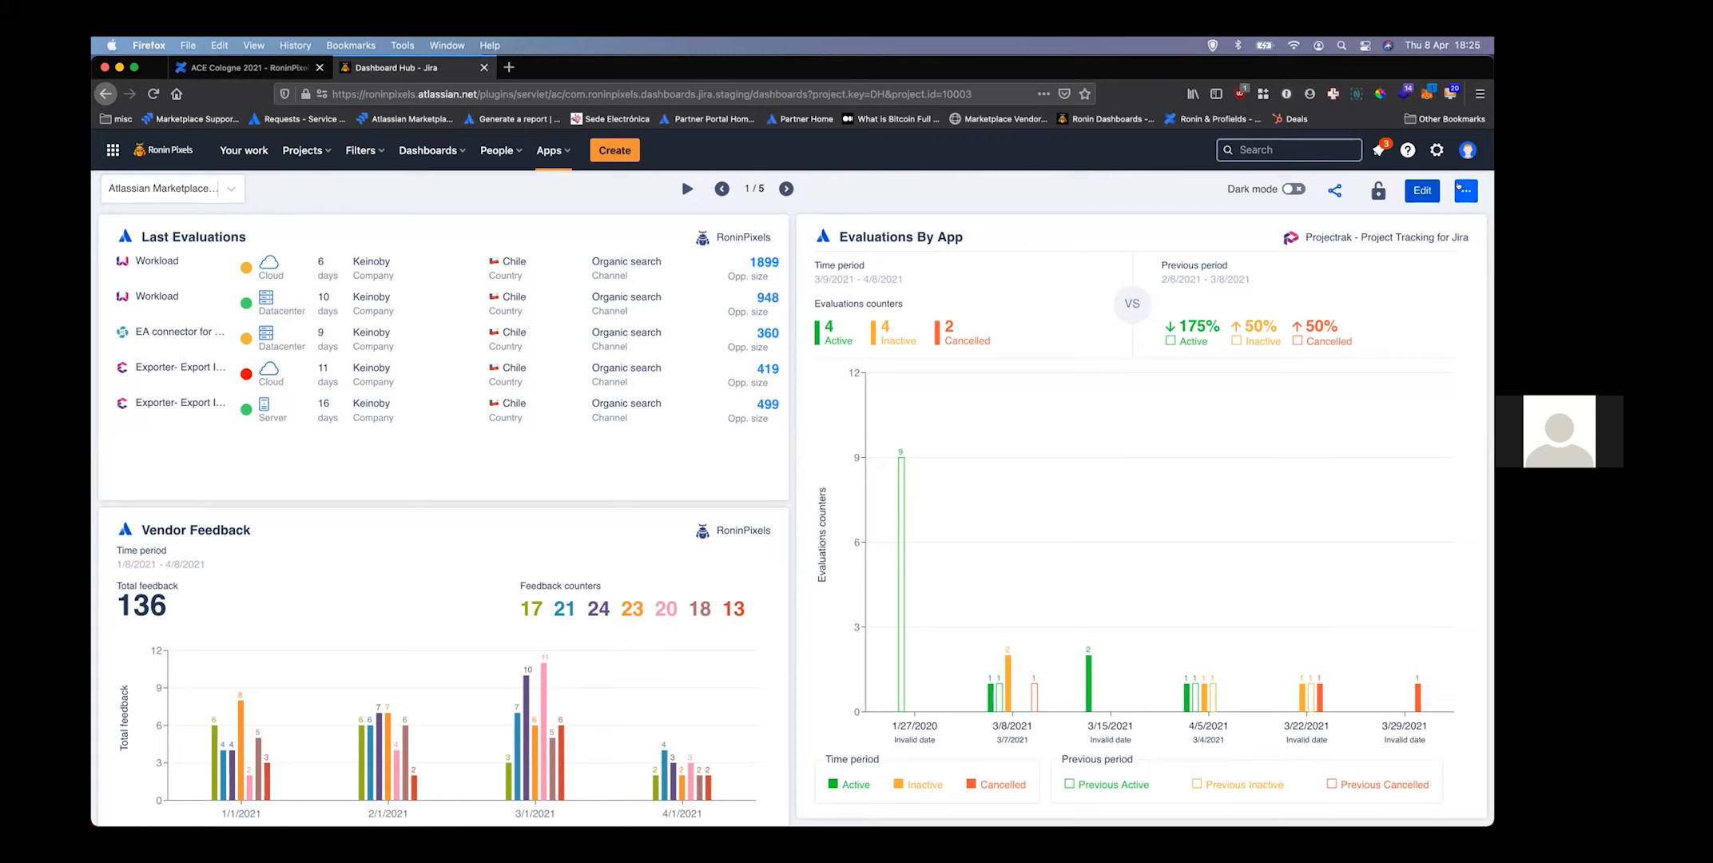
Start a new dashboard with the name and description both set to "ITSM Cologne dashboard"
click(1463, 188)
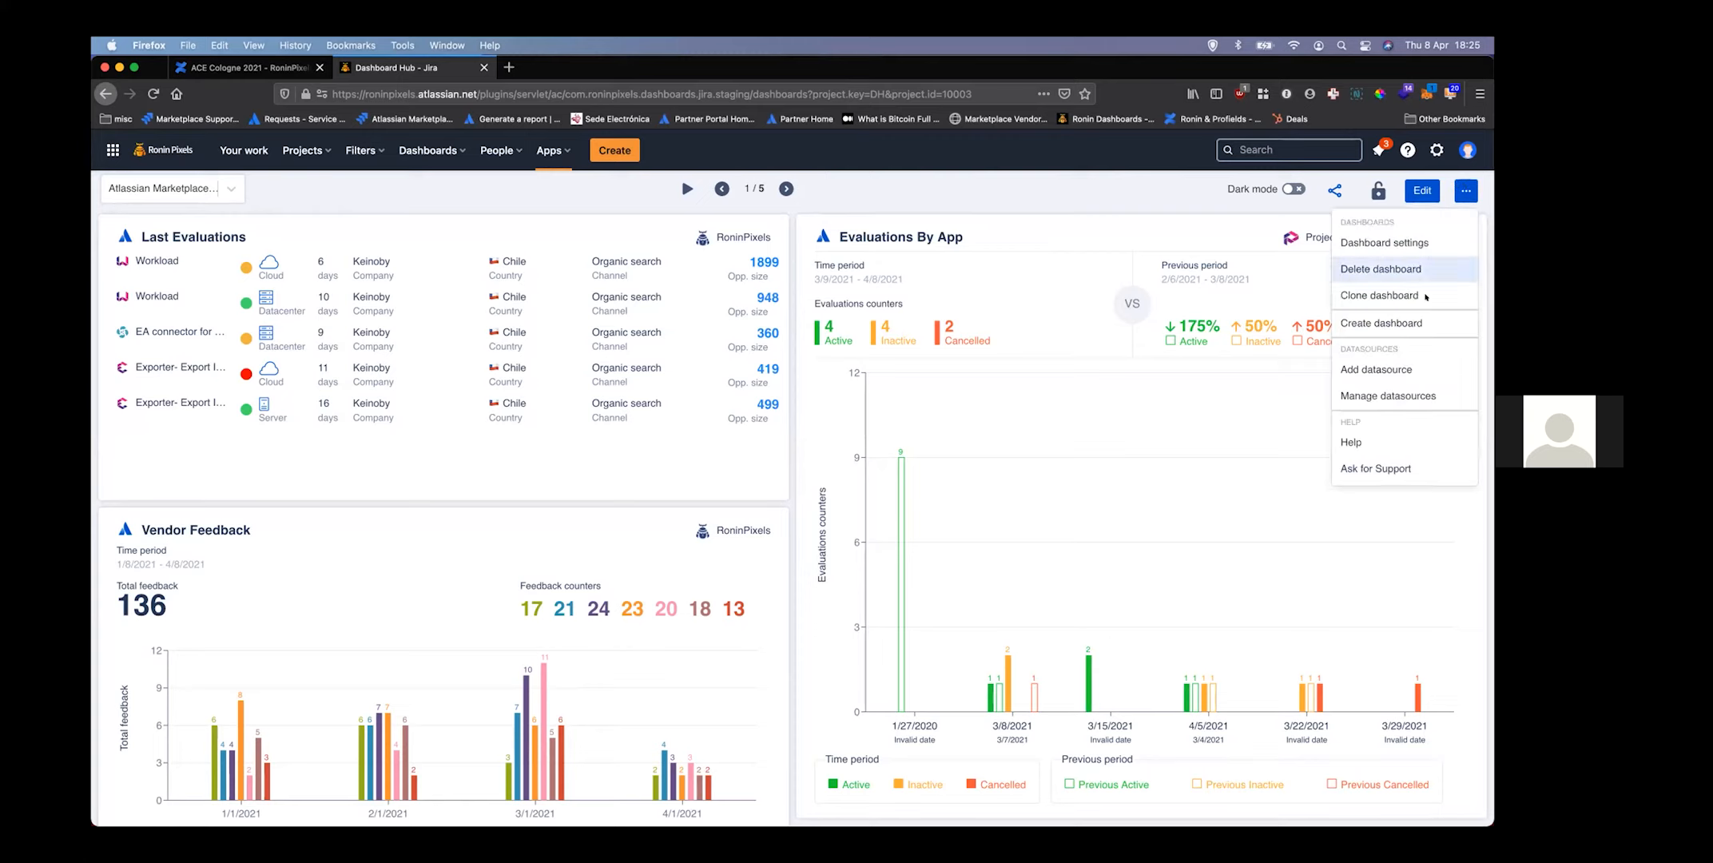
click(1416, 314)
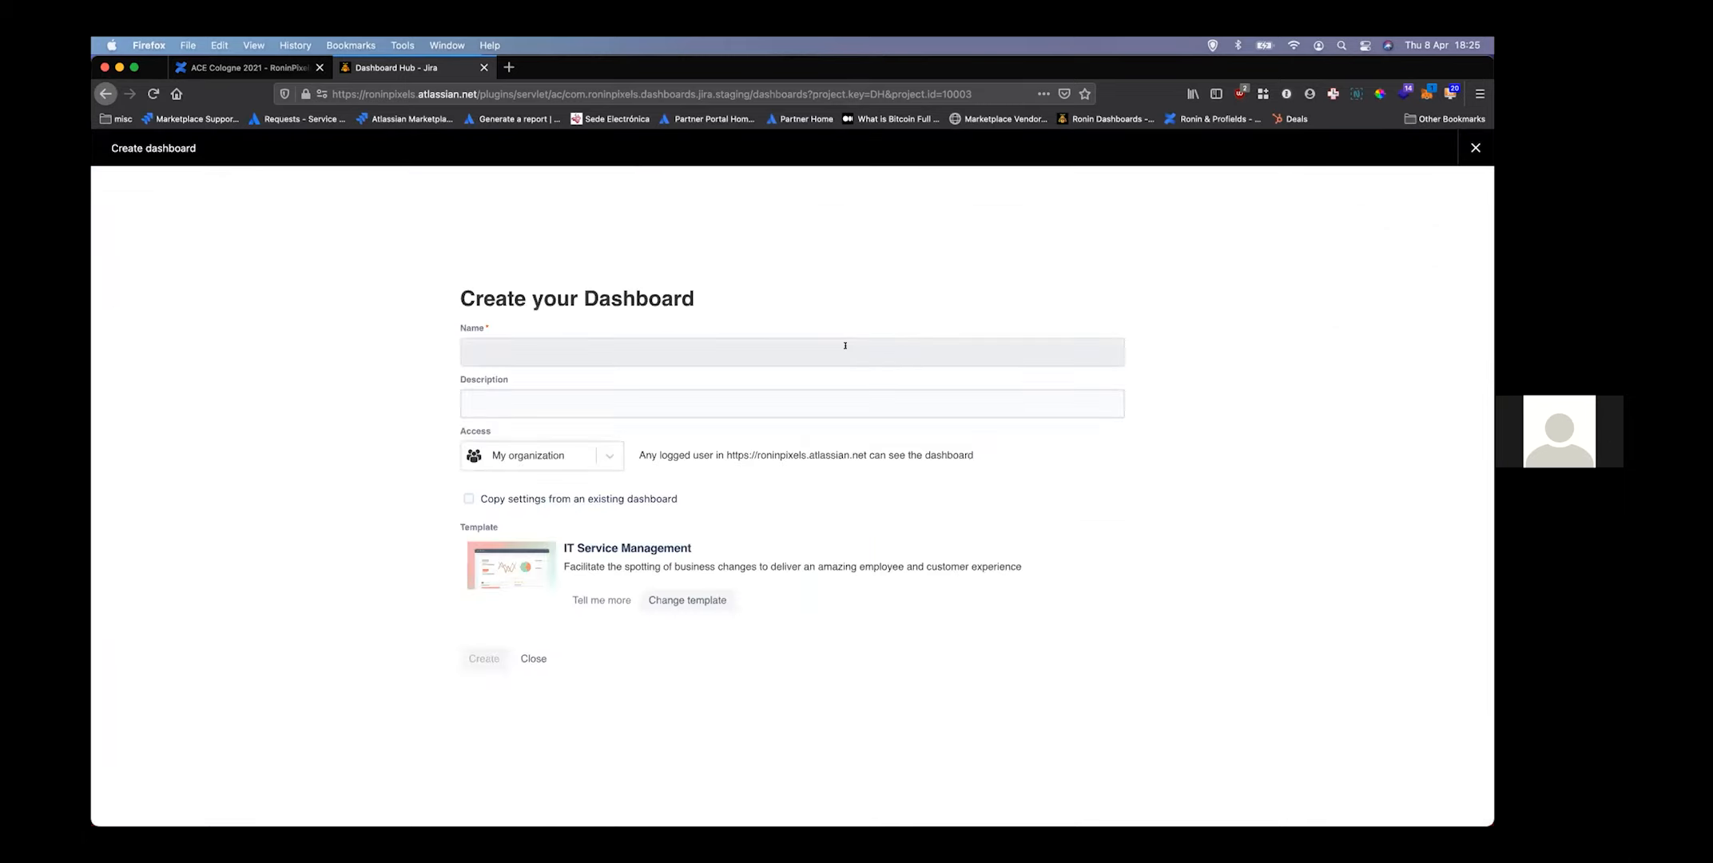
click(845, 345)
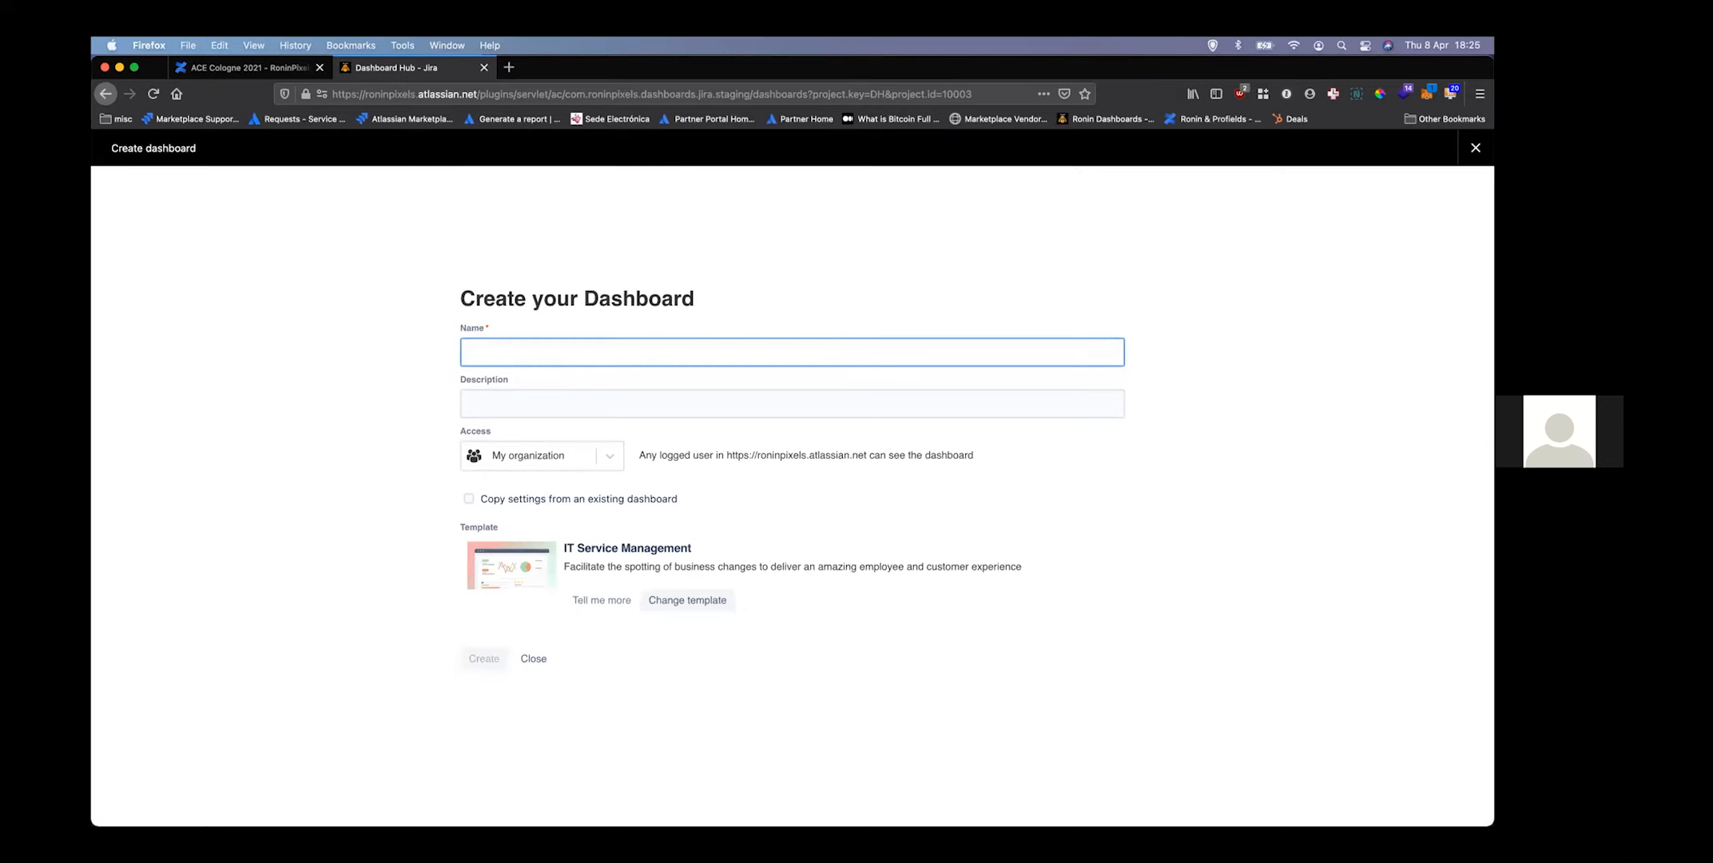
text(ITSM Cologne dashboards)
key(BackSpace)
key(super+a)
key(super+c)
key(Tab)
key(super+v)
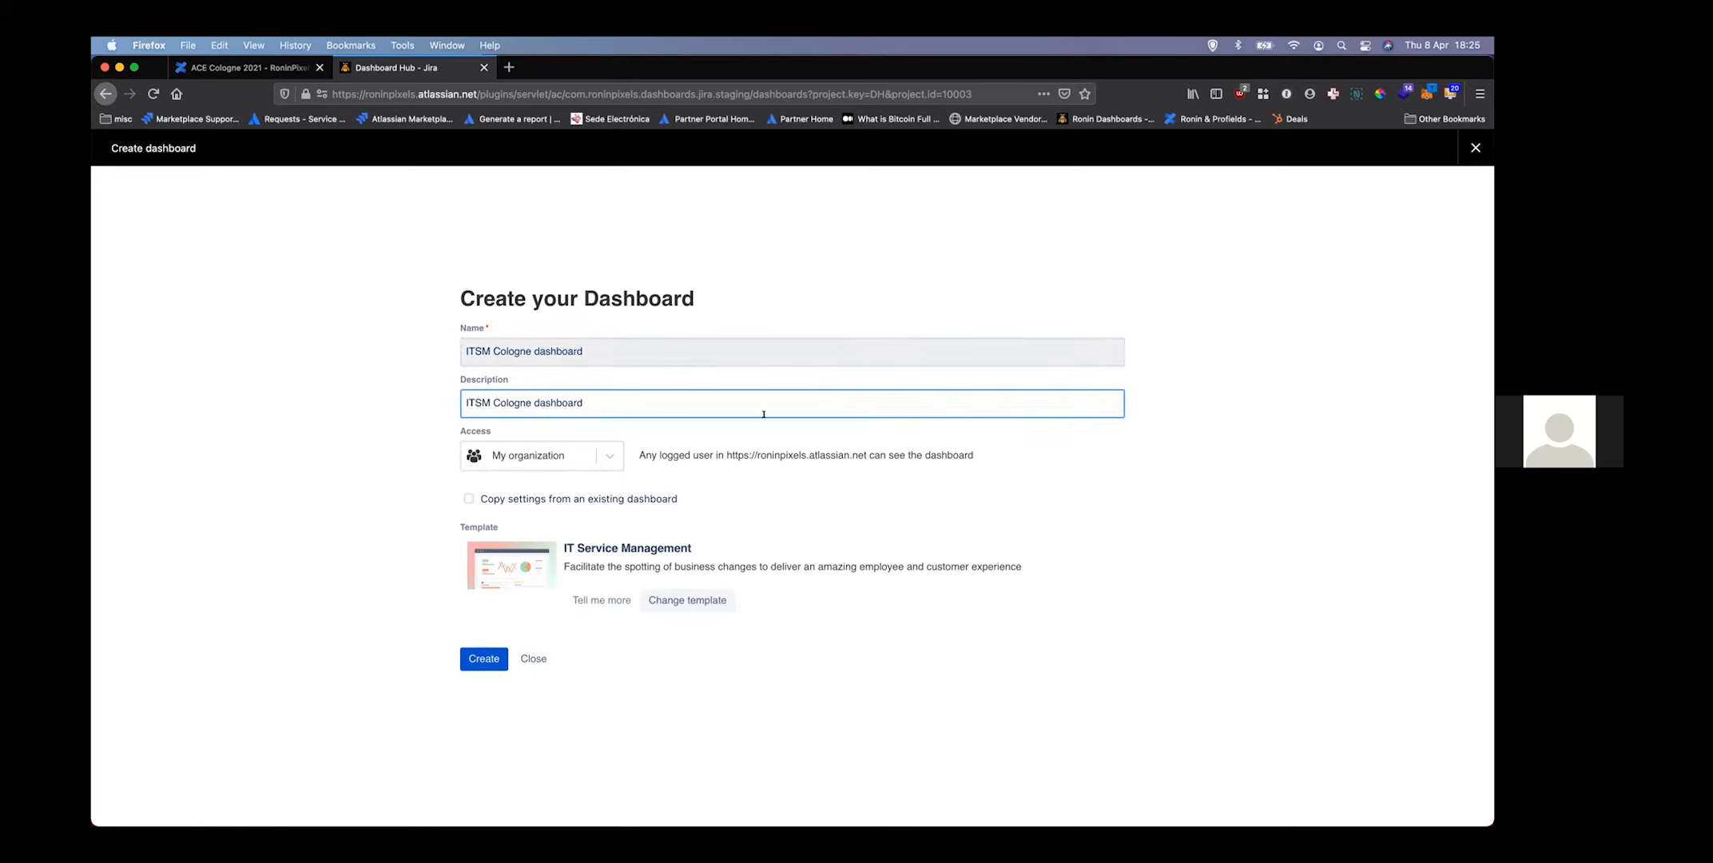
Choose the IT Service Management template for the new dashboard and create it
double_click(549, 463)
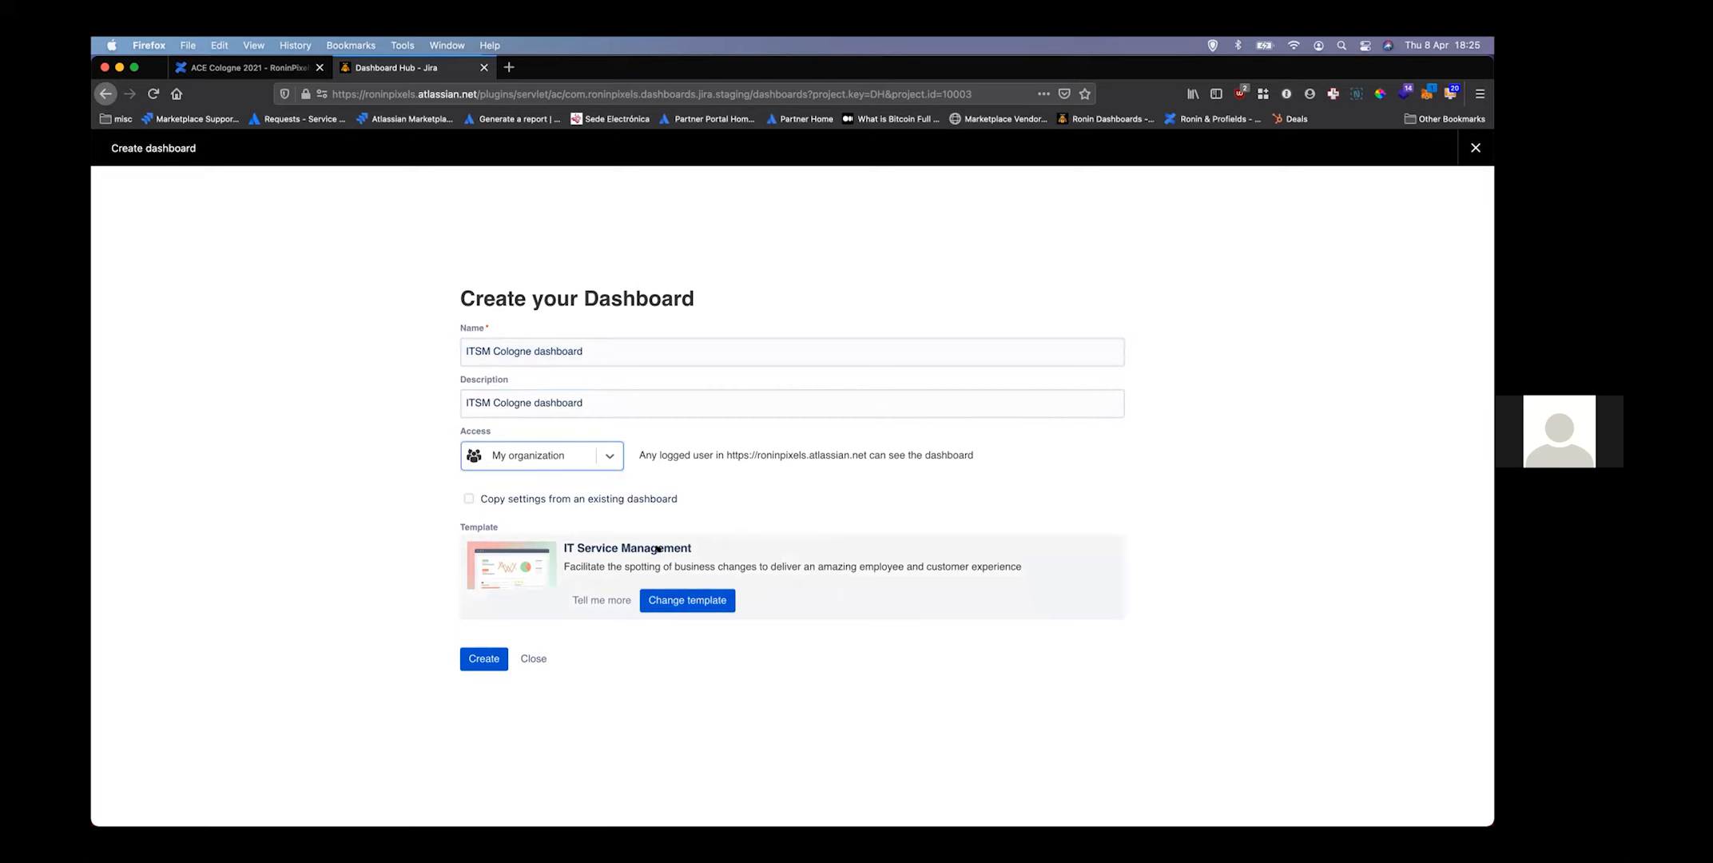
click(667, 600)
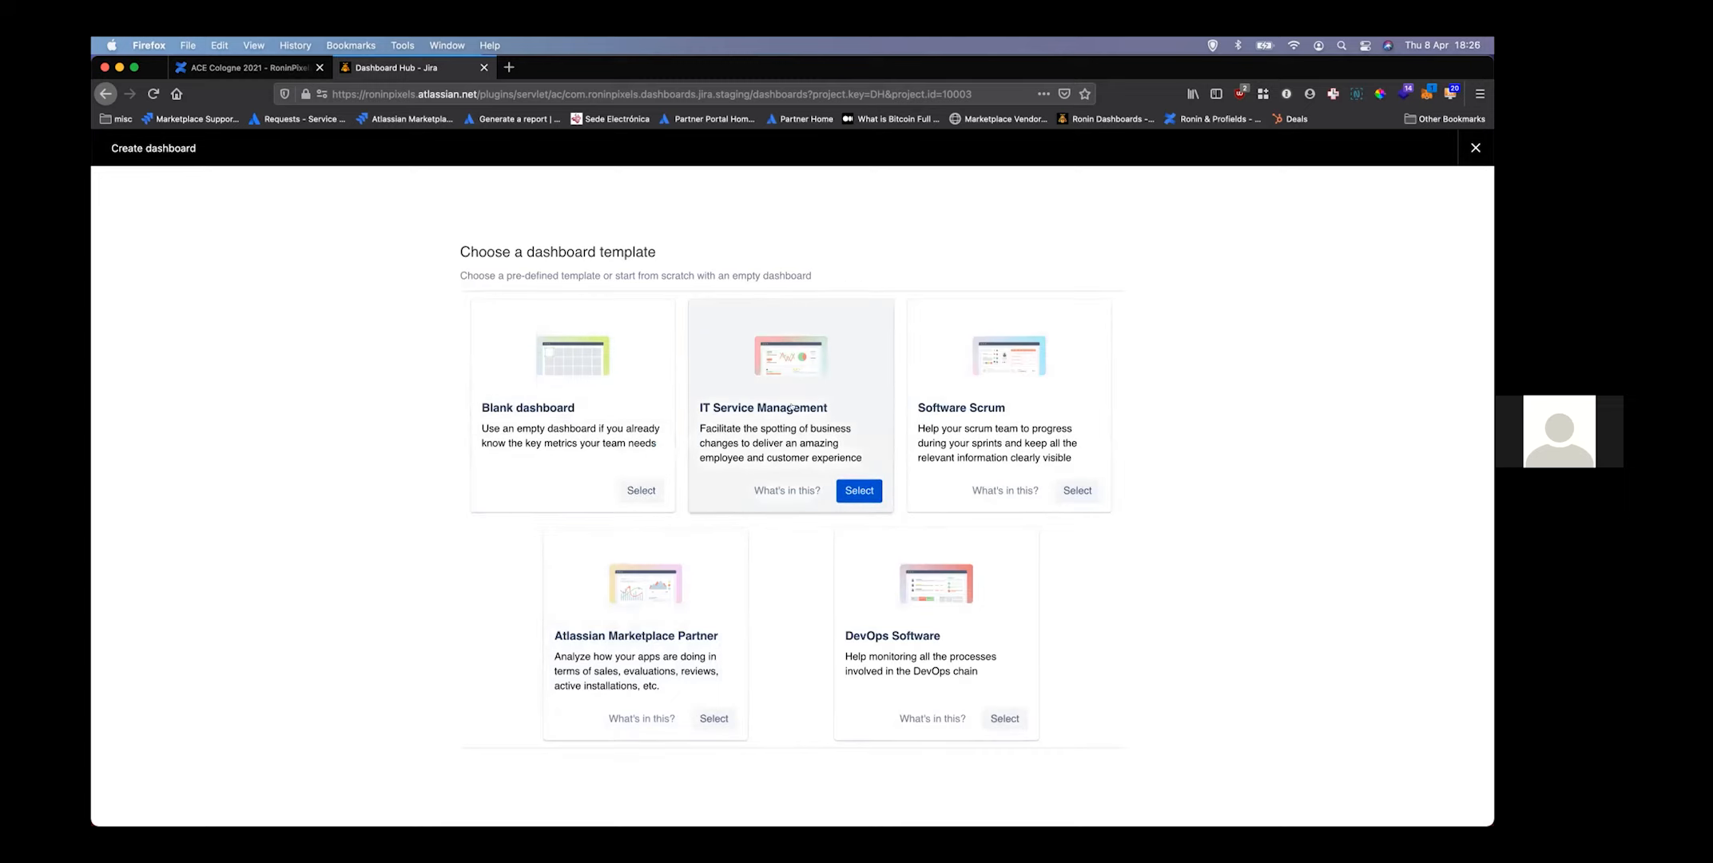
click(859, 490)
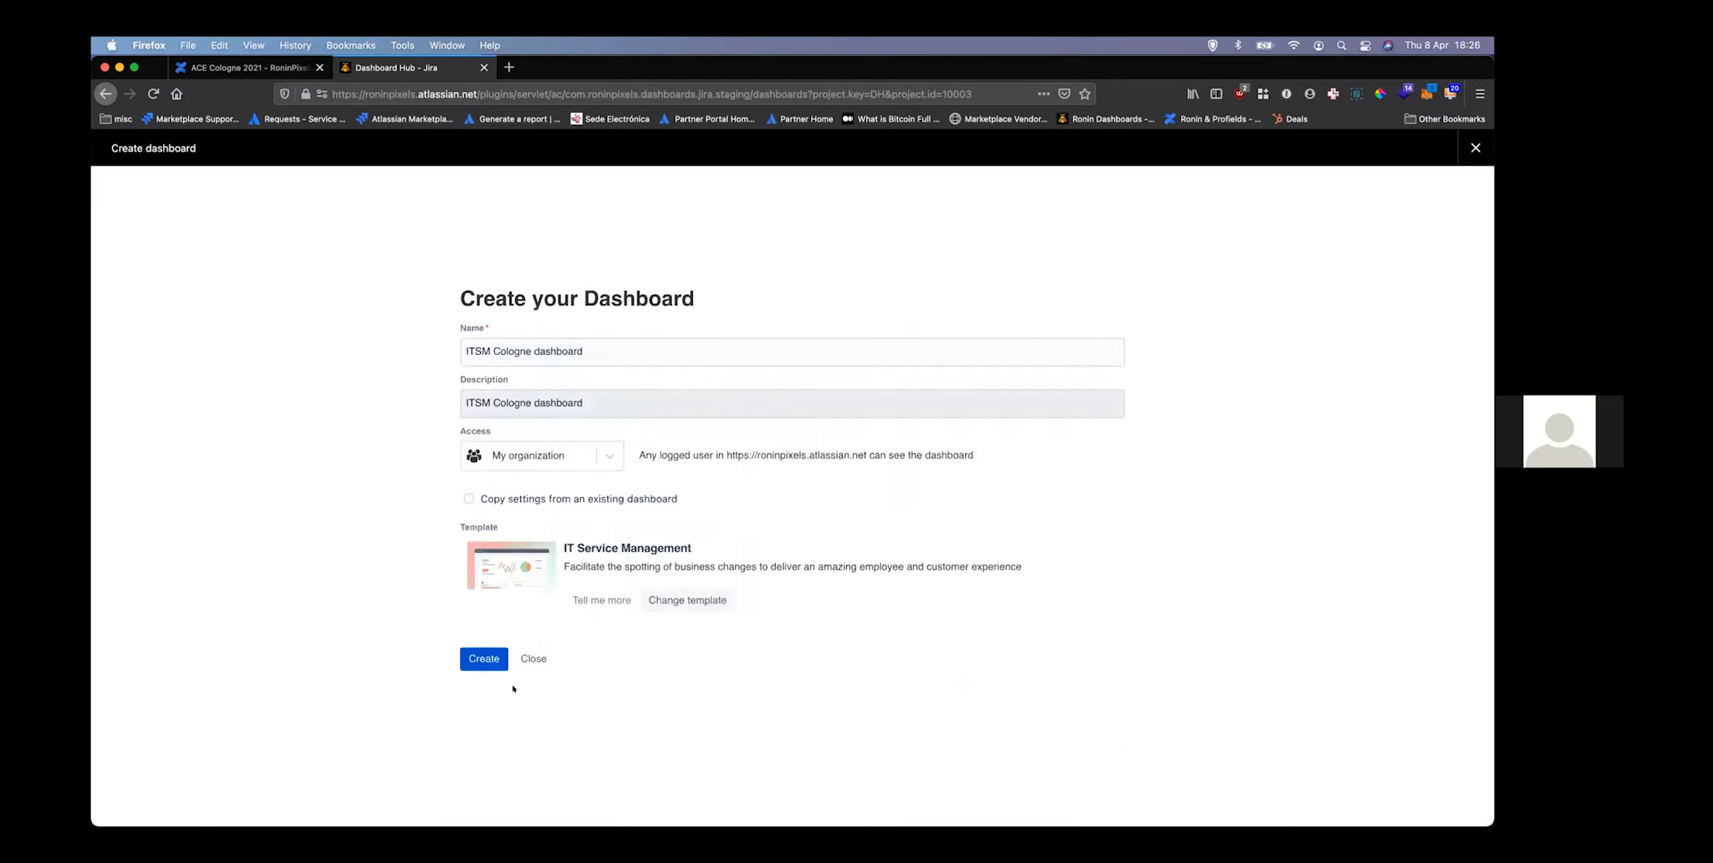
click(483, 658)
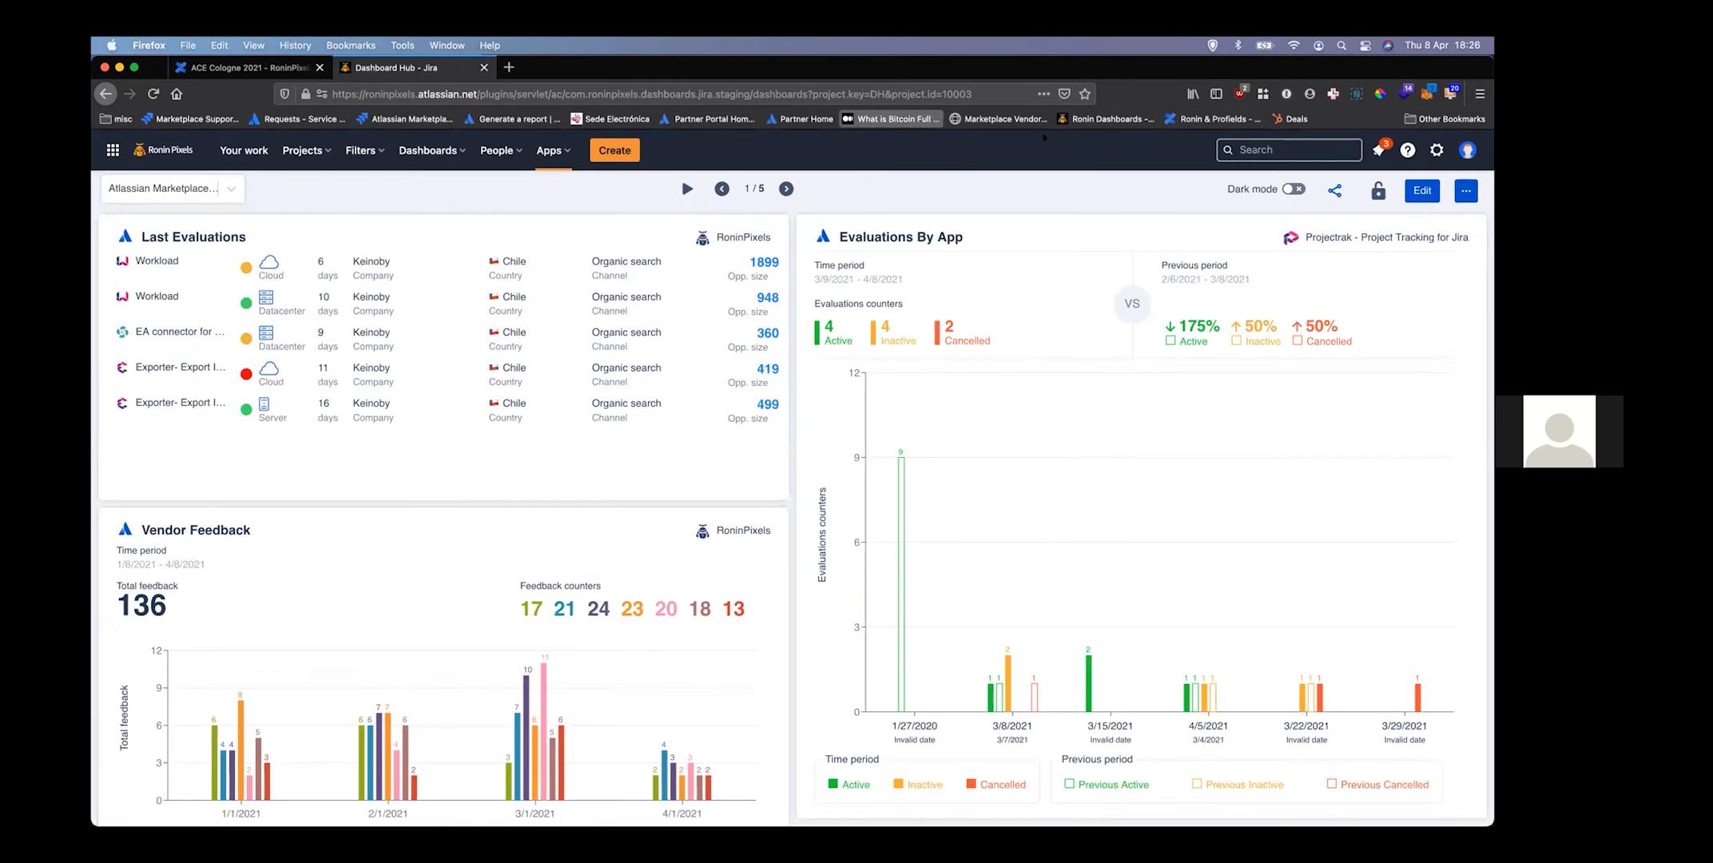
Configure the Time to First Response gadget with the Demo desk project and the All issues queue
click(785, 189)
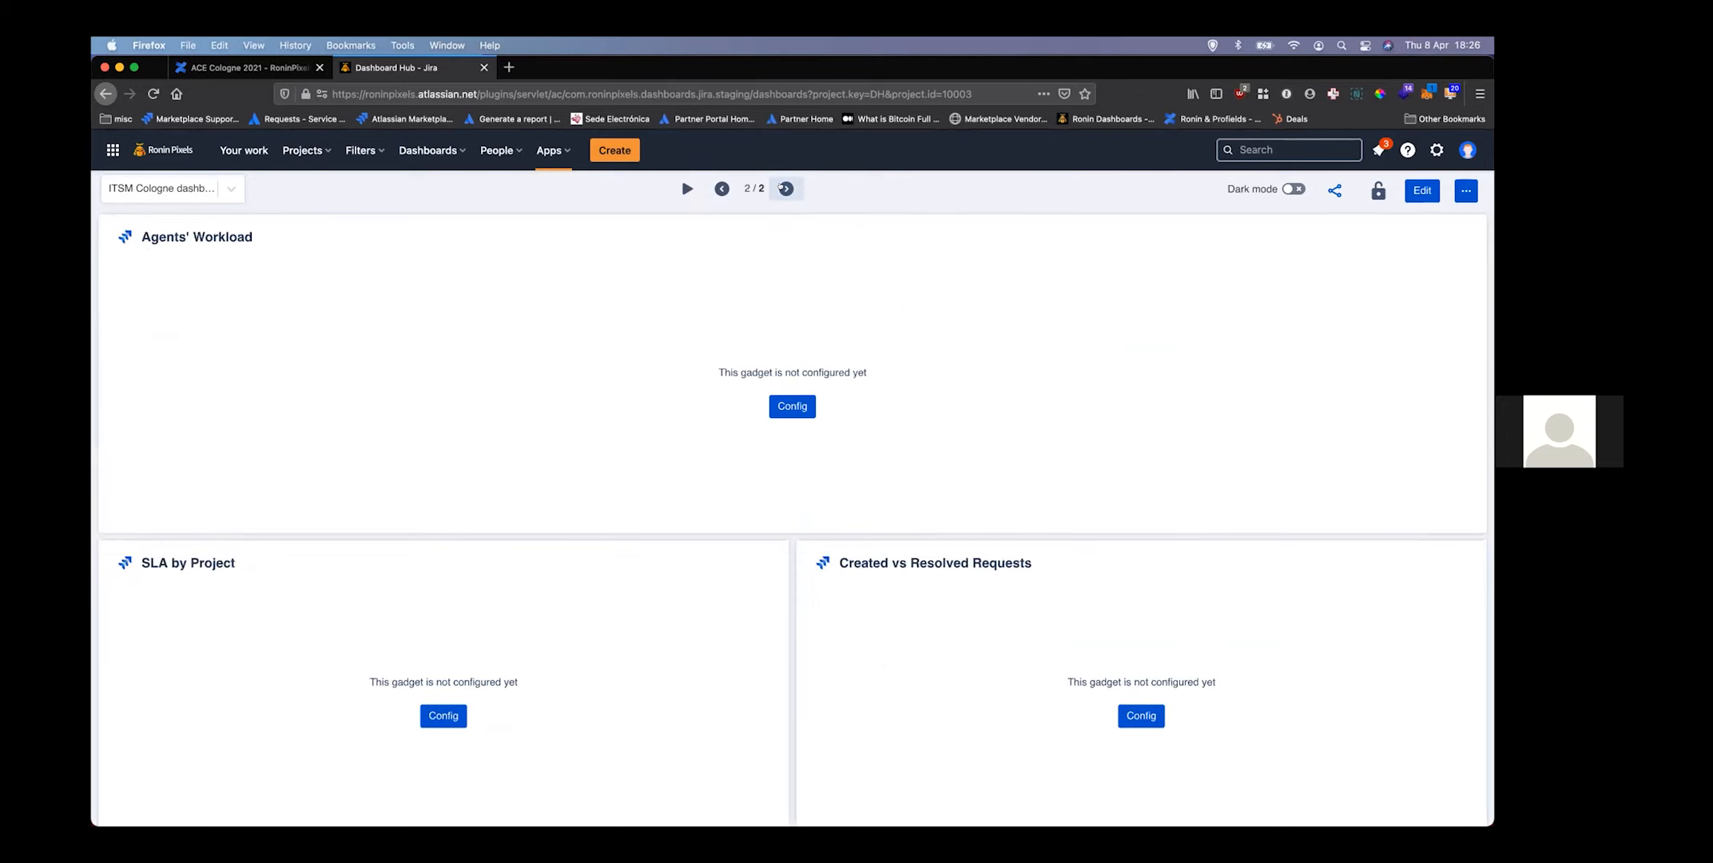
click(784, 187)
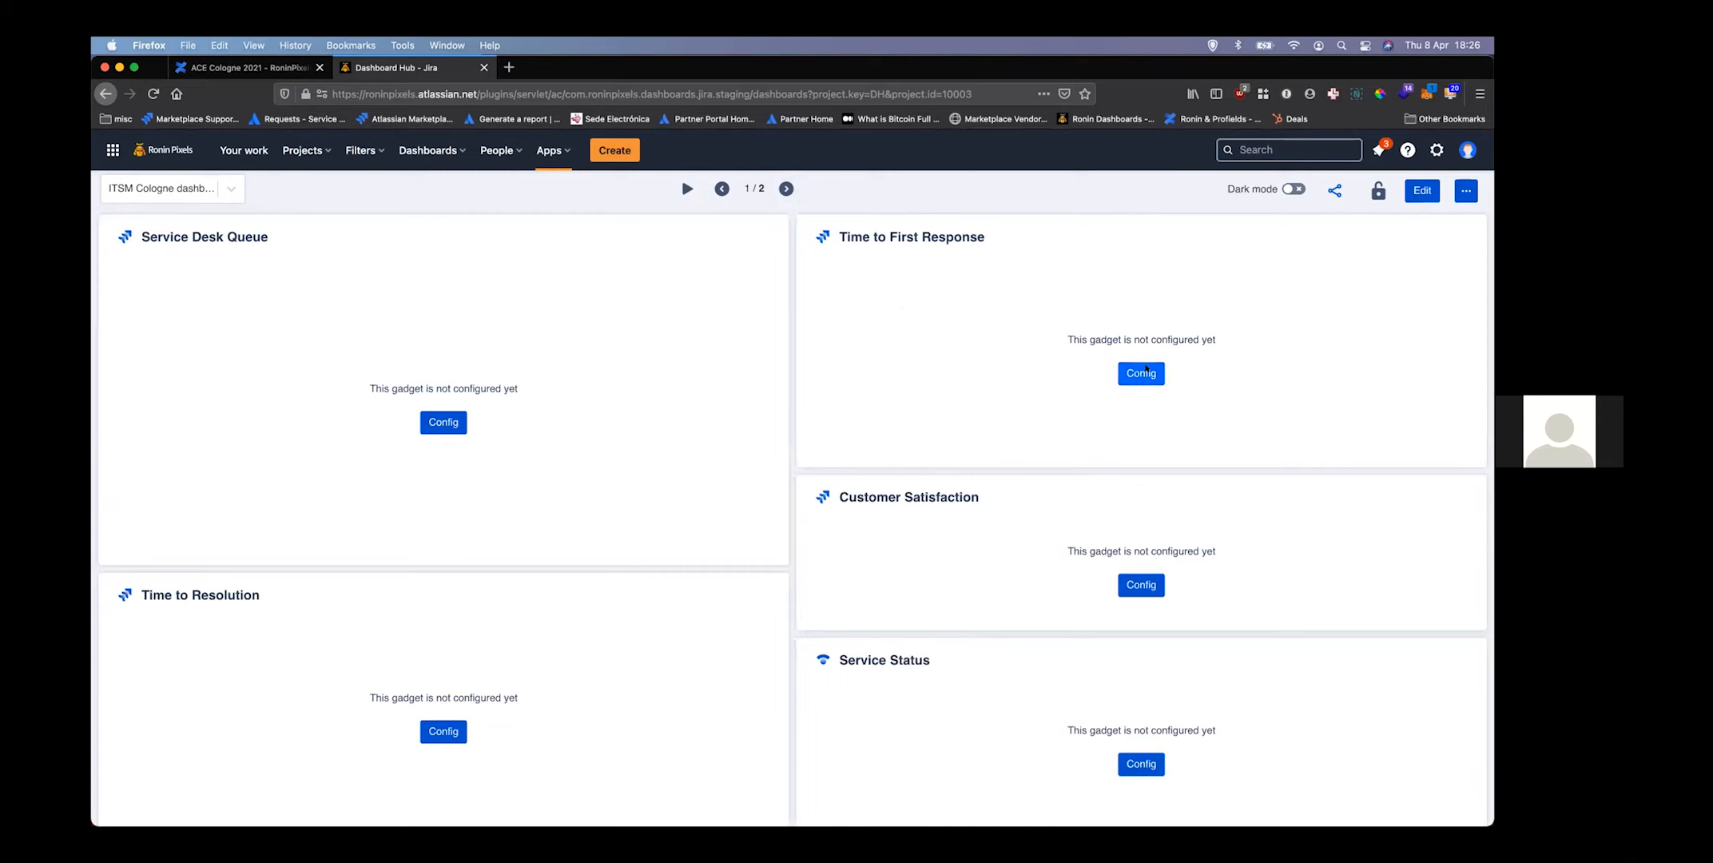
click(1144, 372)
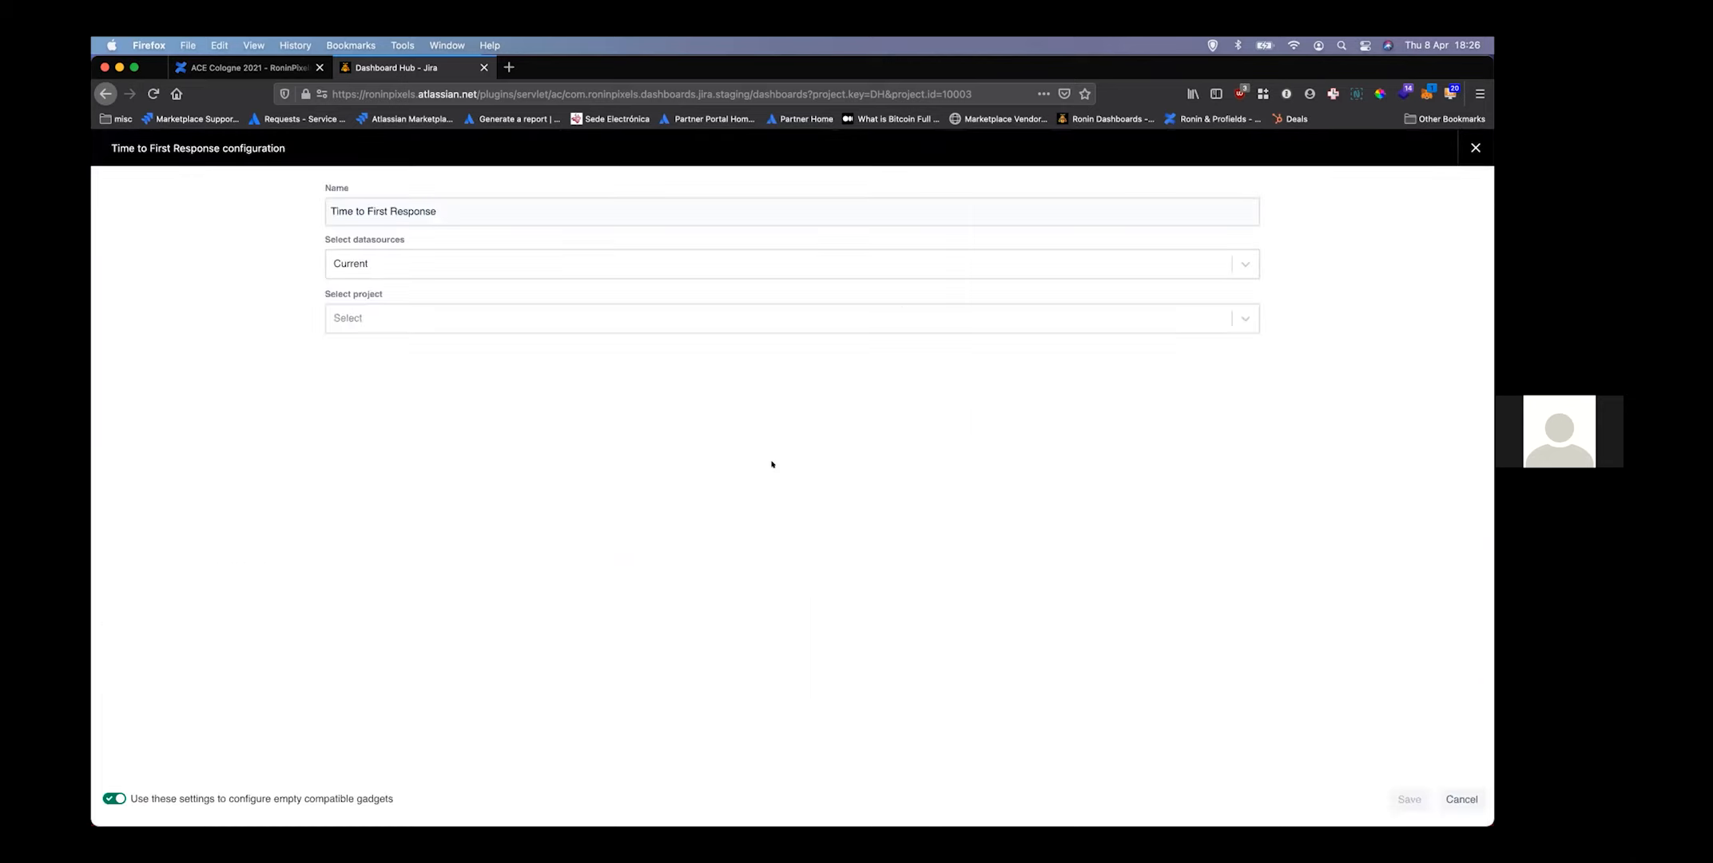
click(483, 265)
click(483, 264)
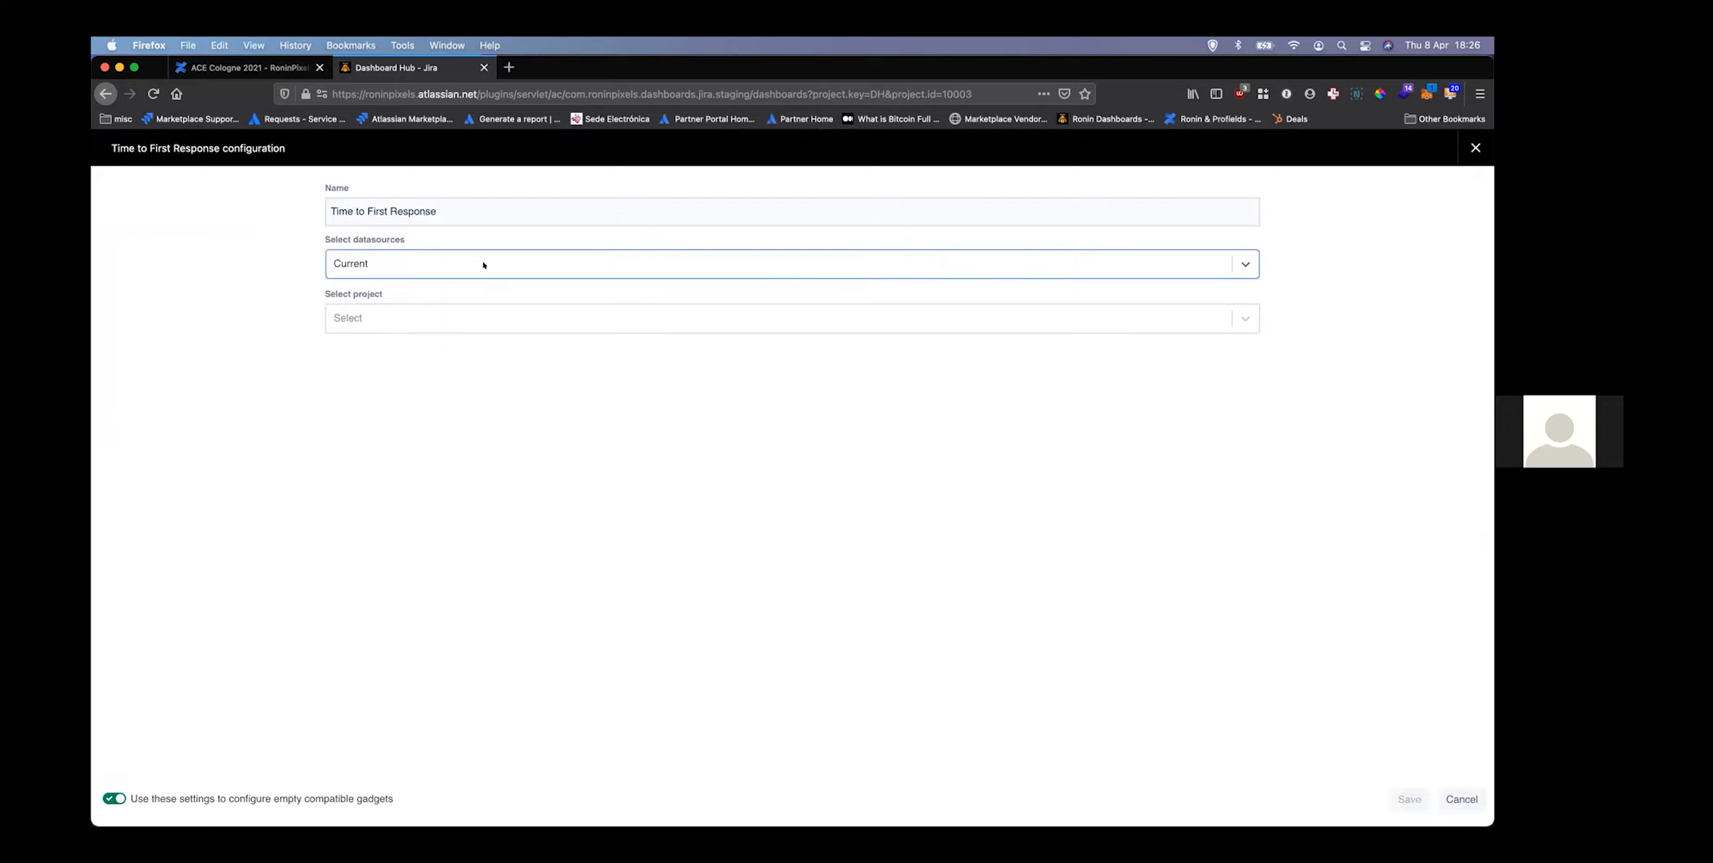
click(423, 320)
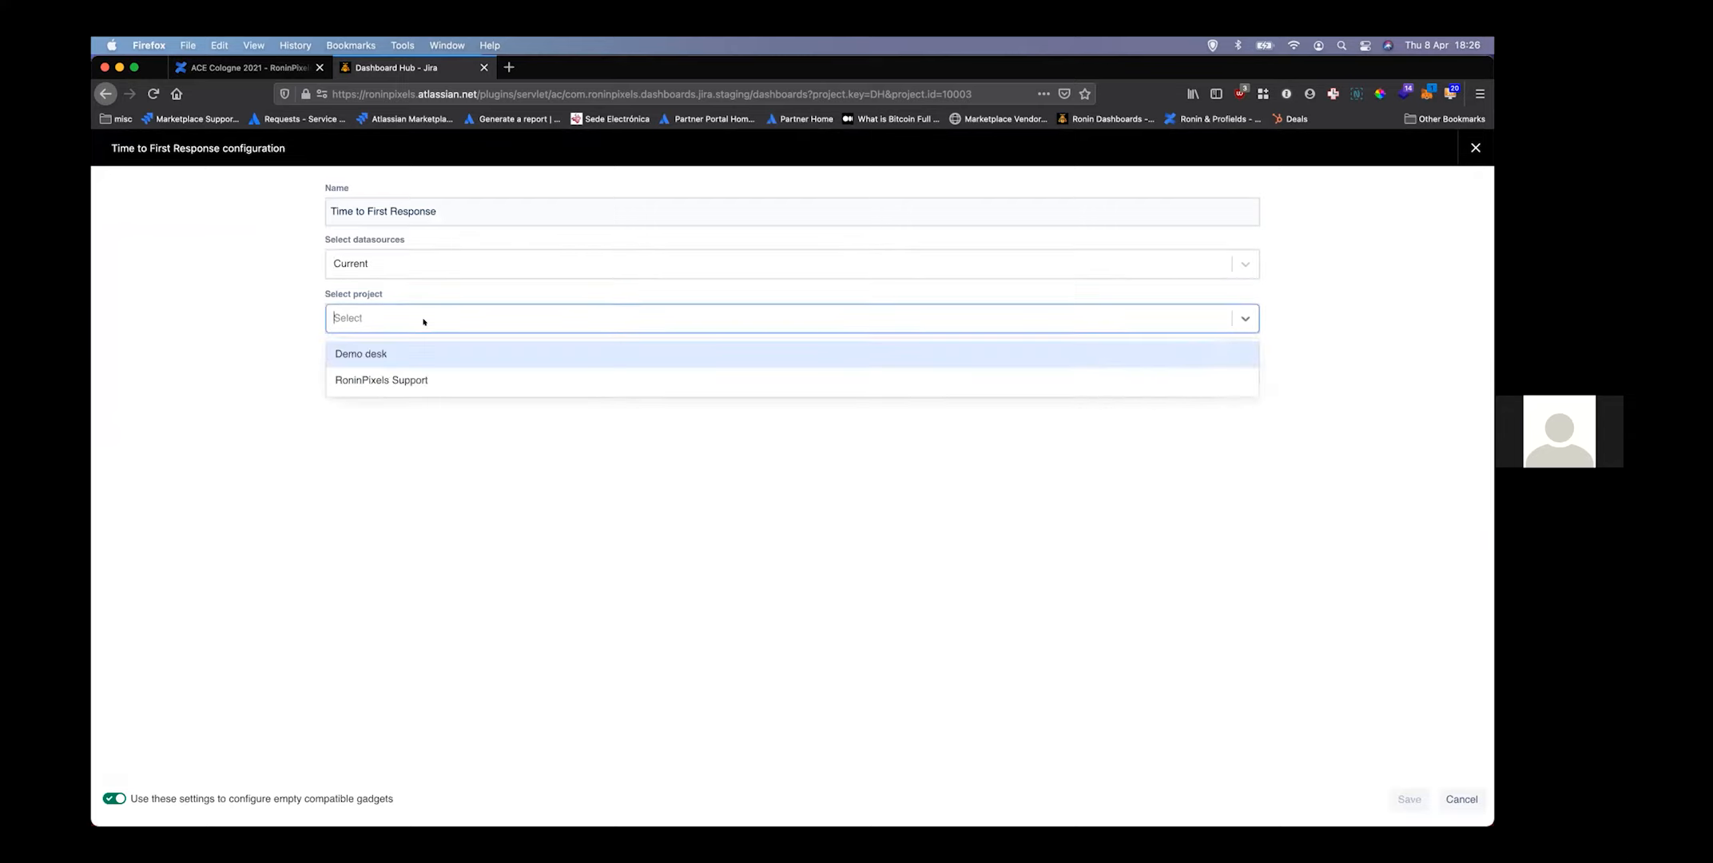
click(398, 356)
click(407, 372)
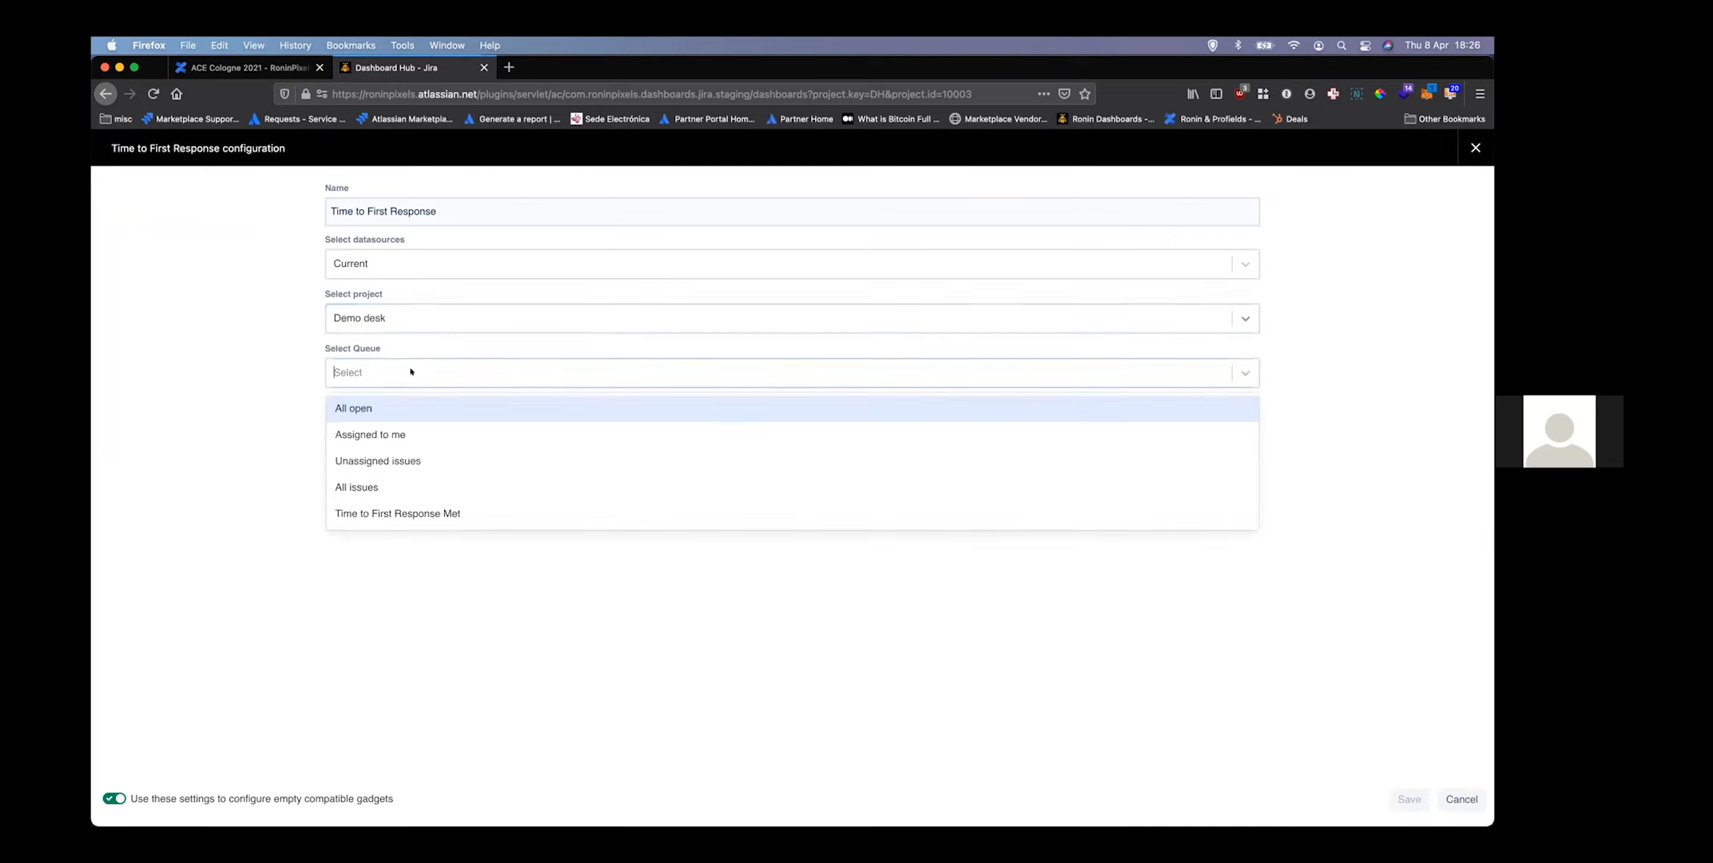
click(390, 478)
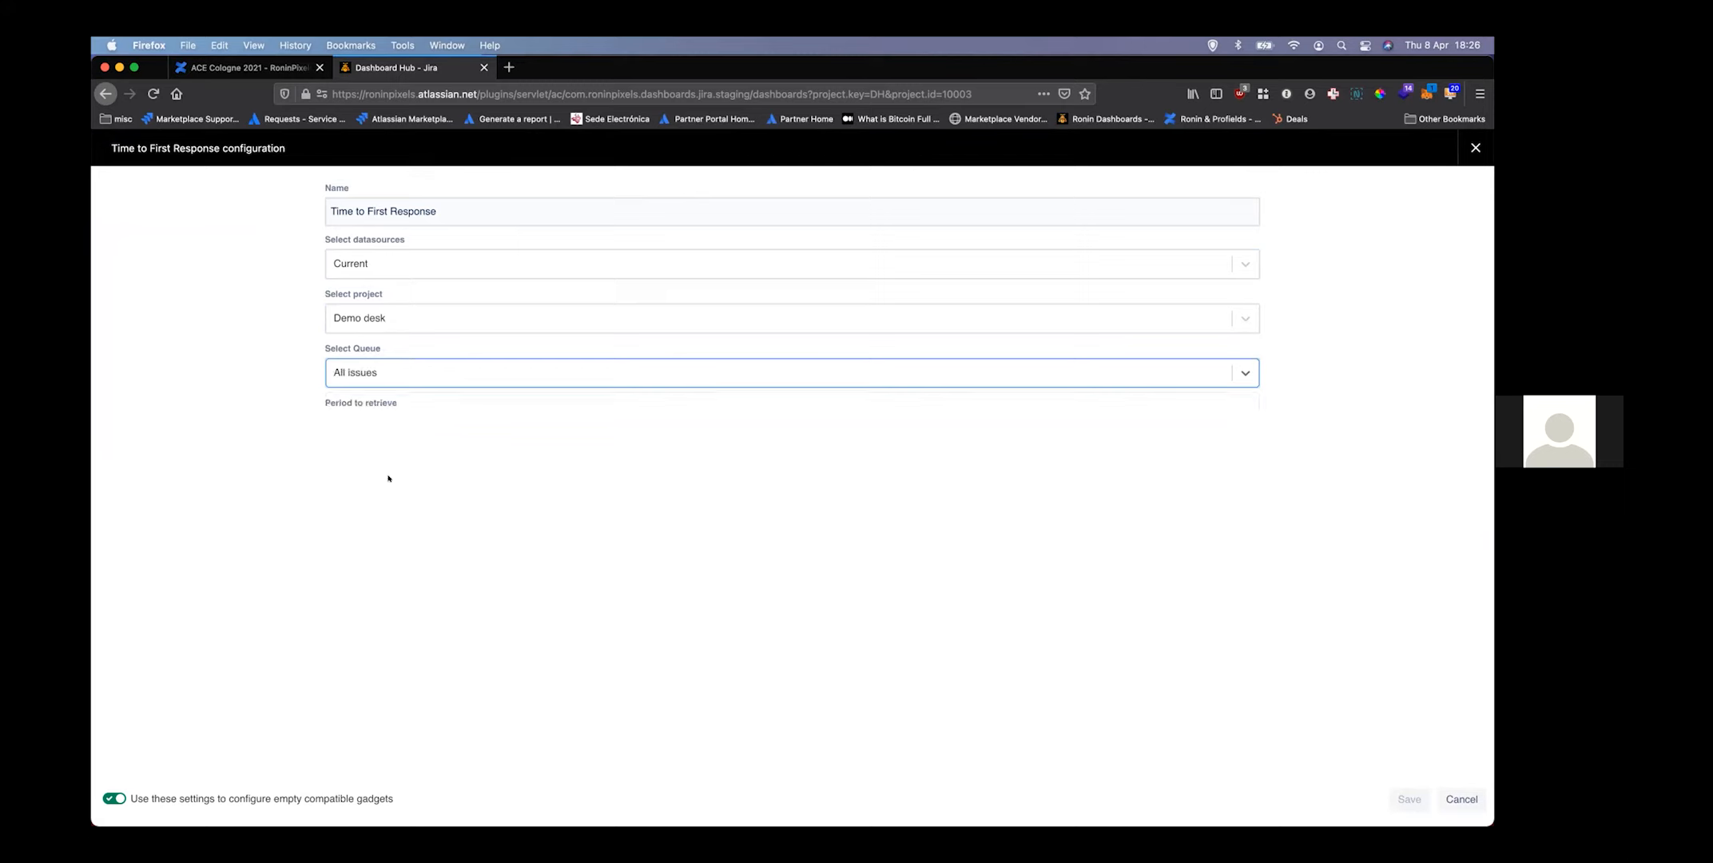
Set the gadget's retrieval period to 12 months and save, keeping the settings applied to empty compatible gadgets
click(506, 439)
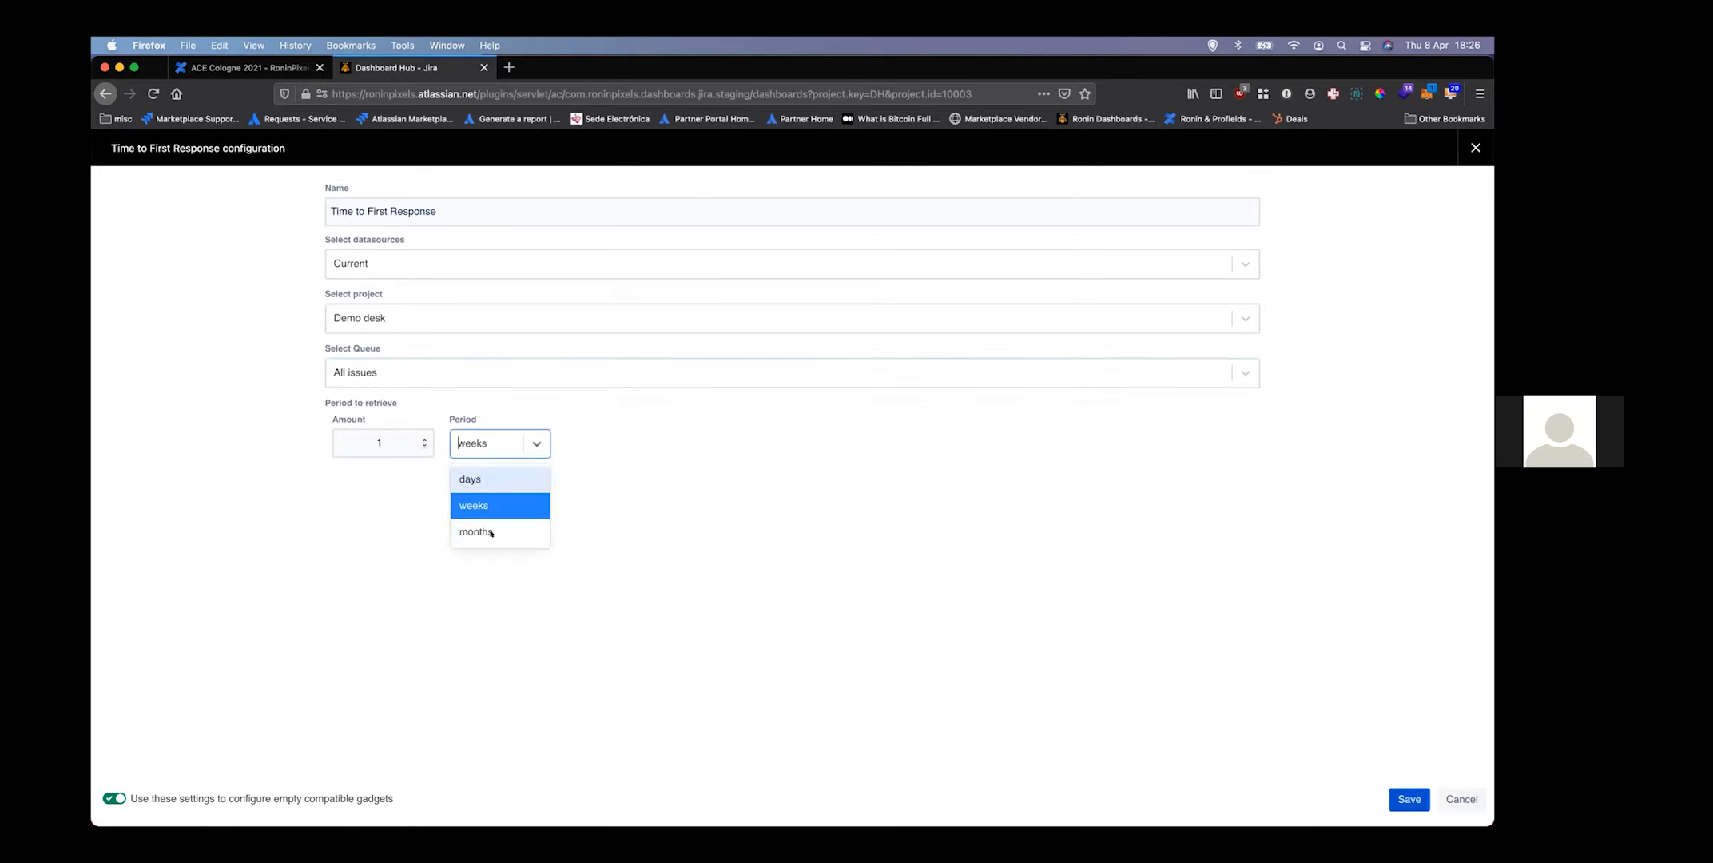
click(490, 531)
click(386, 438)
text(2)
click(352, 570)
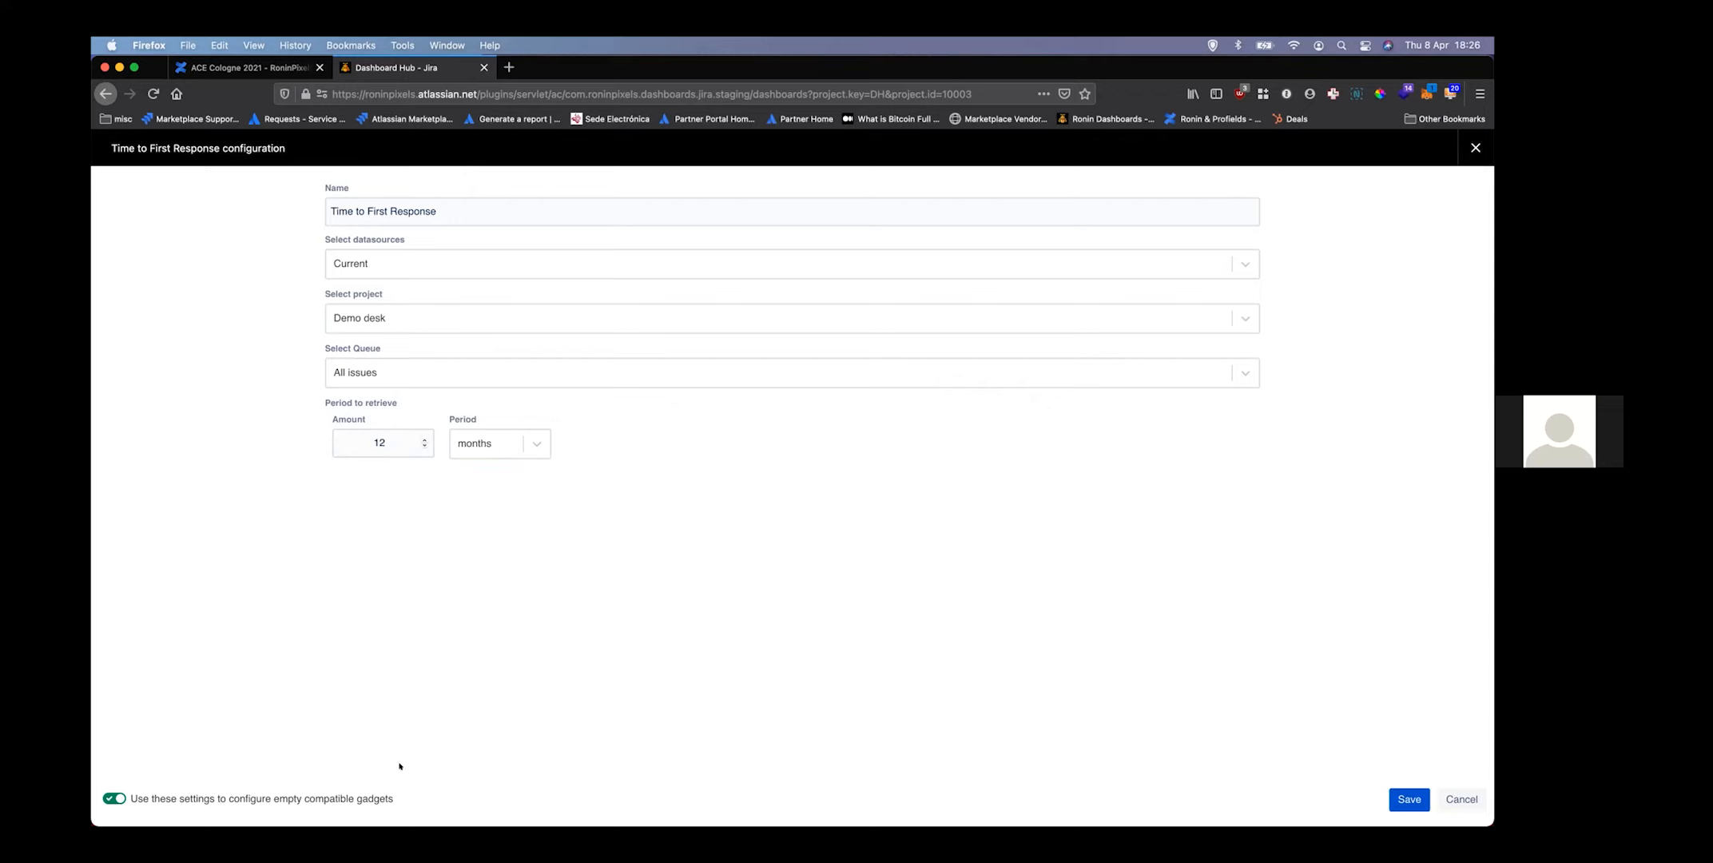
drag(394, 796, 152, 789)
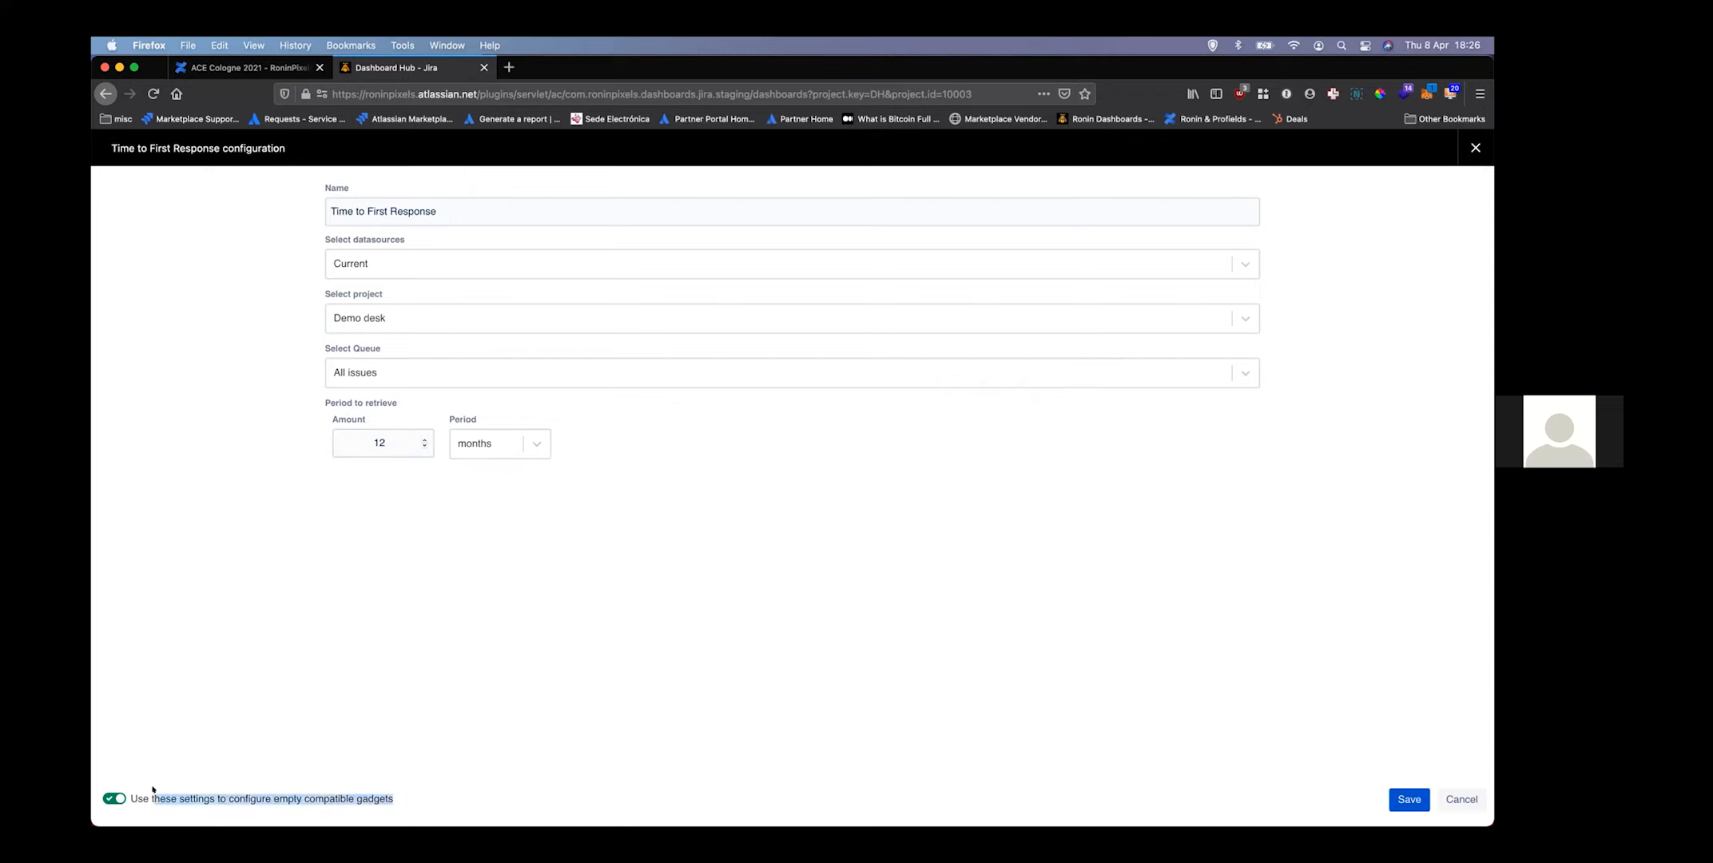
click(400, 793)
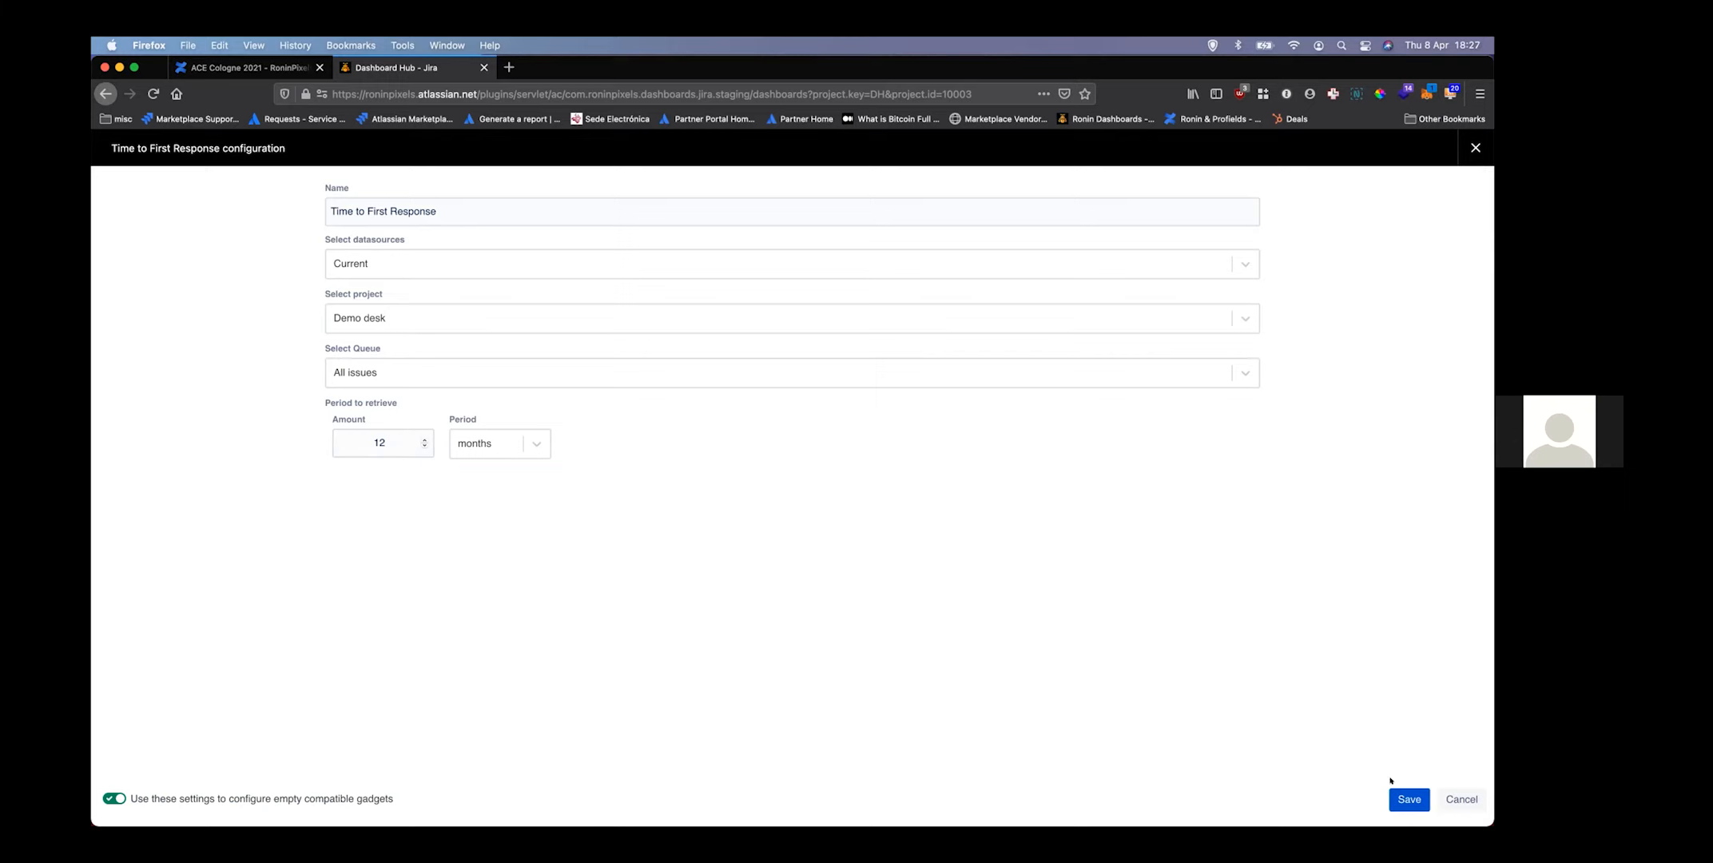
click(1408, 799)
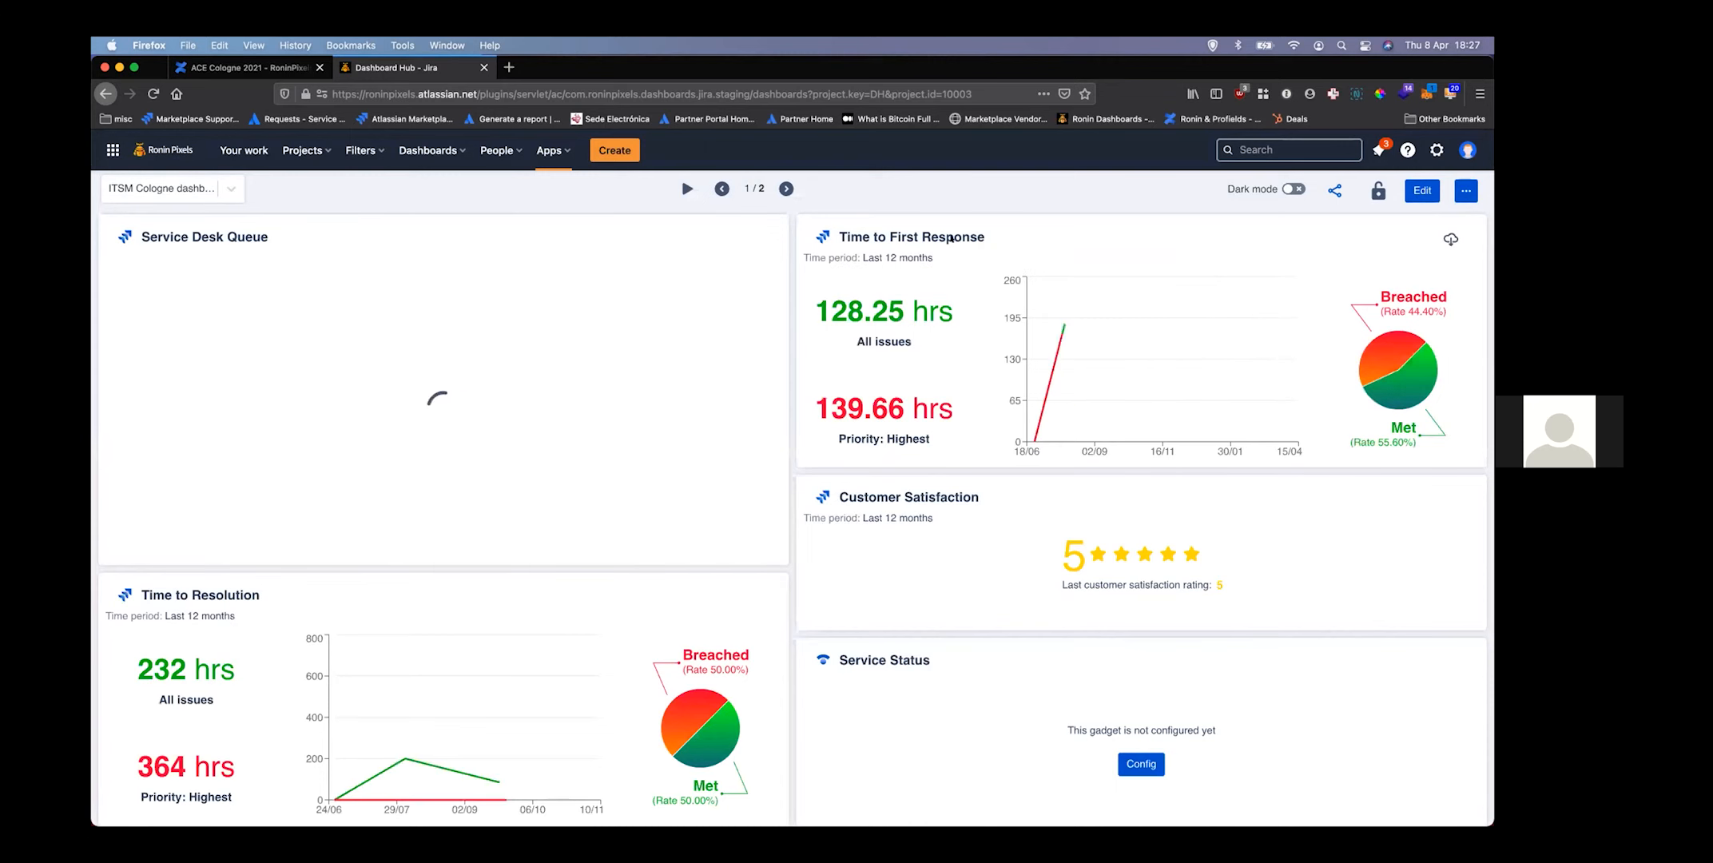
Check the dashboard's second page, and configure and save the Service Status gadget with the RoninPixels page
click(783, 187)
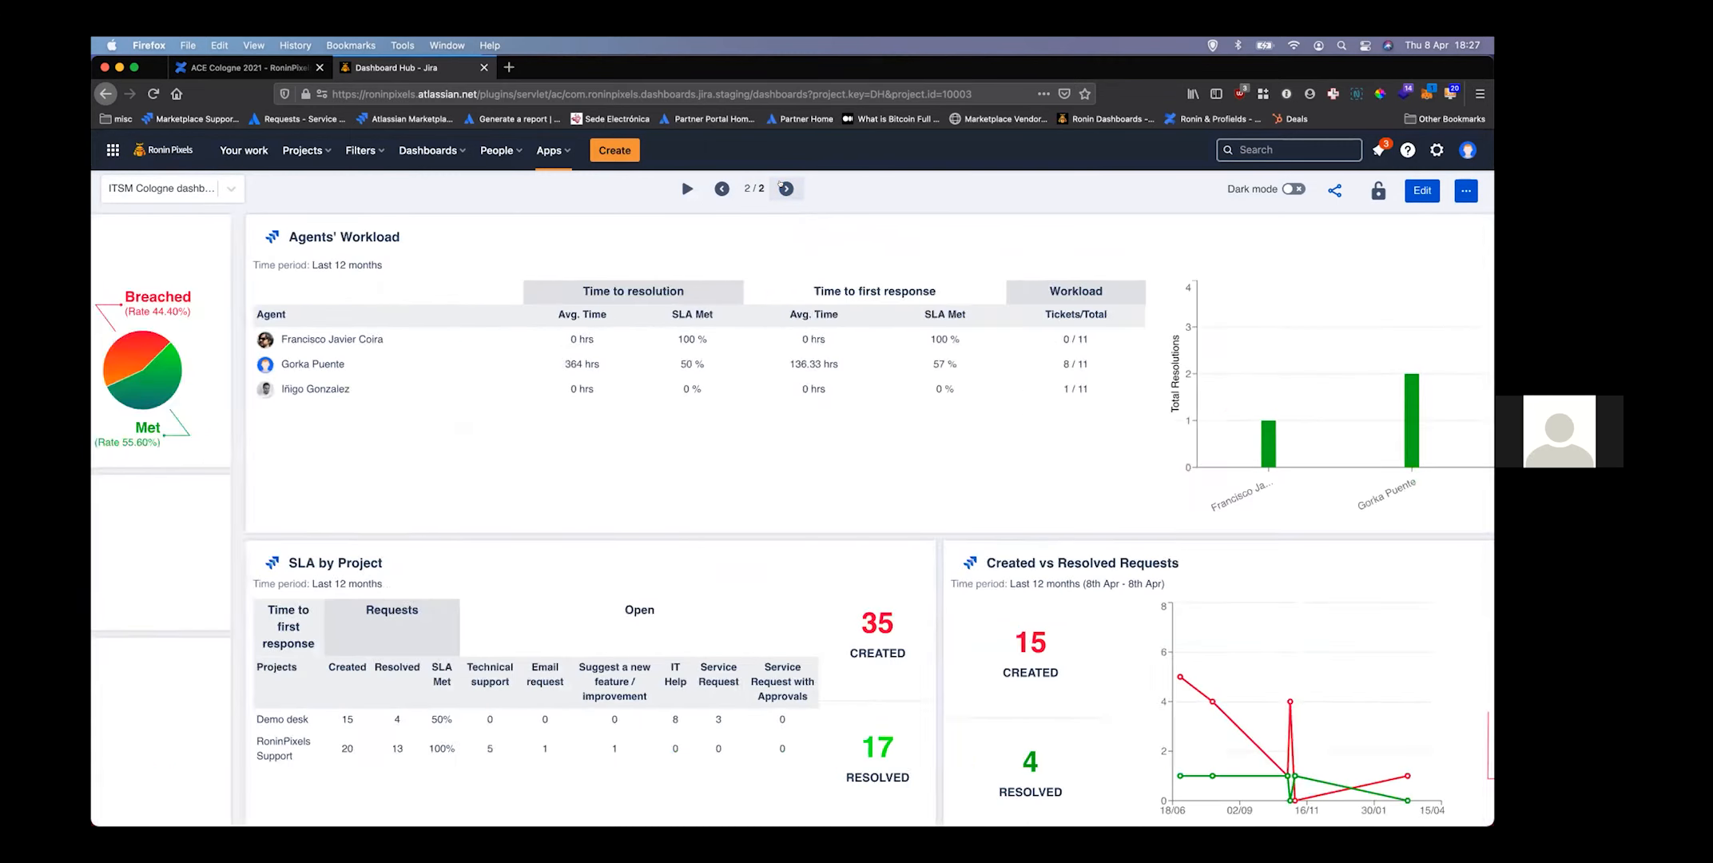
click(783, 187)
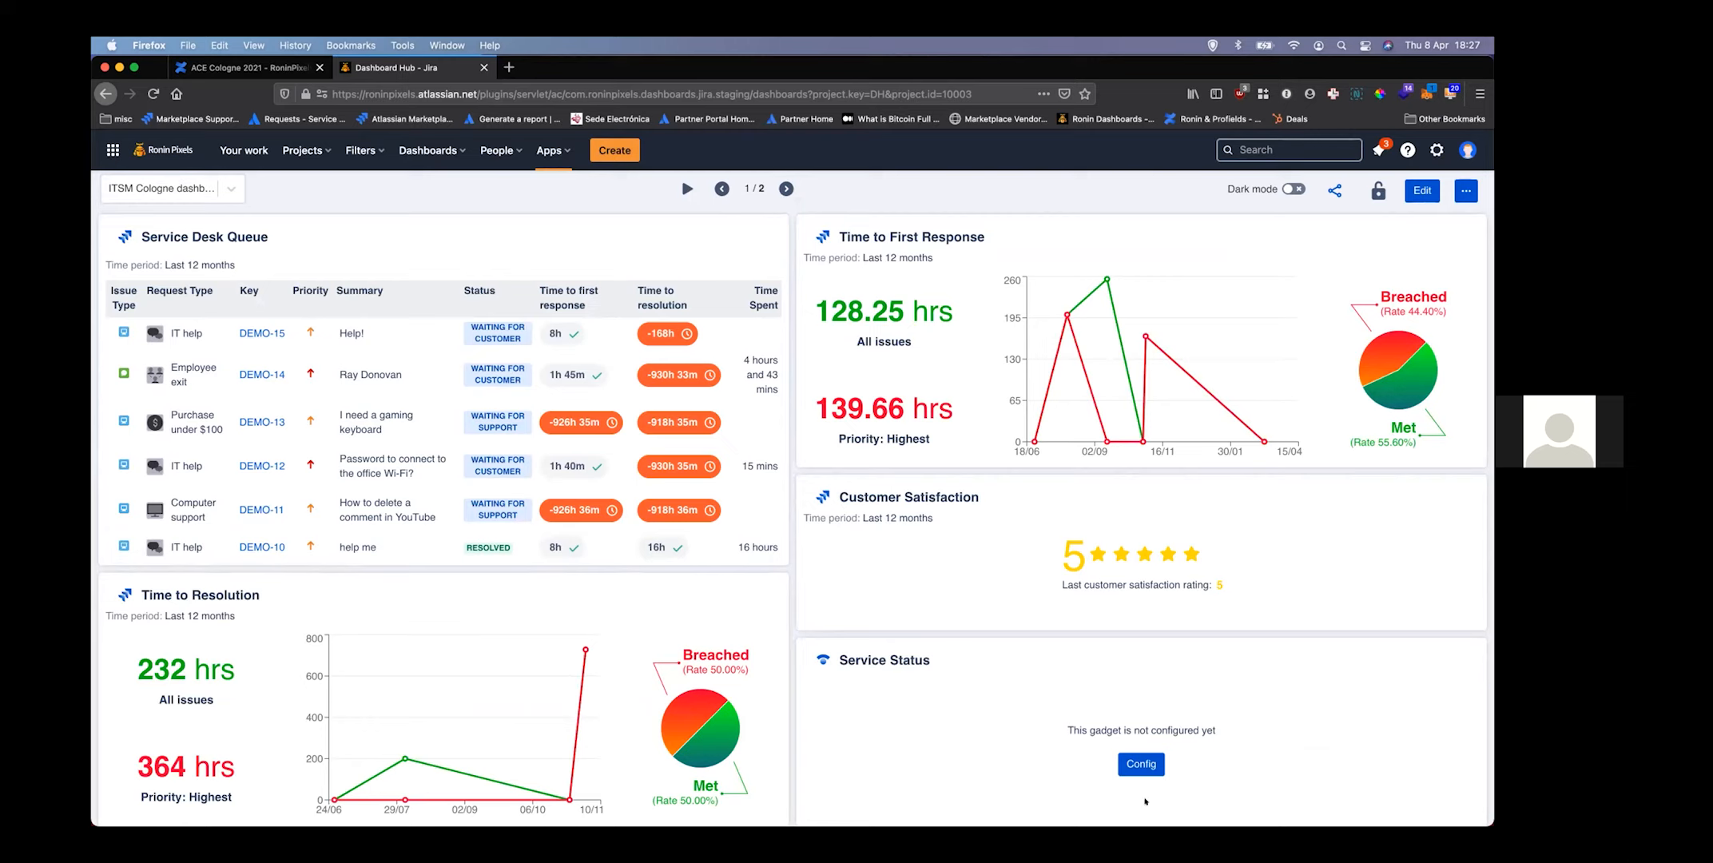
click(1140, 764)
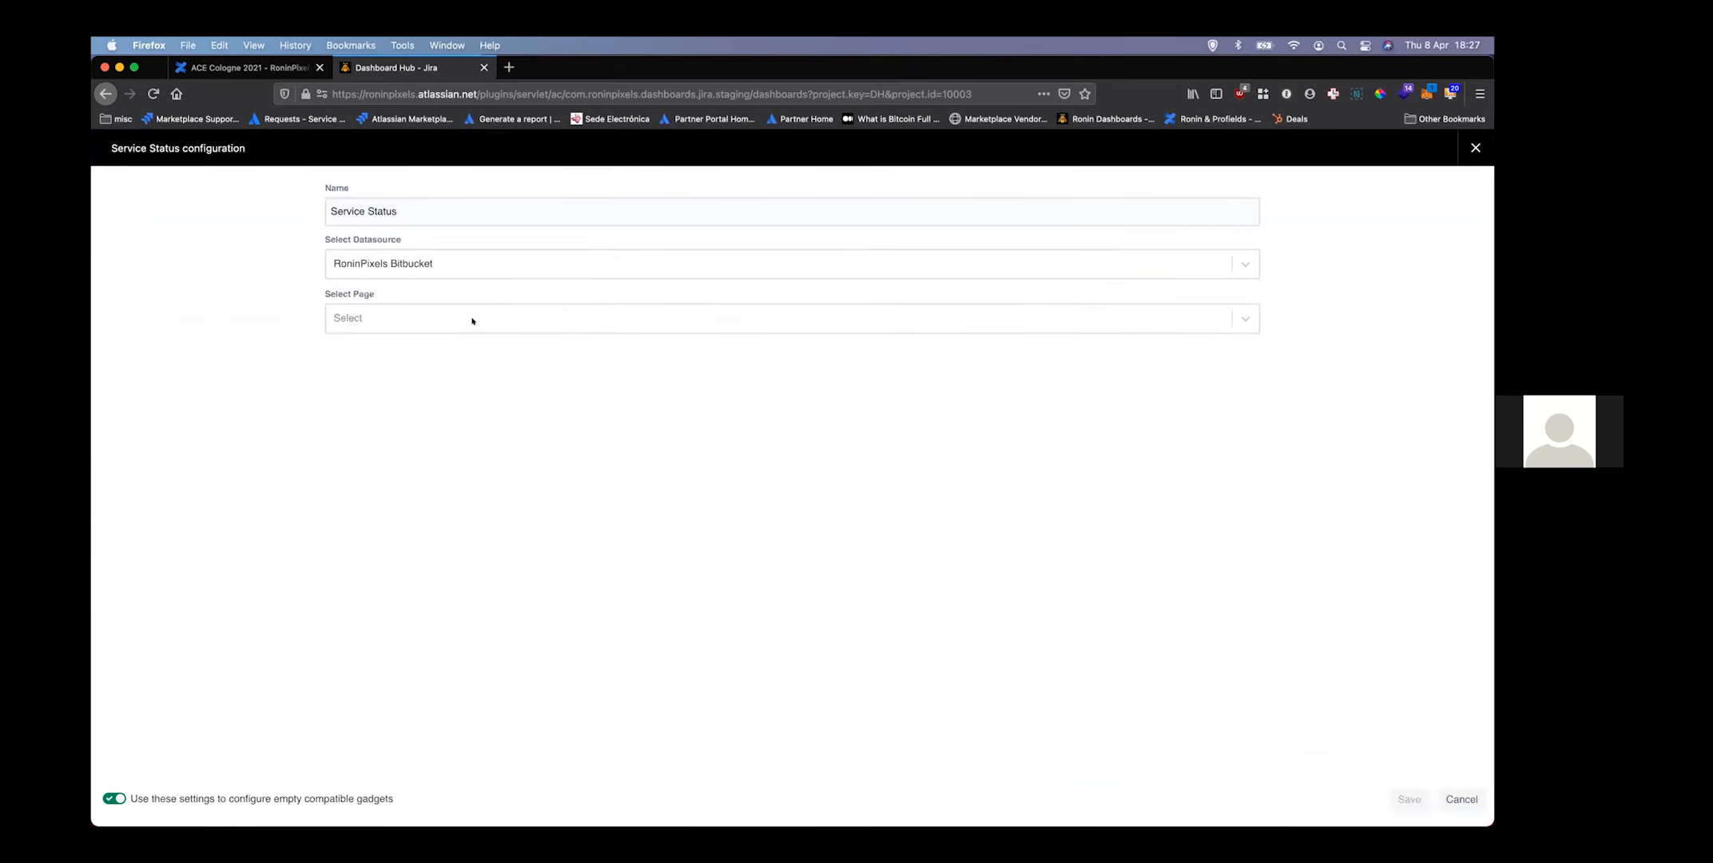
click(470, 319)
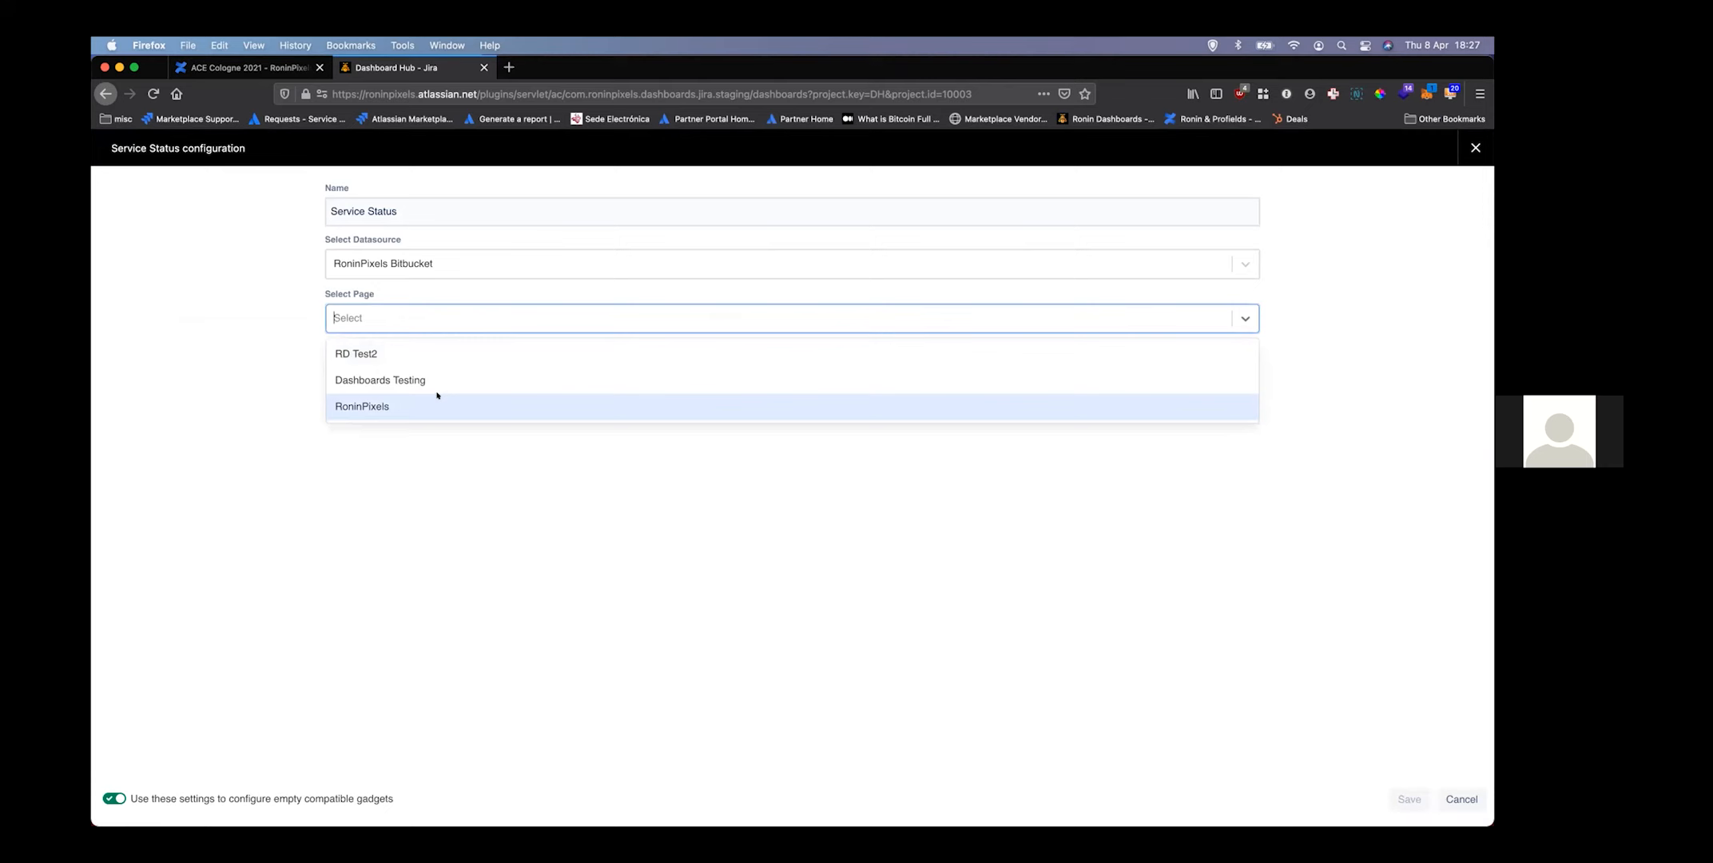
click(438, 397)
click(1410, 799)
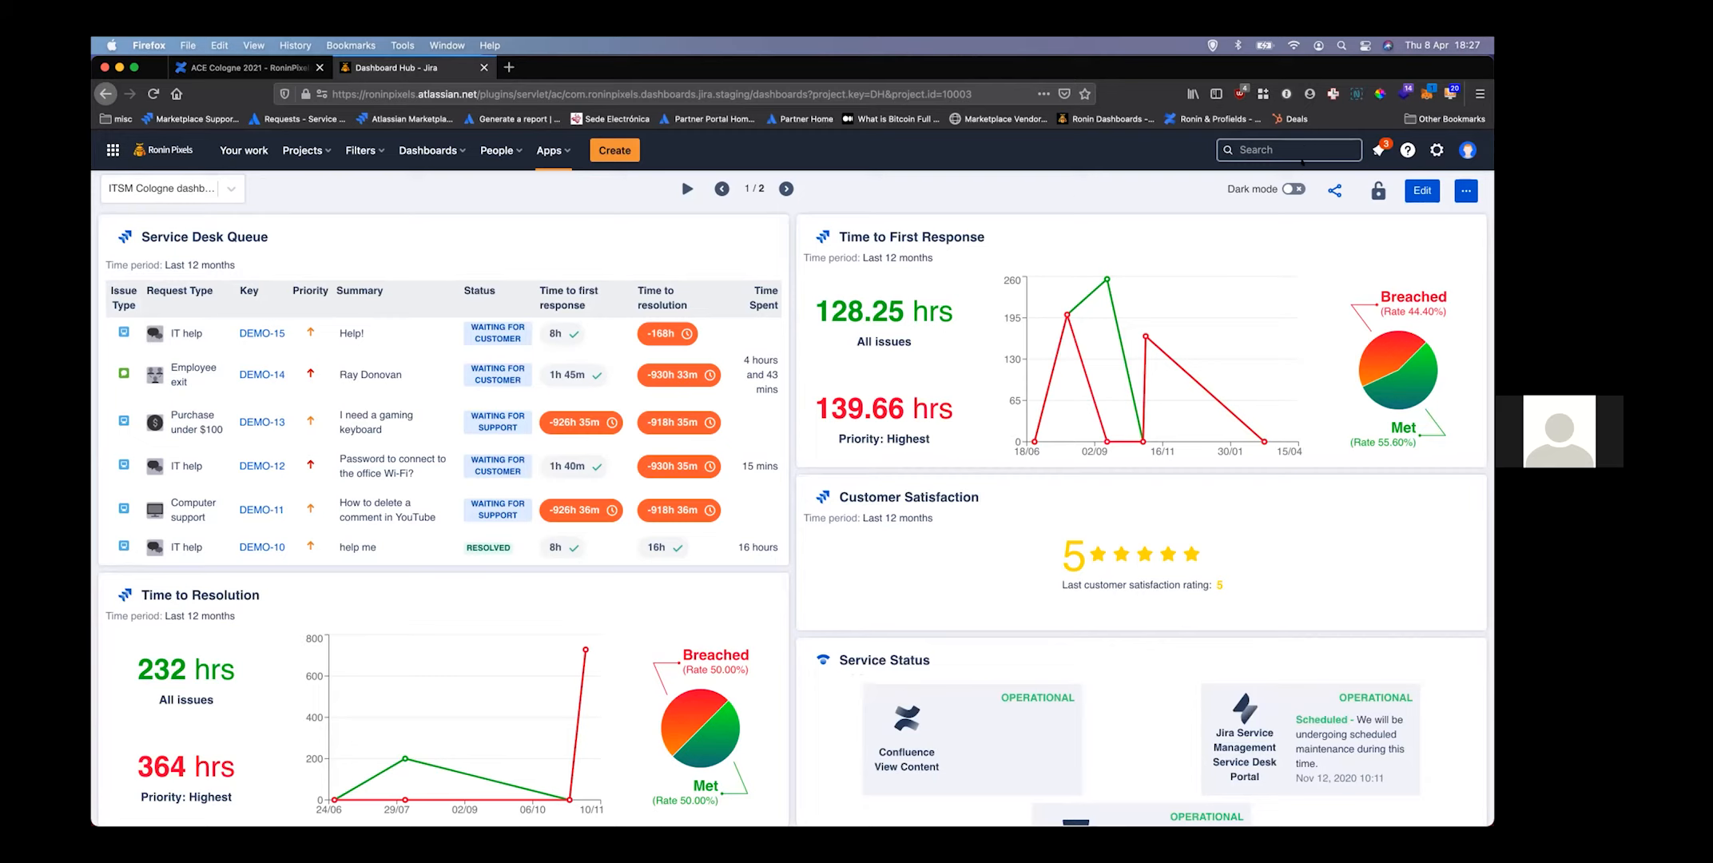
Turn on dark mode for the dashboard and show its second page
click(1294, 190)
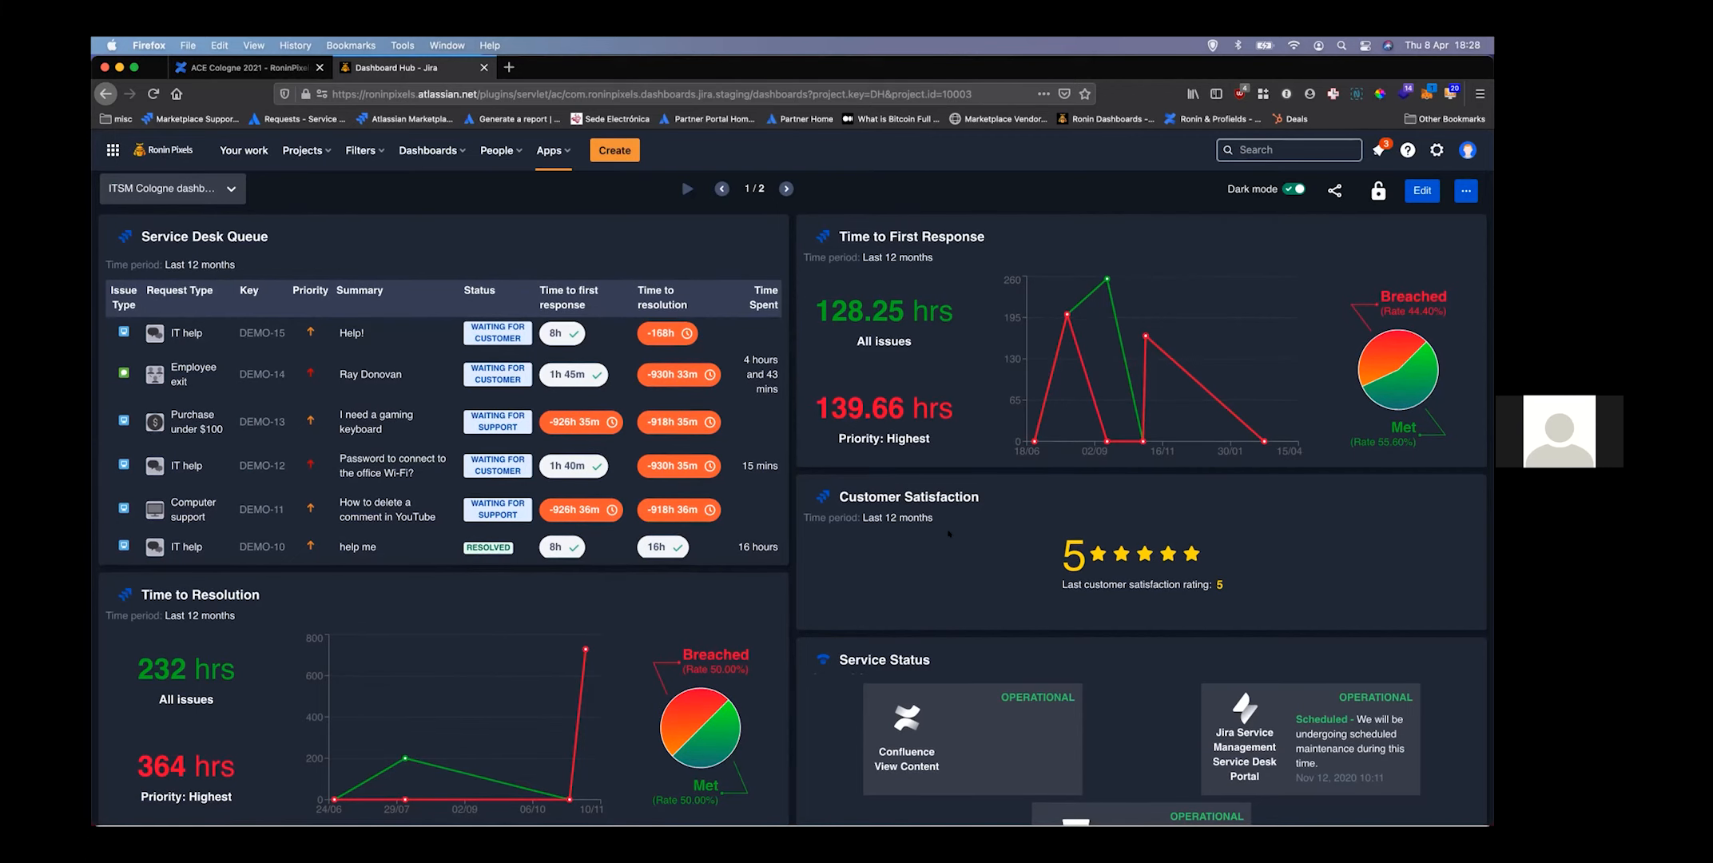
click(783, 188)
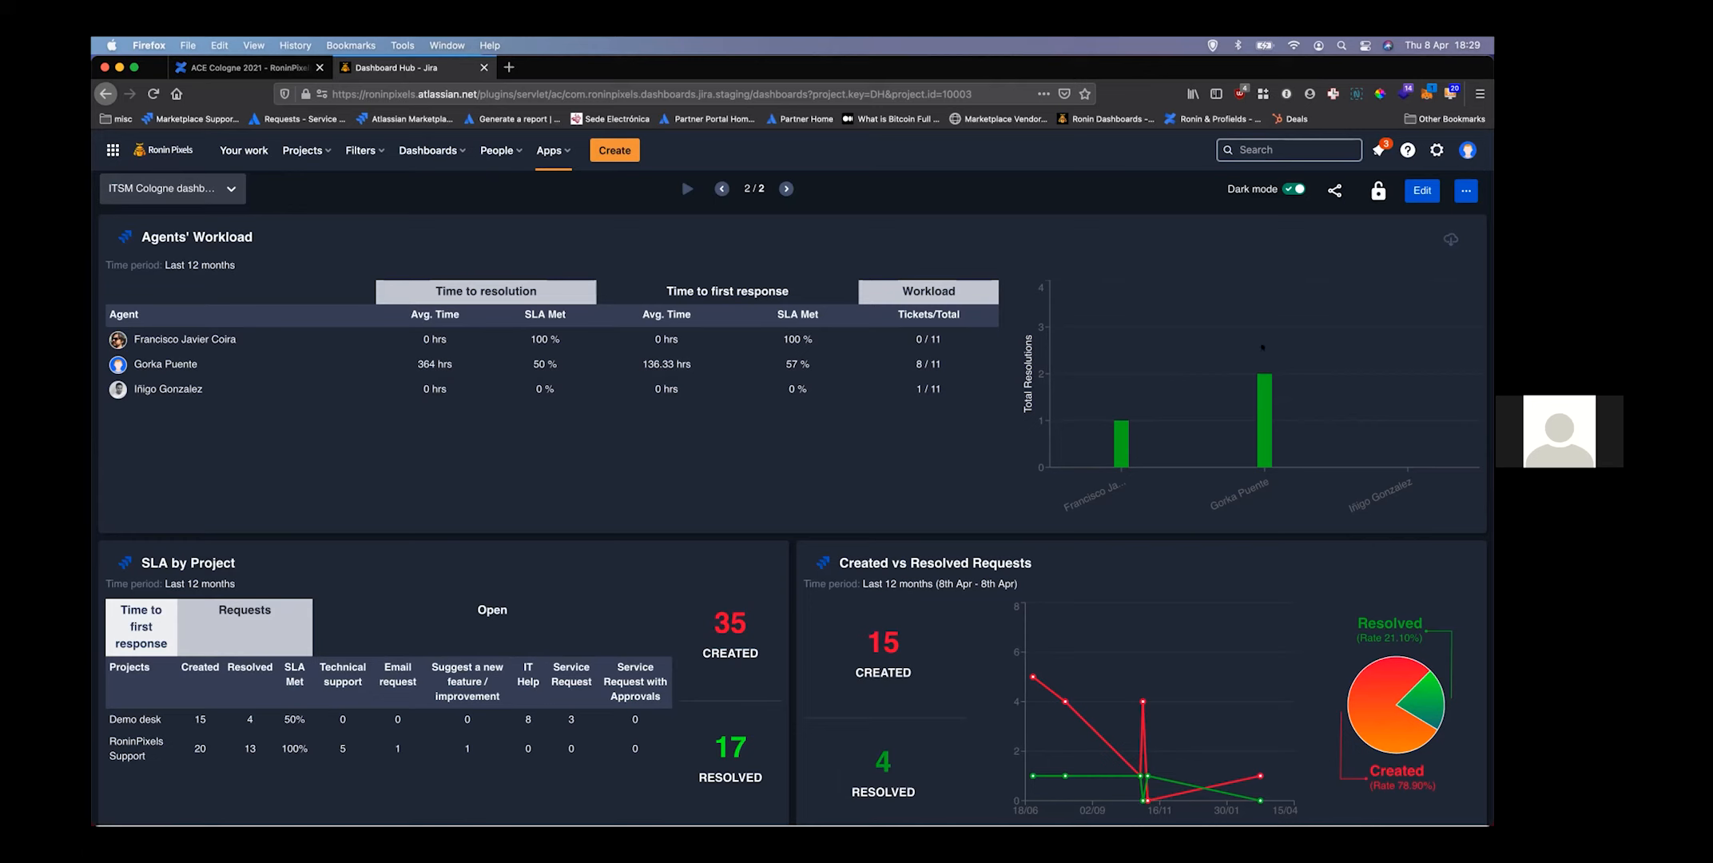
Enable a public link for sharing the dashboard, without password protection, and copy it
click(1335, 190)
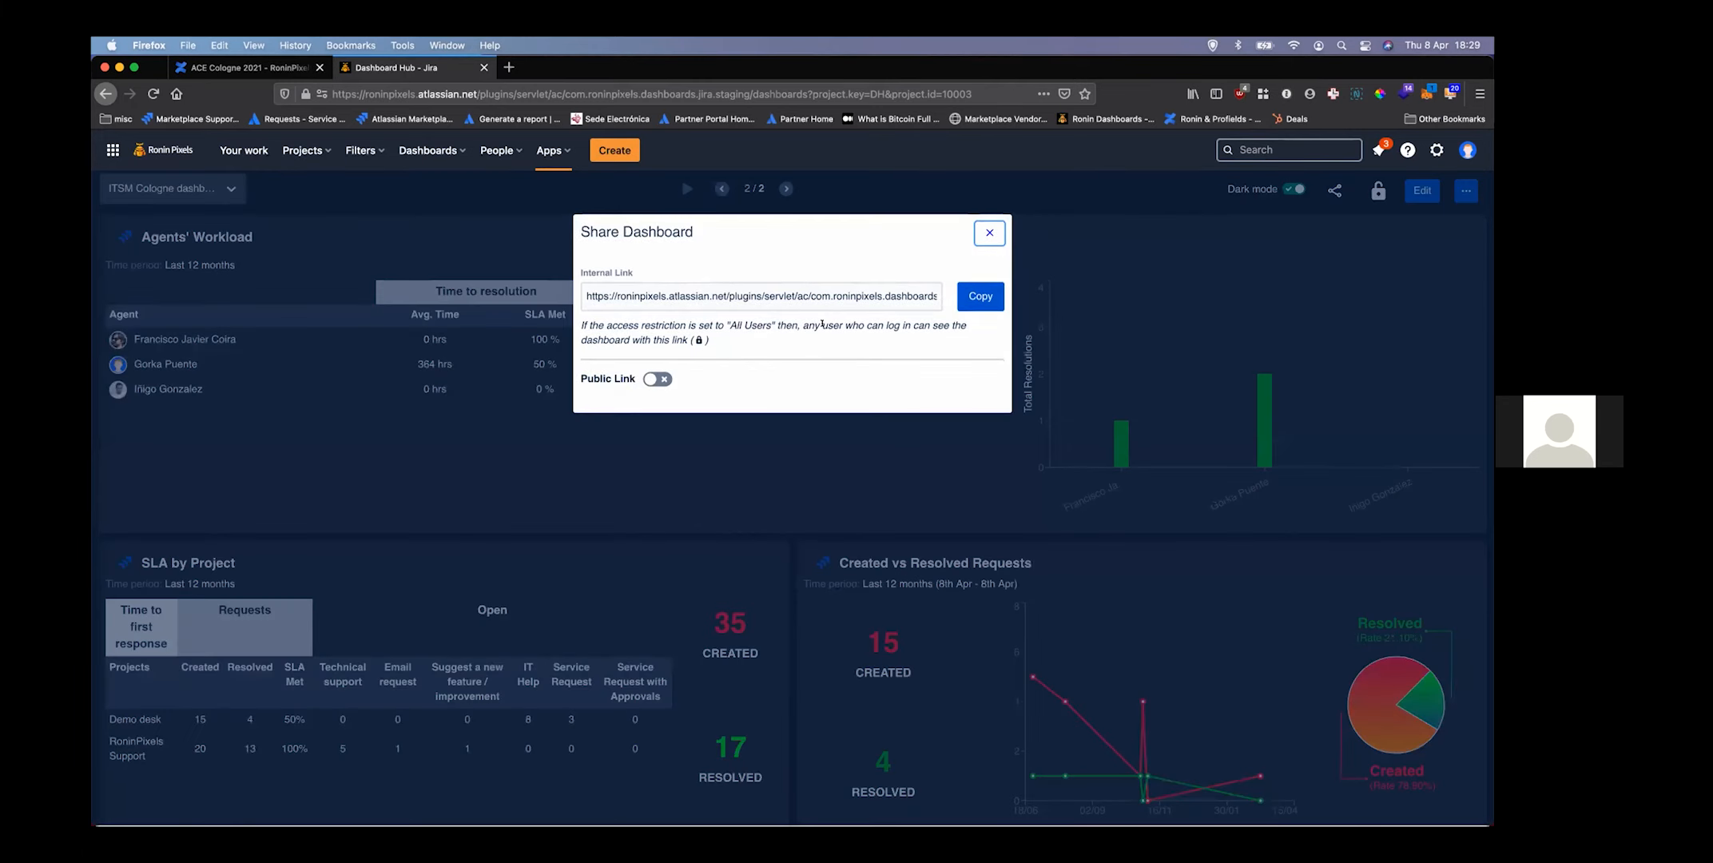
click(656, 379)
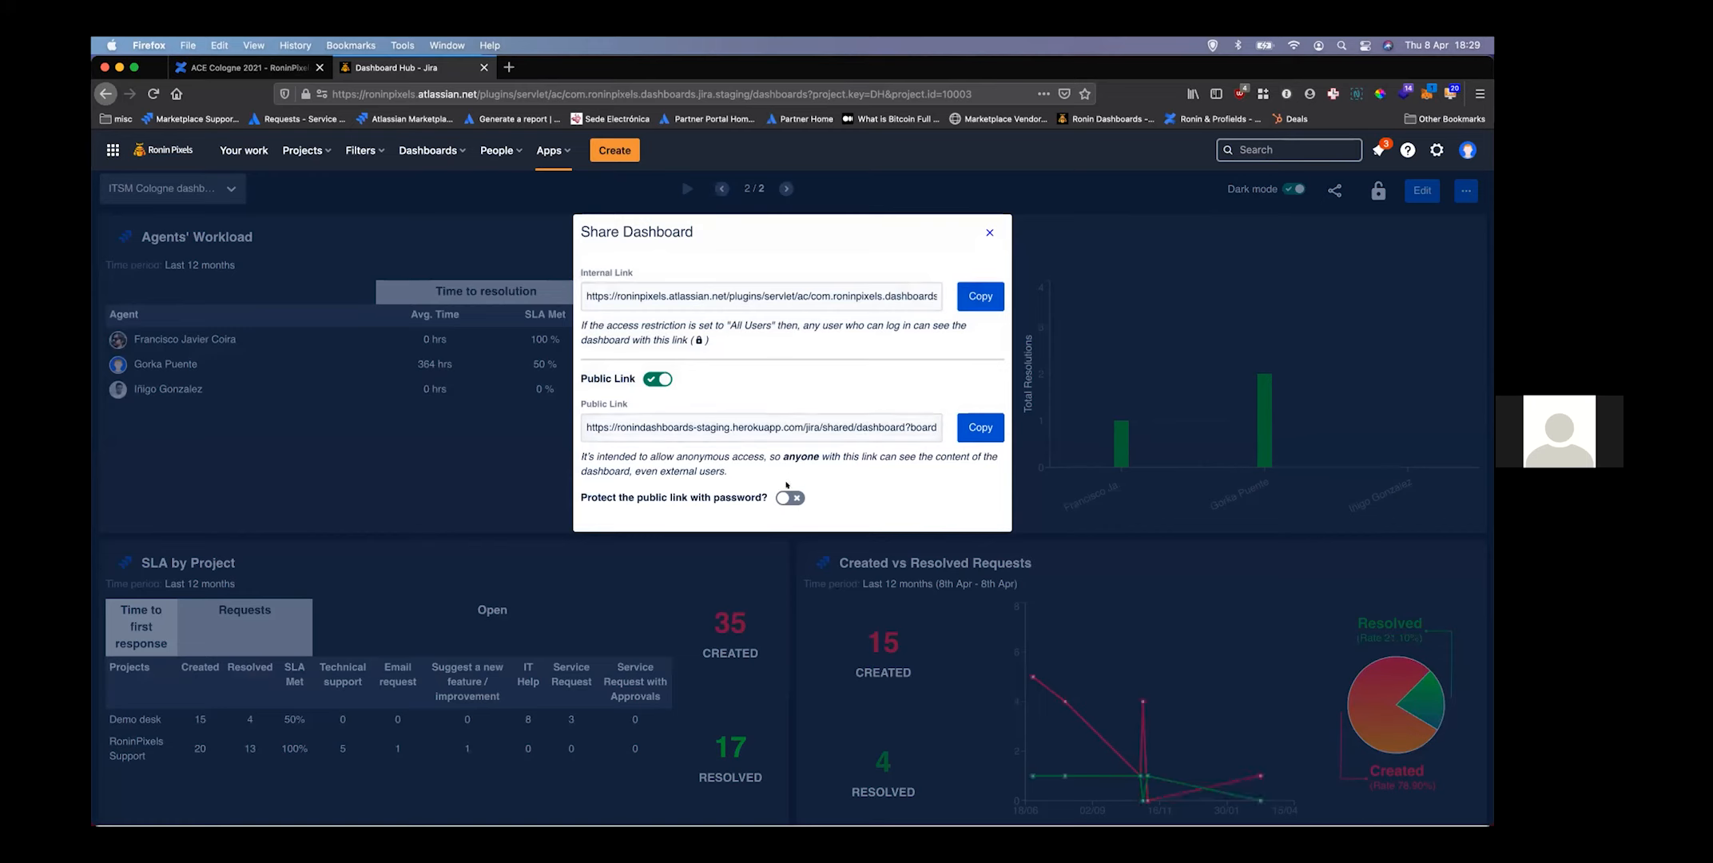
click(784, 498)
click(784, 497)
click(964, 425)
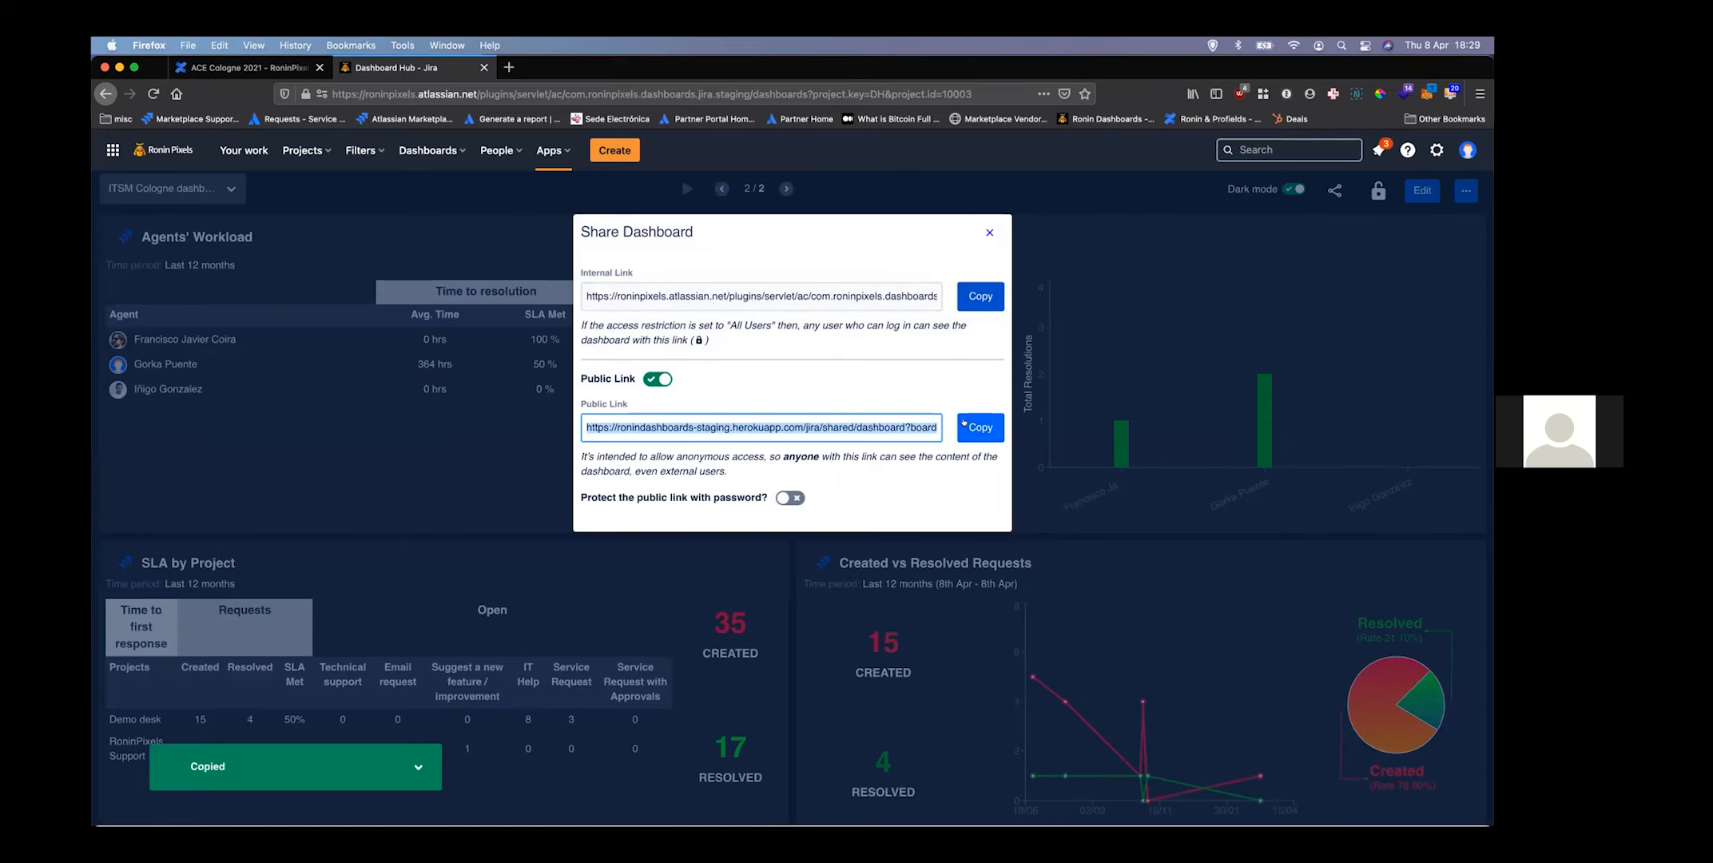
Open the copied public dashboard link in a new private Firefox window
key(super+shift+p)
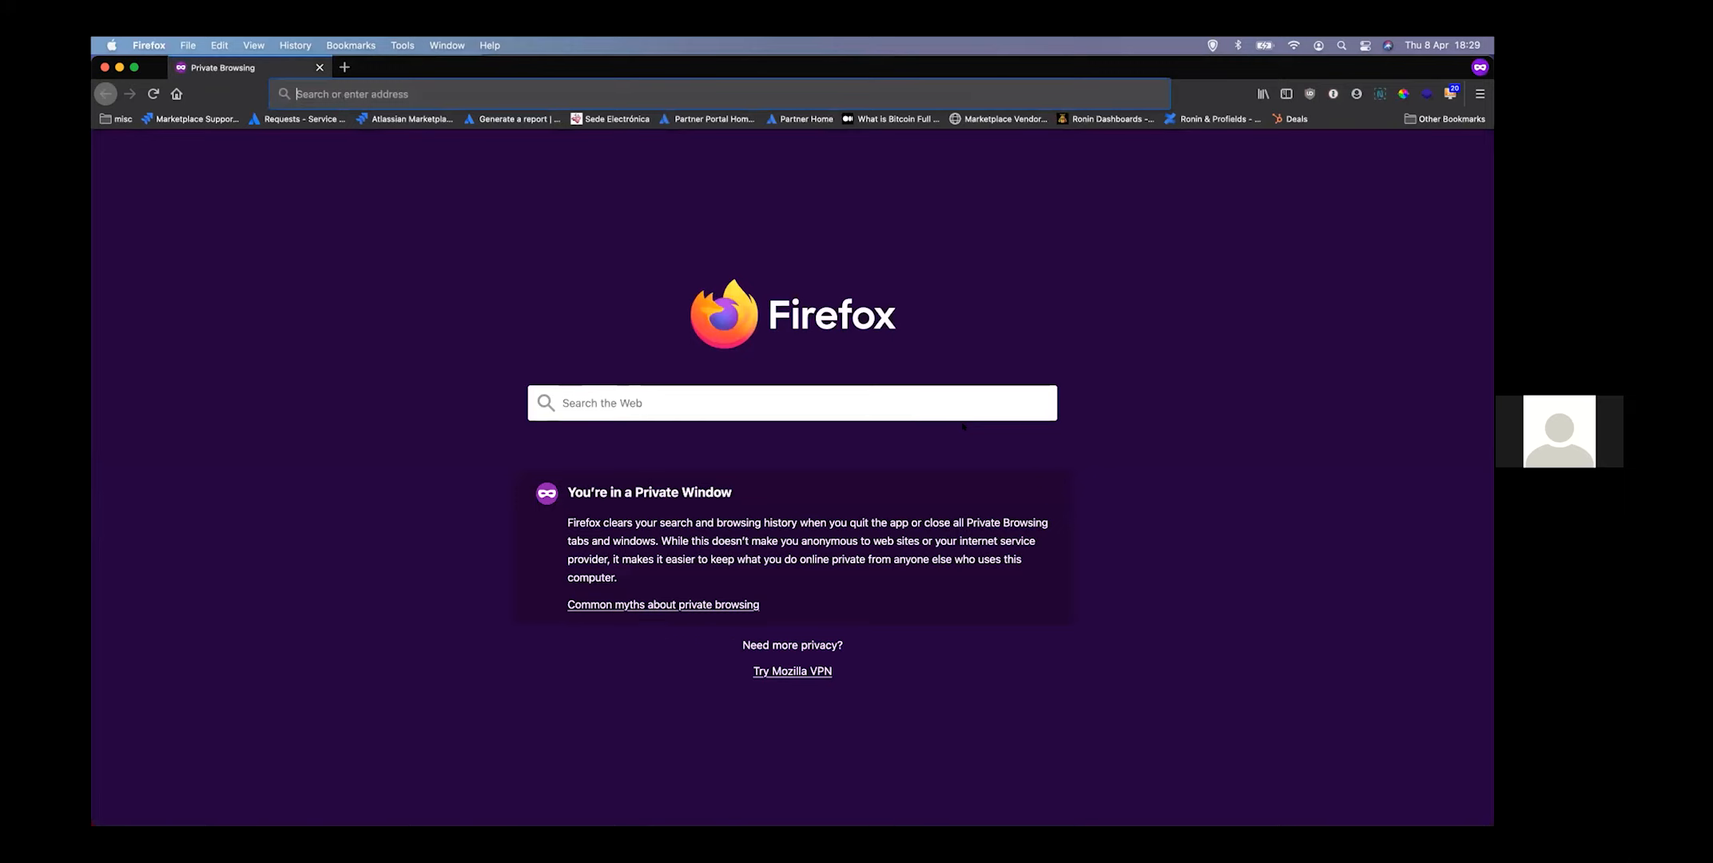
key(super+v)
key(Return)
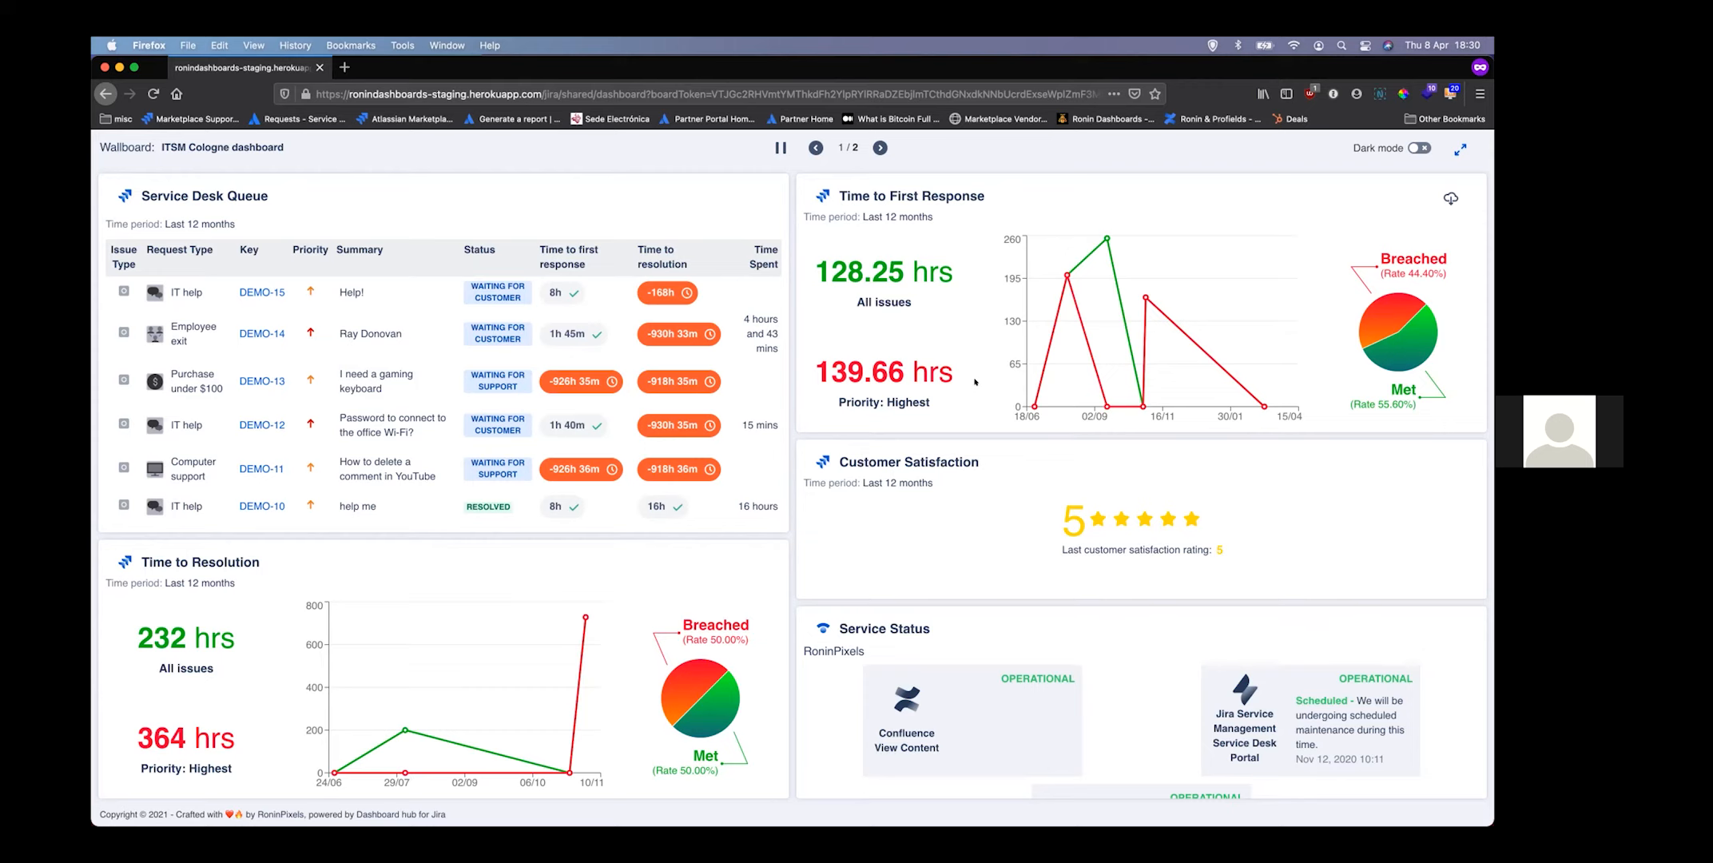
View the shared wallboard in full screen, and close the private window and the share dialog
click(1457, 150)
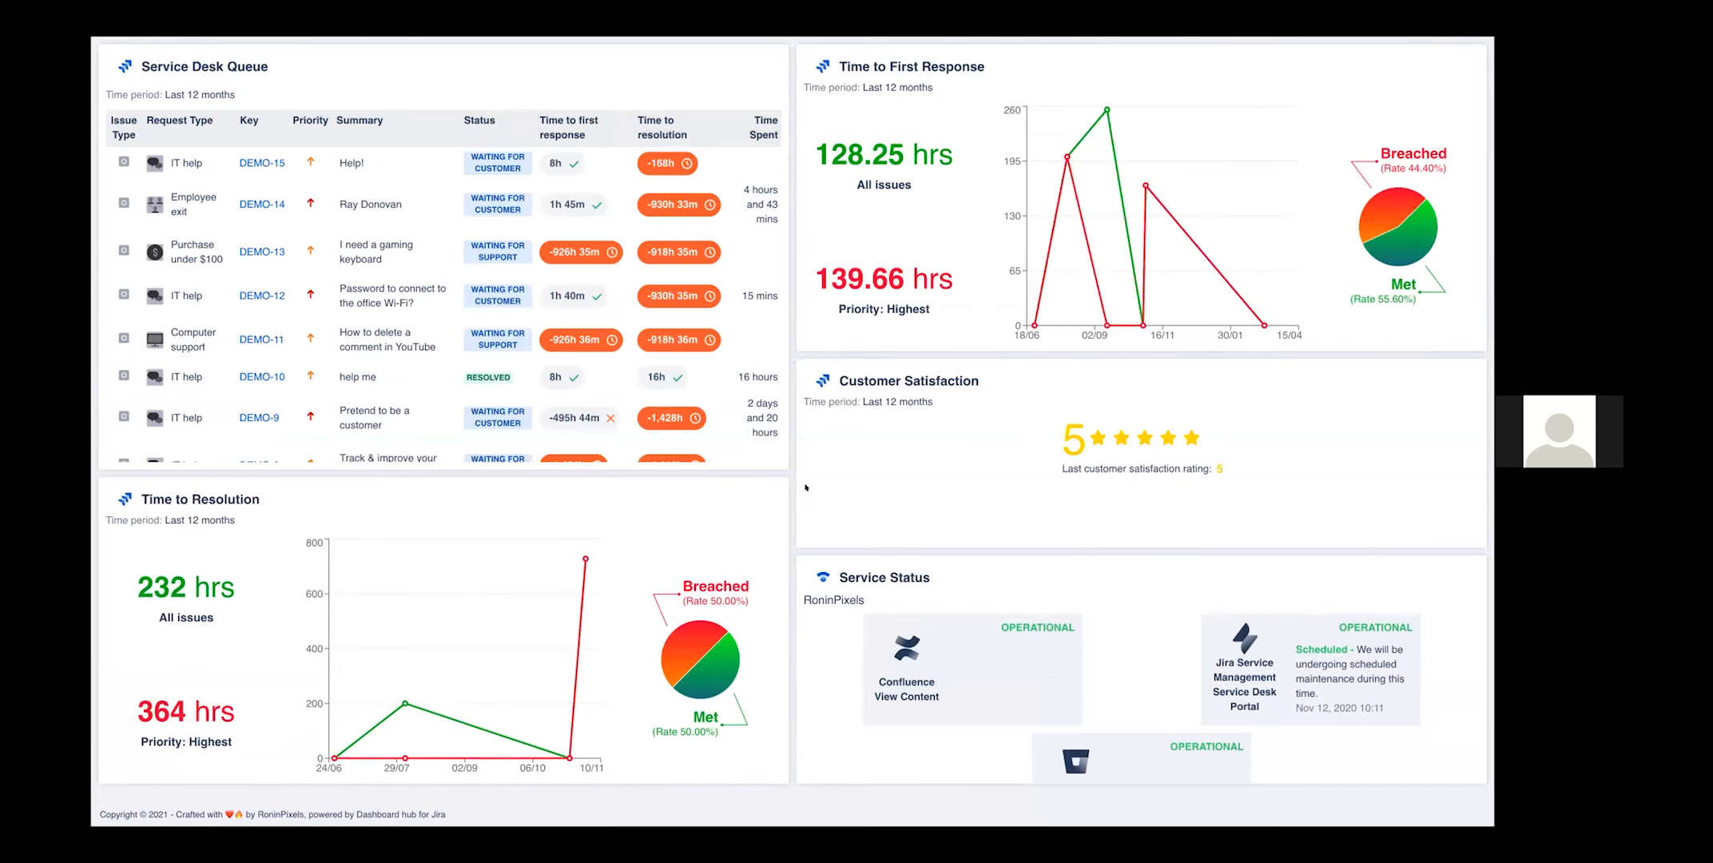
key(Escape)
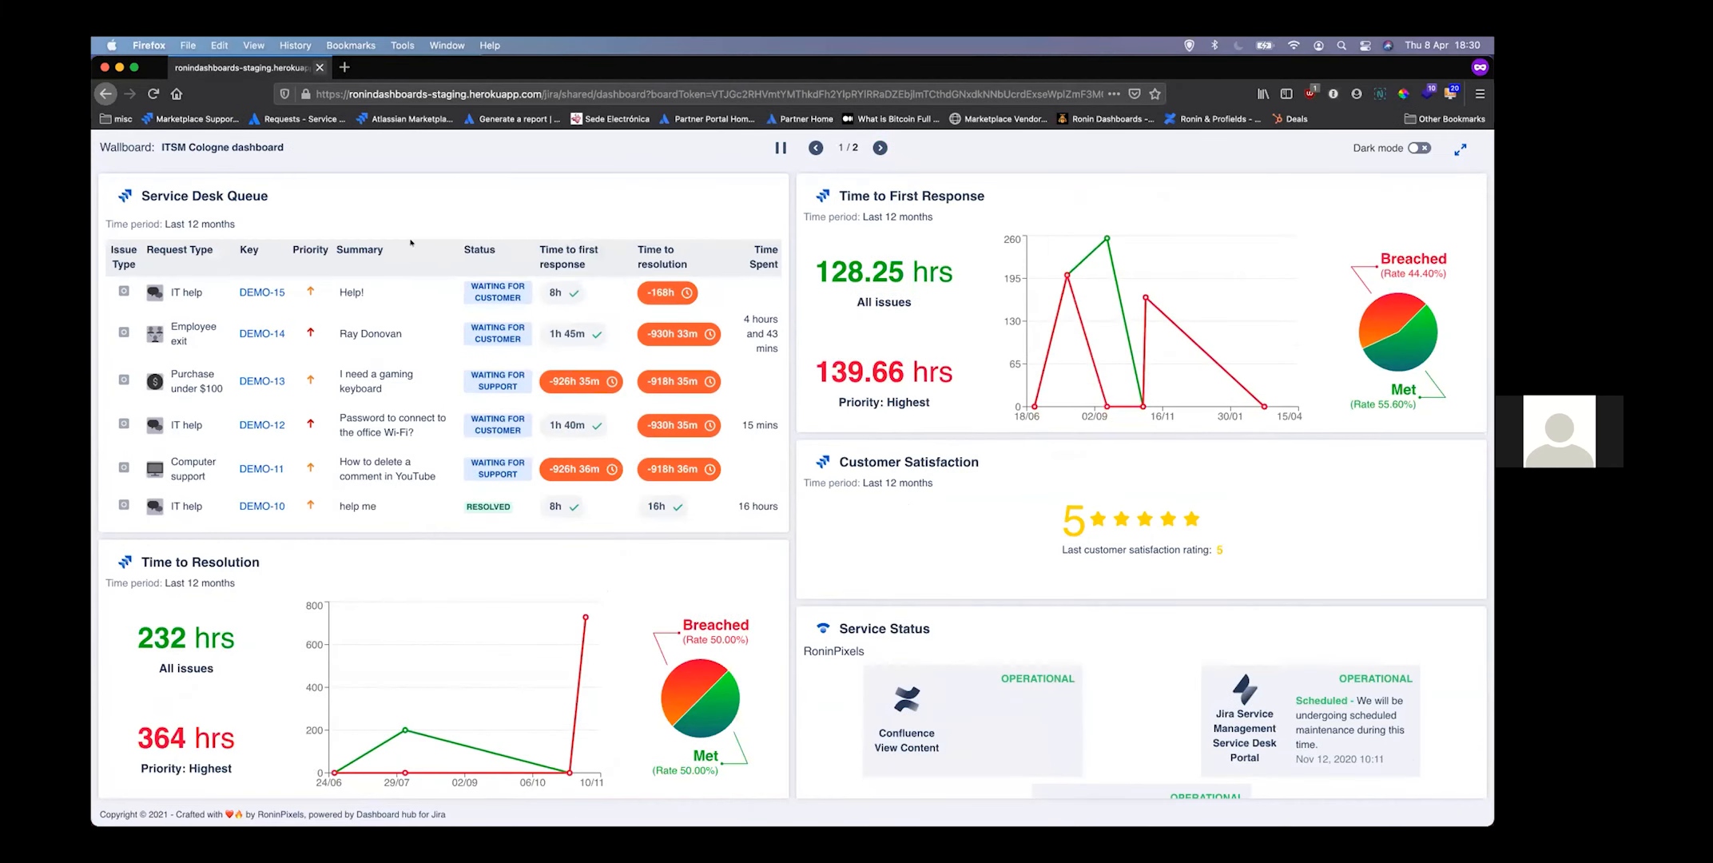
key(super+w)
key(Escape)
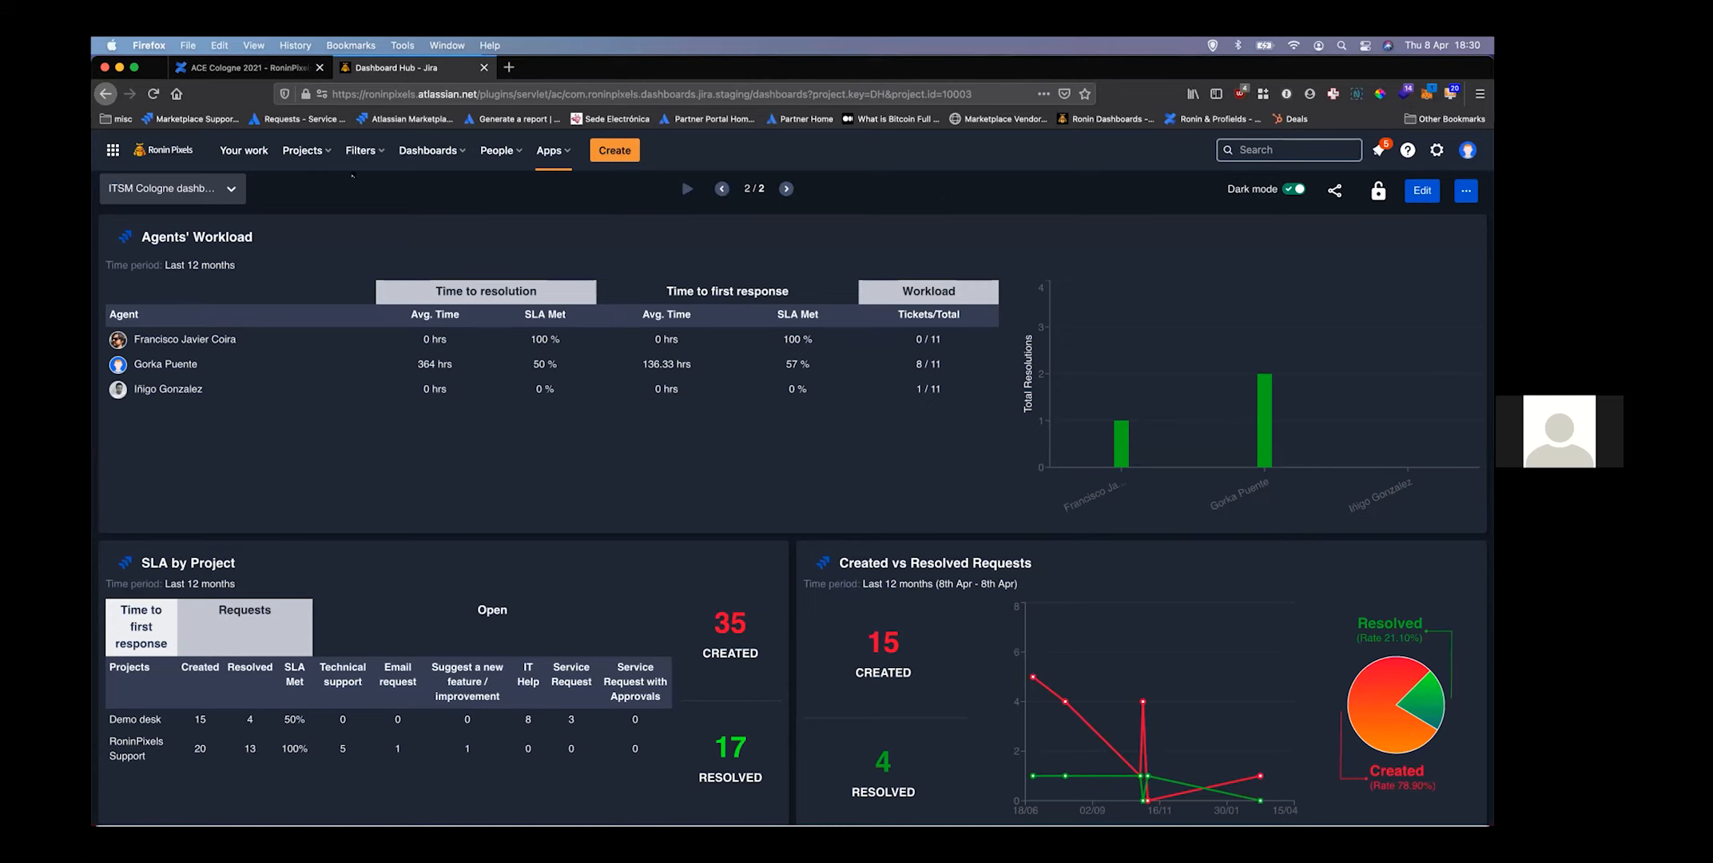
Switch to the Agile Team dashboard, open the first Hall of Fame build in Bitbucket, and return to the dashboard
click(211, 192)
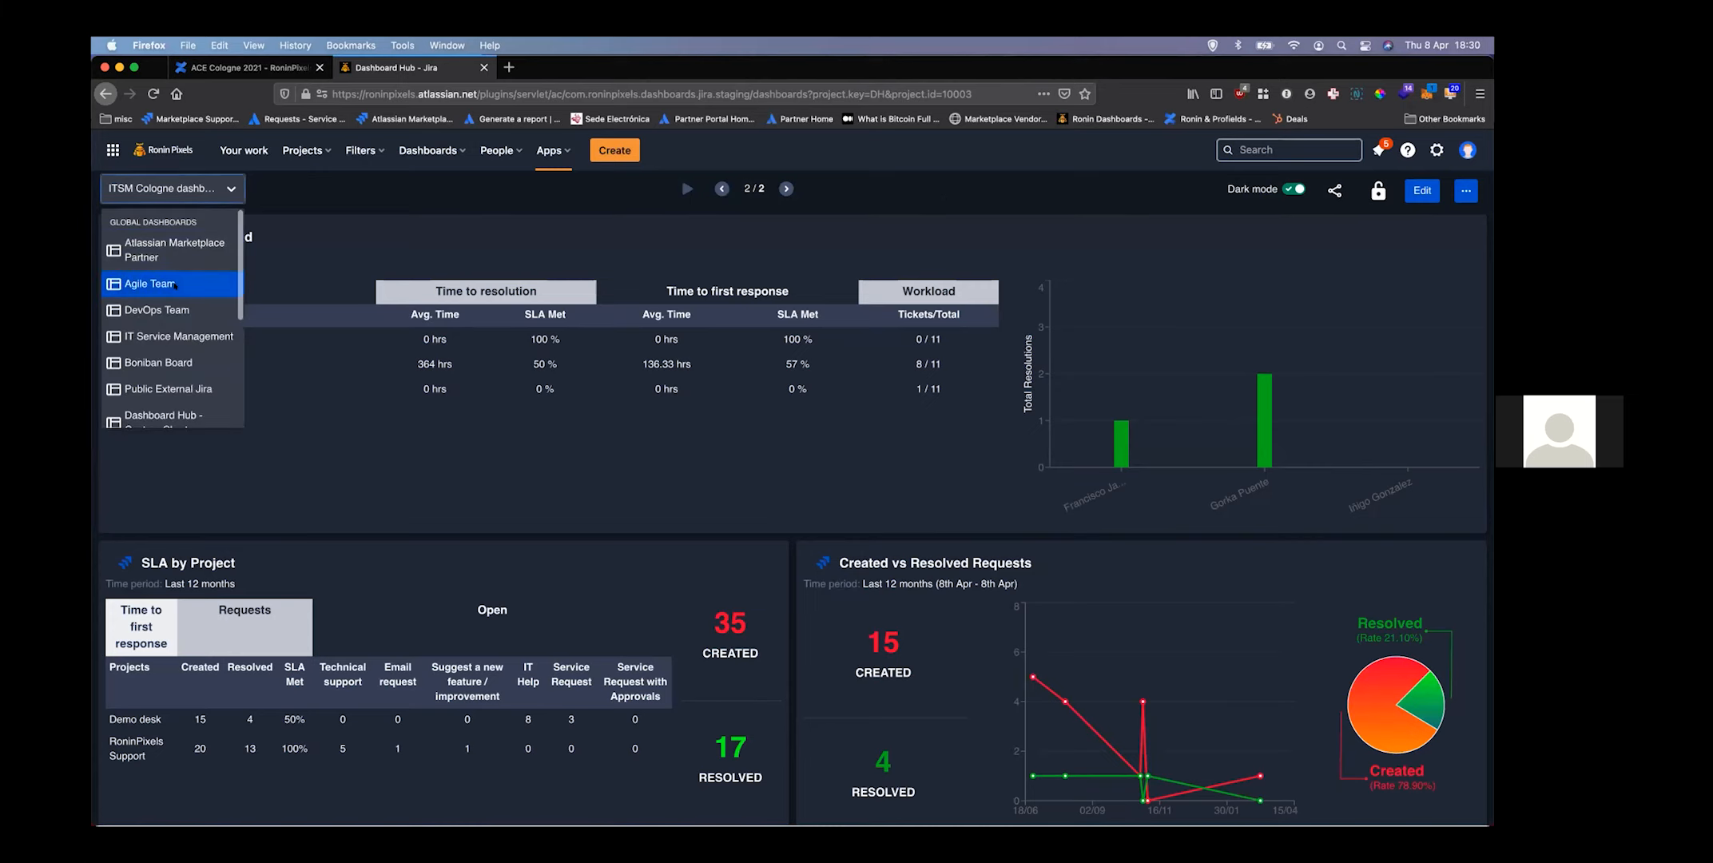
key(Escape)
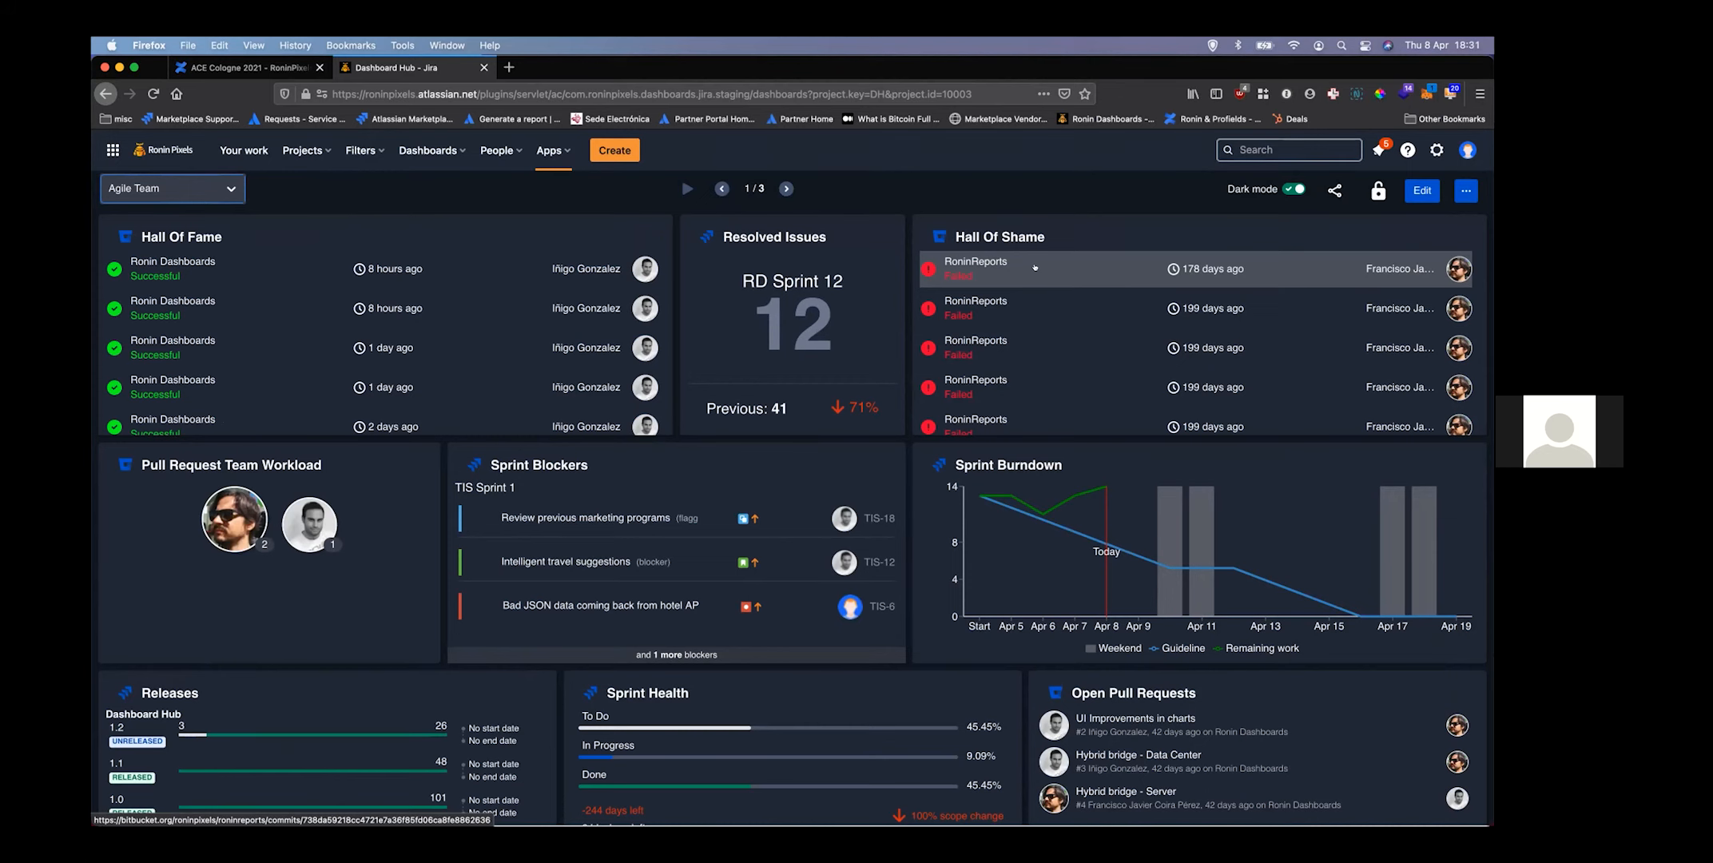
click(271, 269)
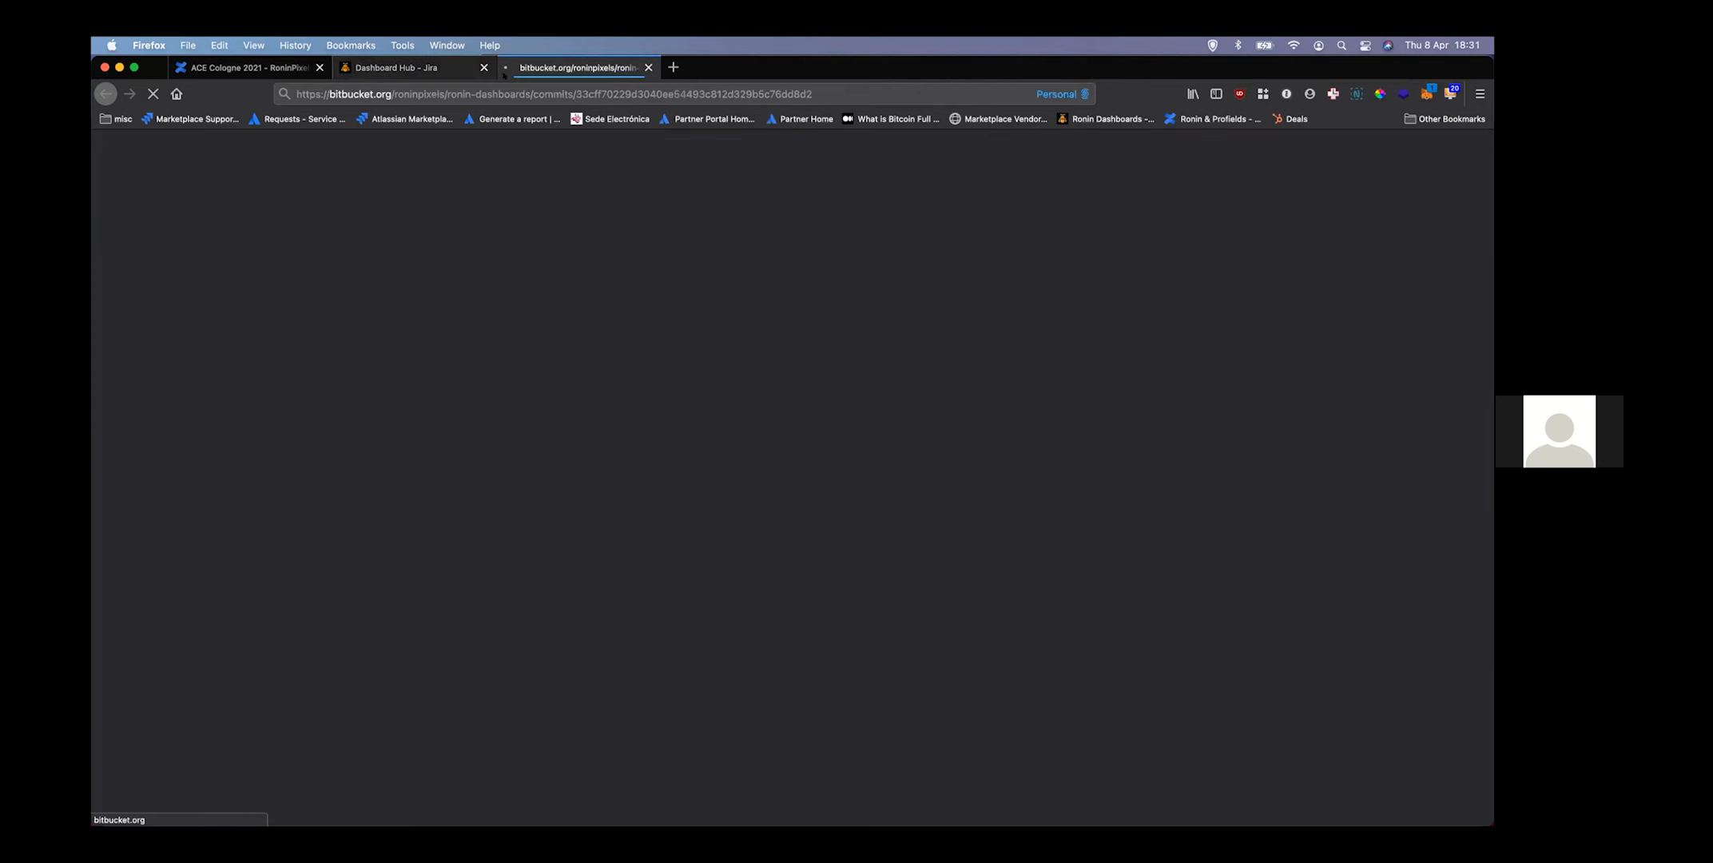
click(432, 67)
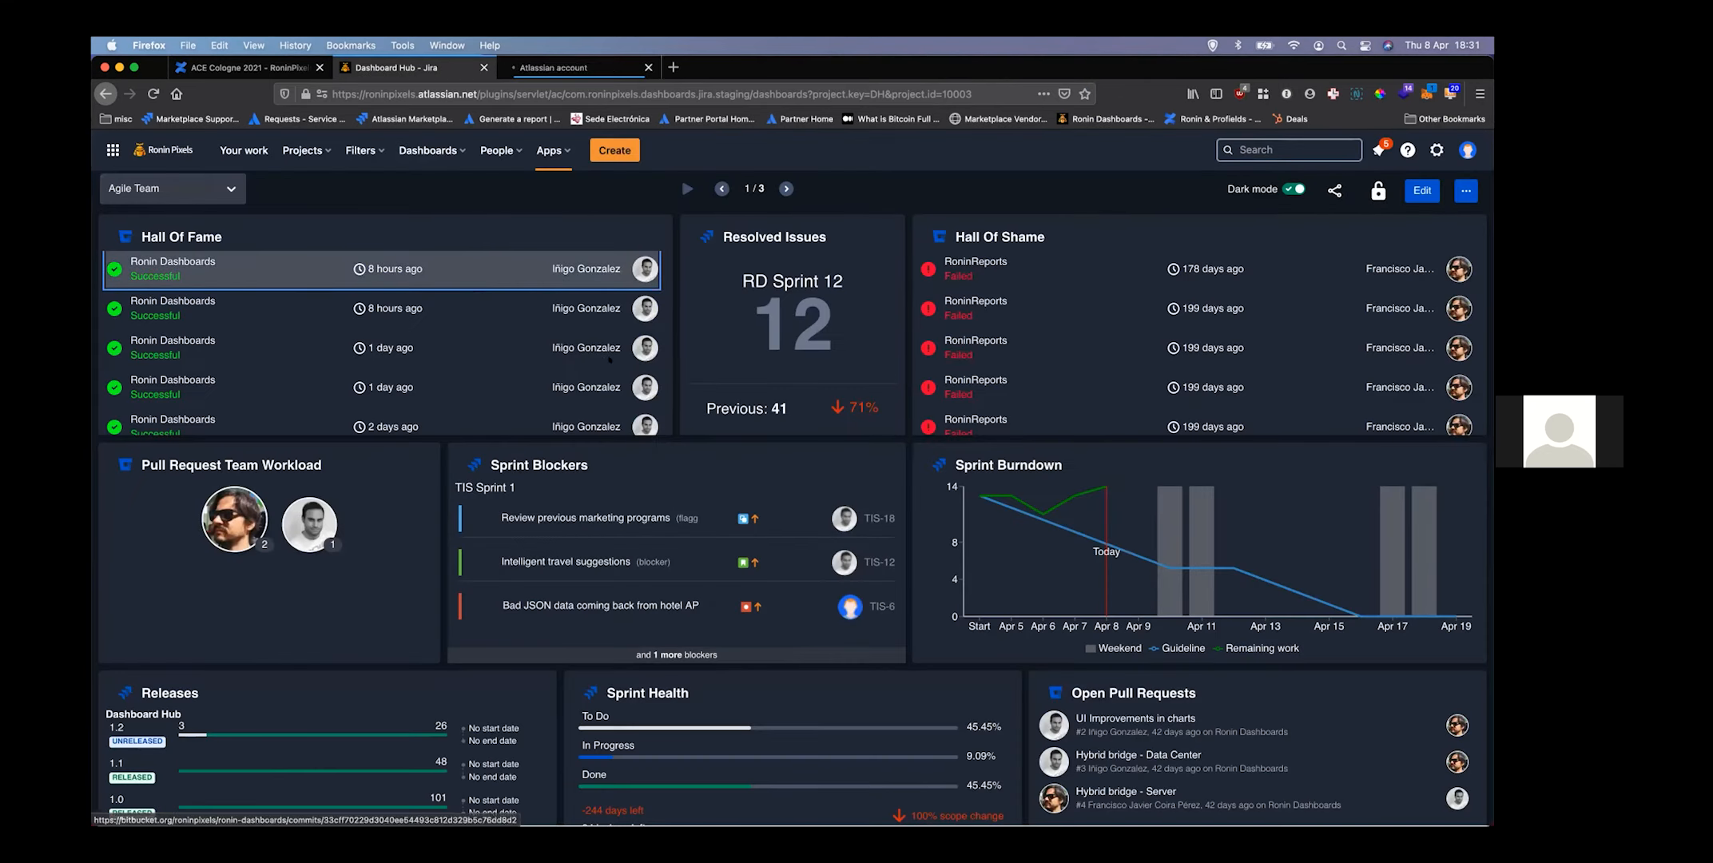
click(725, 232)
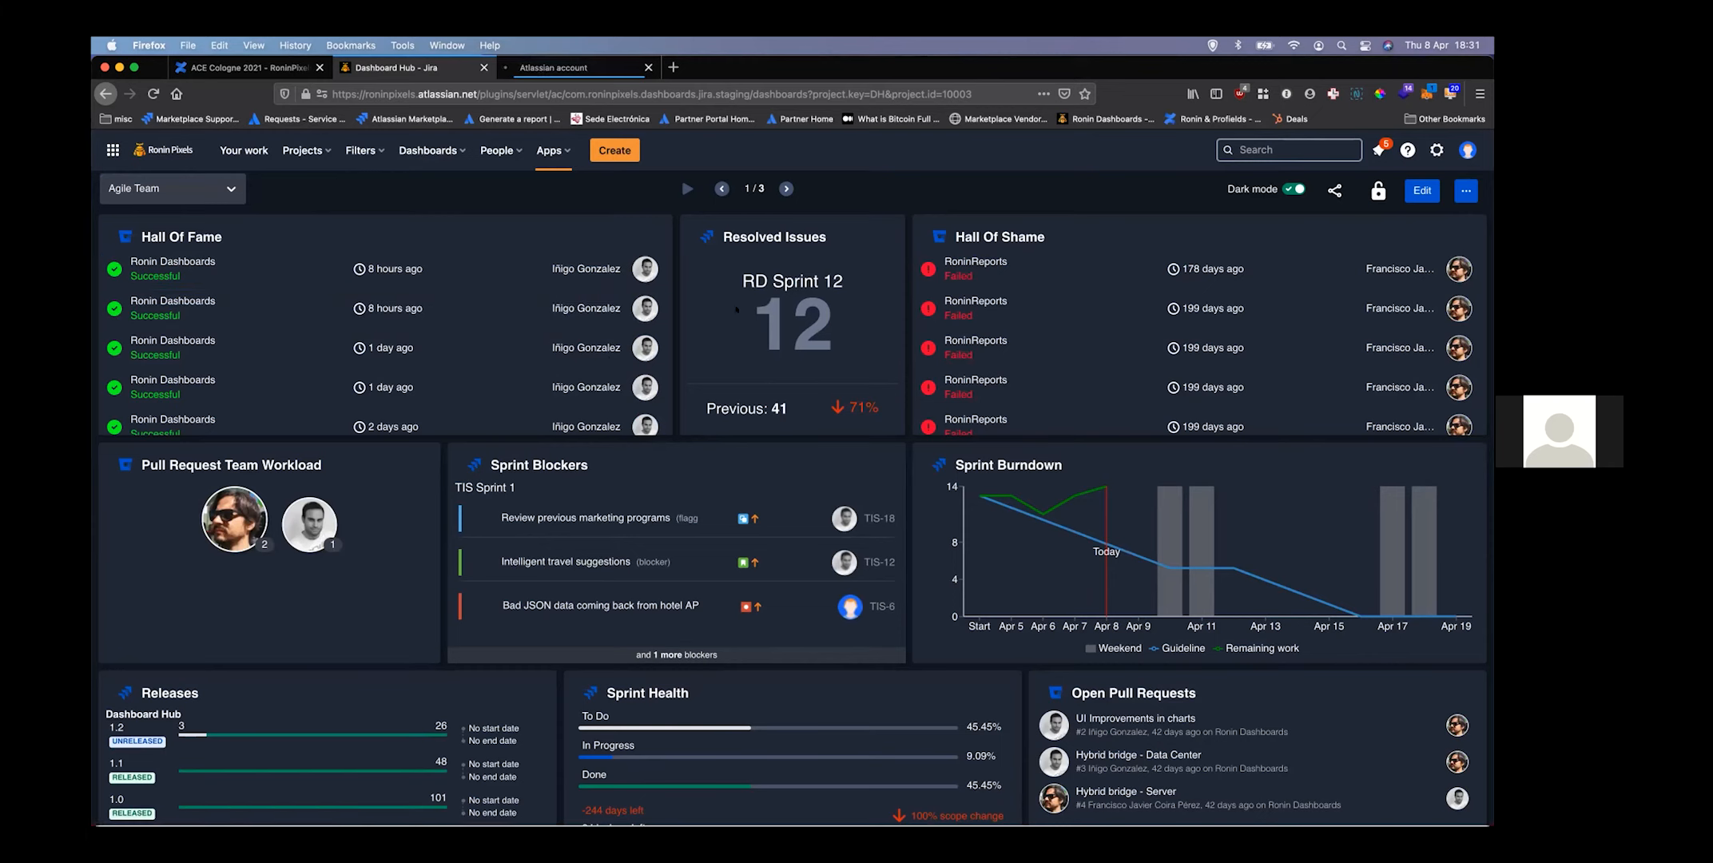
Examine the resolved issues, sprint blockers, pull request workload and releases gadgets on the first page of the Agile Team dashboard
double_click(869, 395)
click(869, 395)
scroll(660, 465, down, 1)
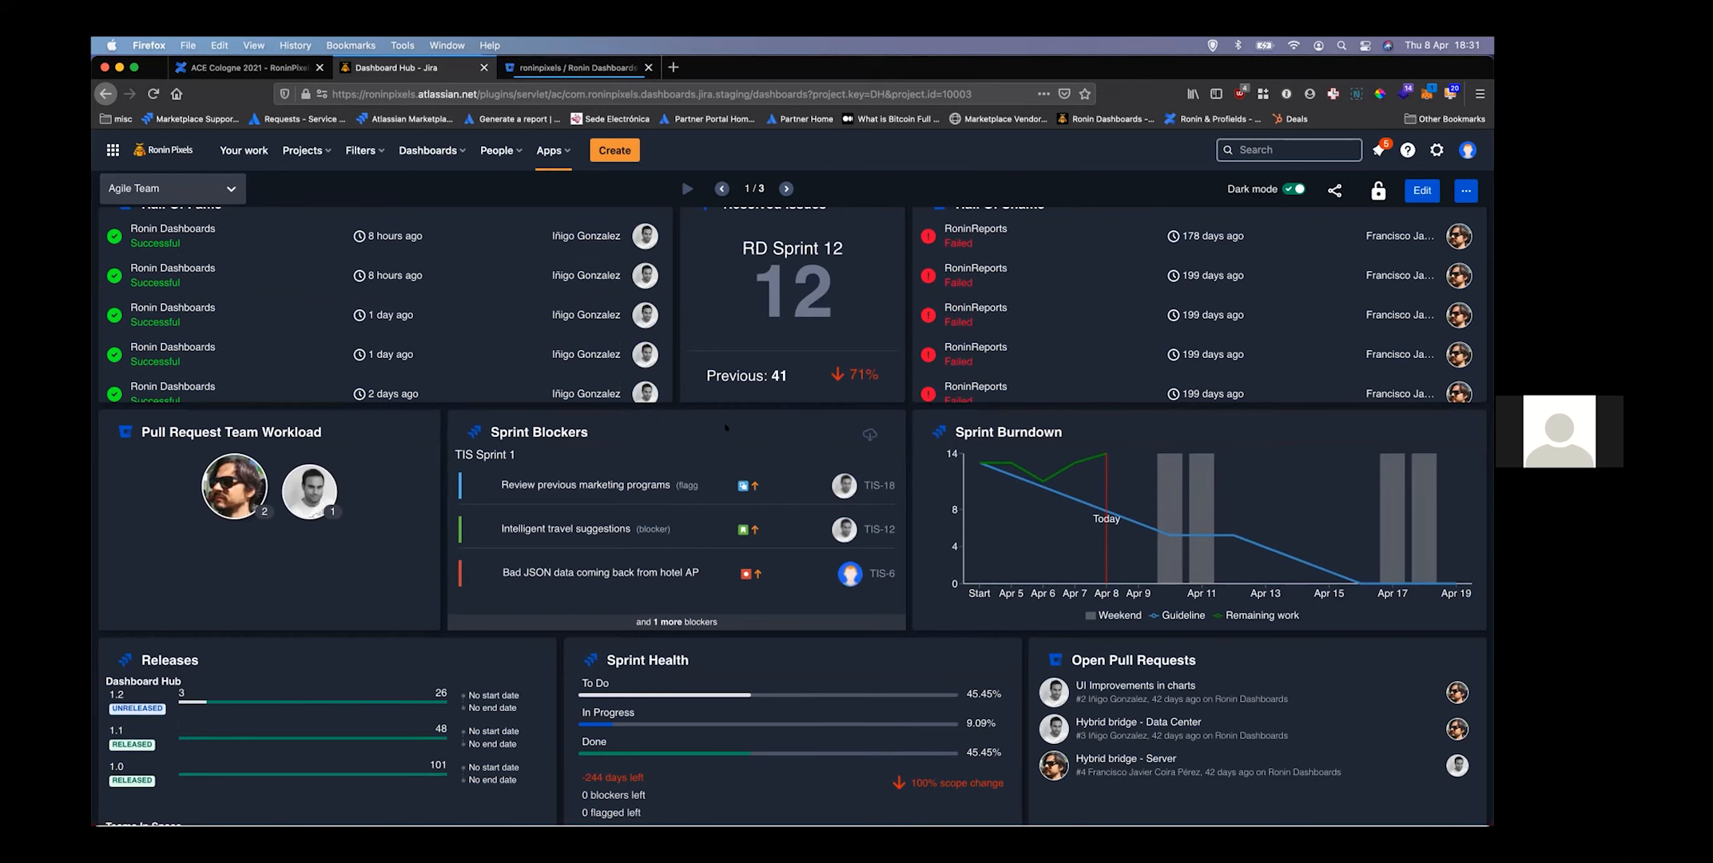
scroll(726, 427, up, 1)
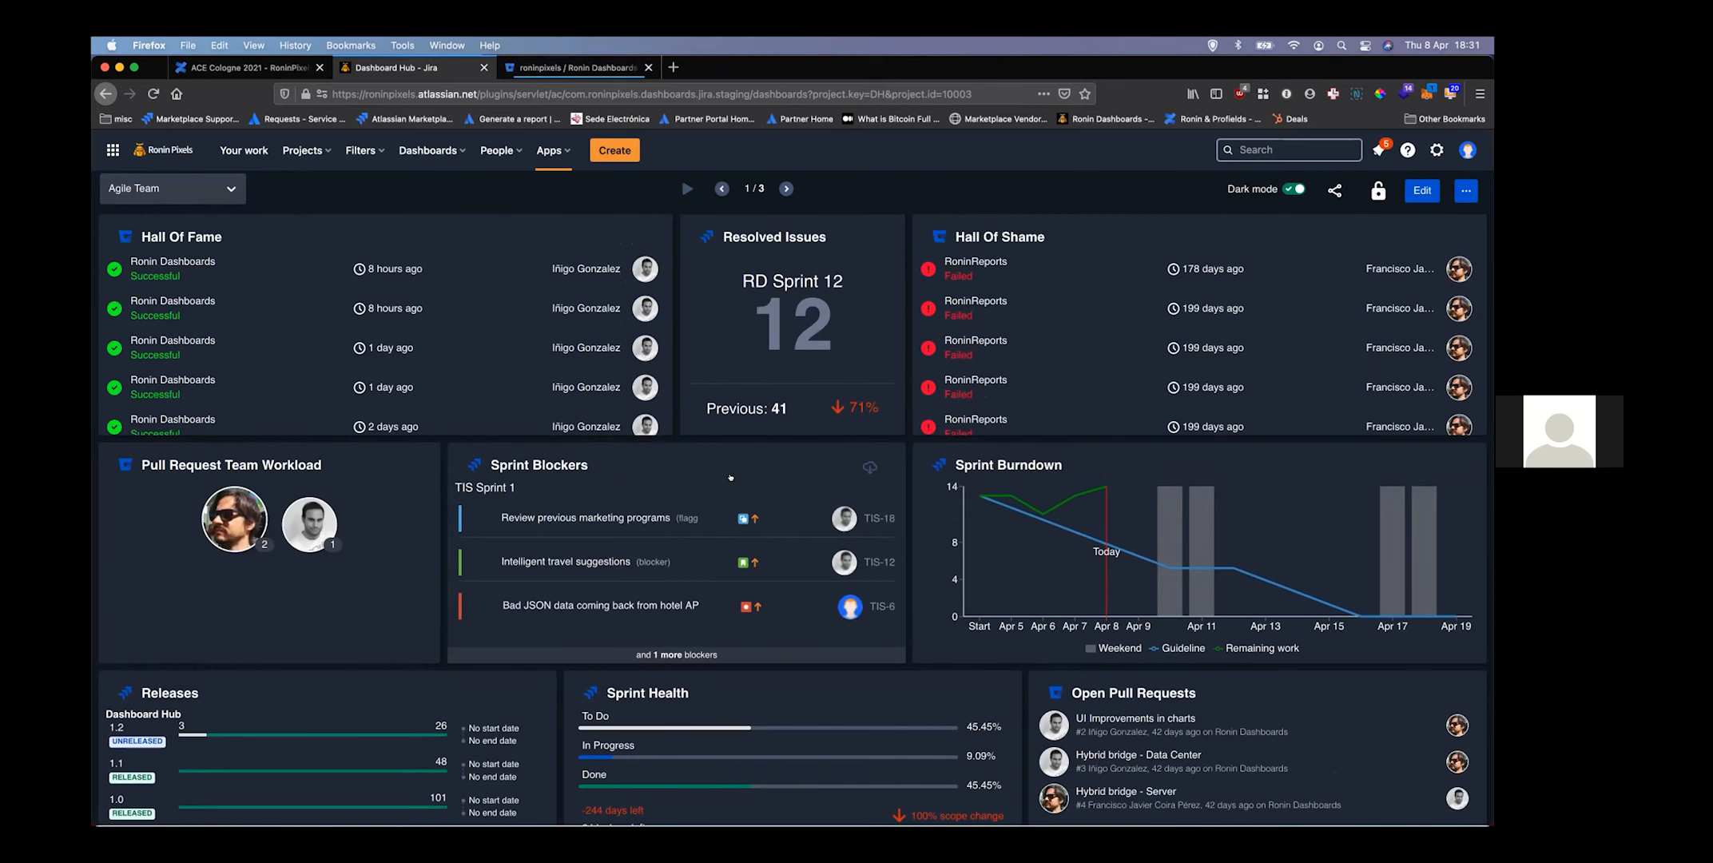
scroll(731, 477, down, 1)
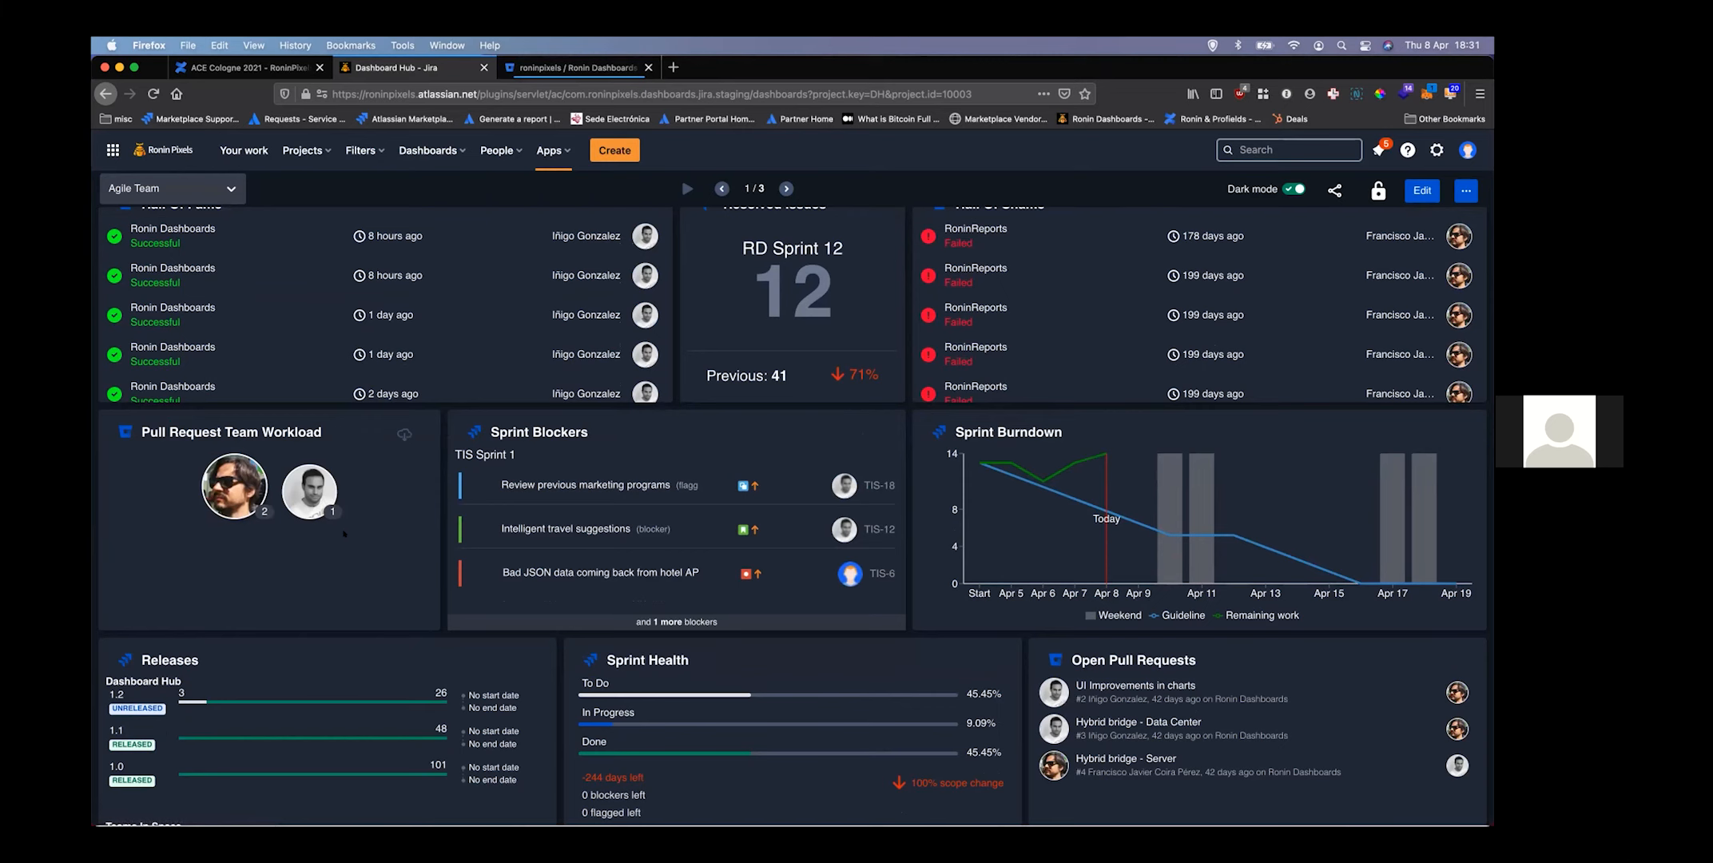
scroll(331, 572, up, 1)
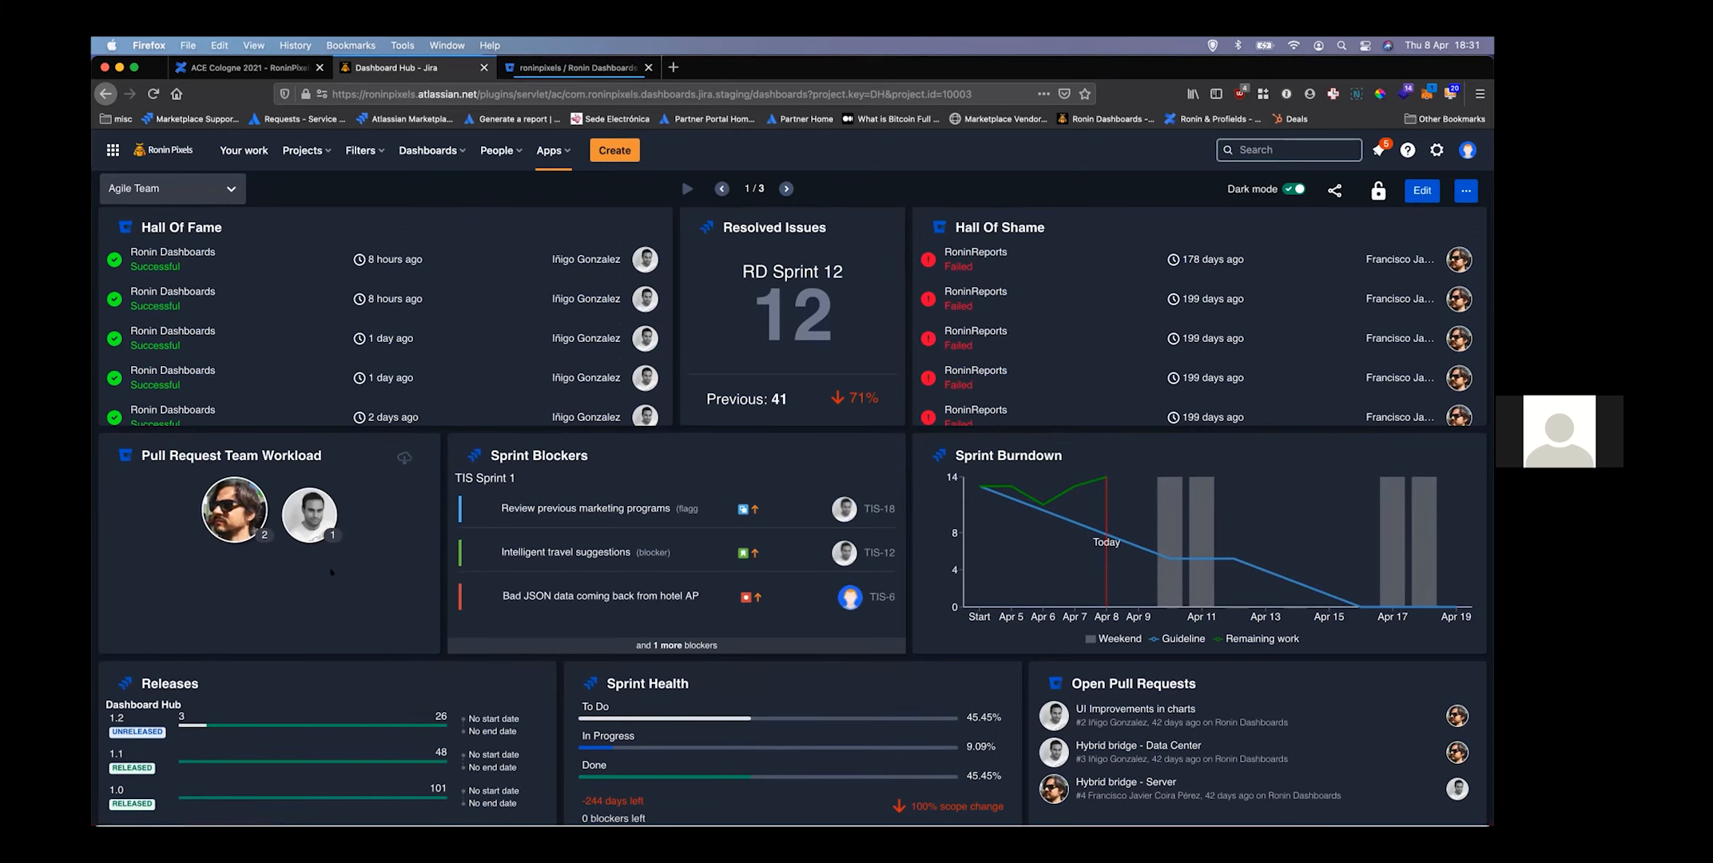
scroll(331, 572, down, 1)
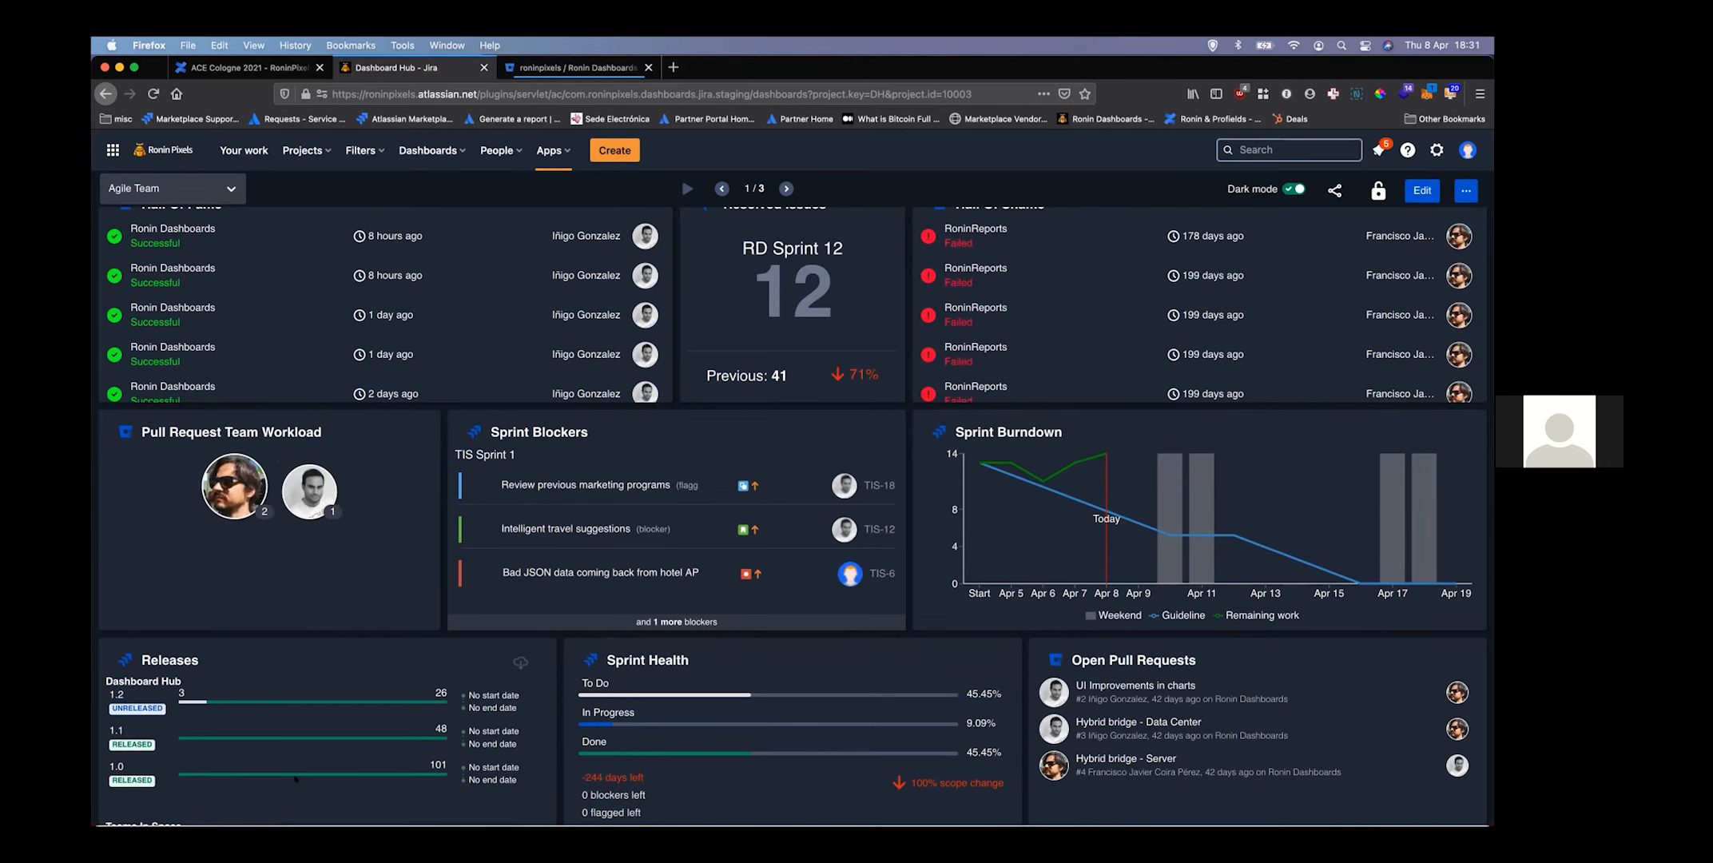
scroll(452, 314, up, 1)
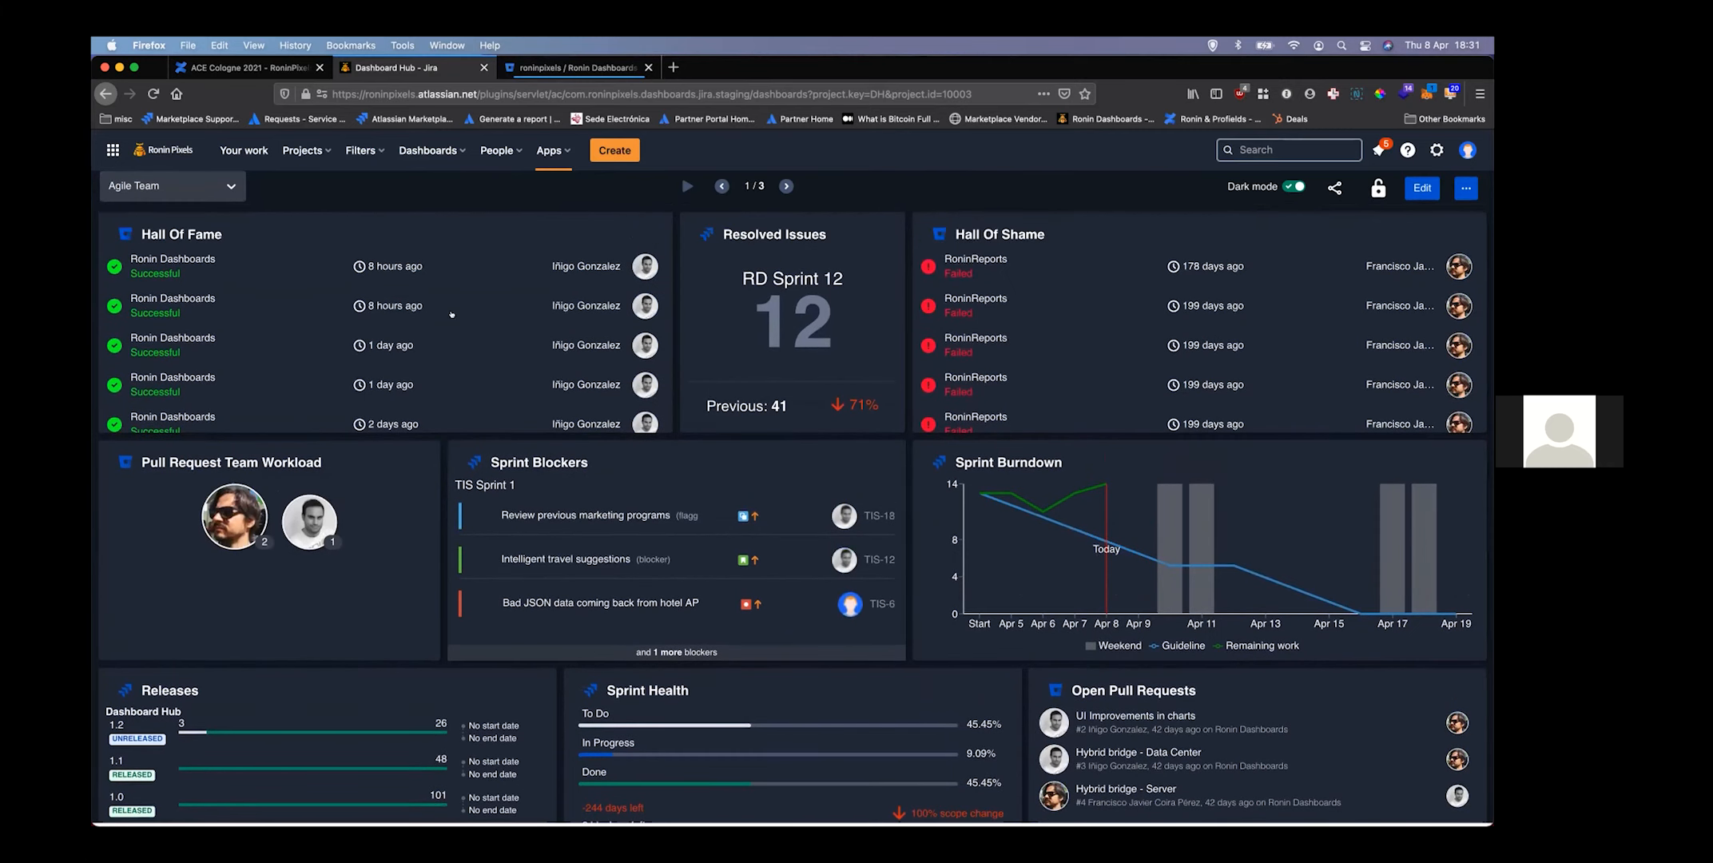
Show the Agile Team dashboard's second page, turn off dark mode, and look through its Pending Tasks and search gadgets
click(785, 184)
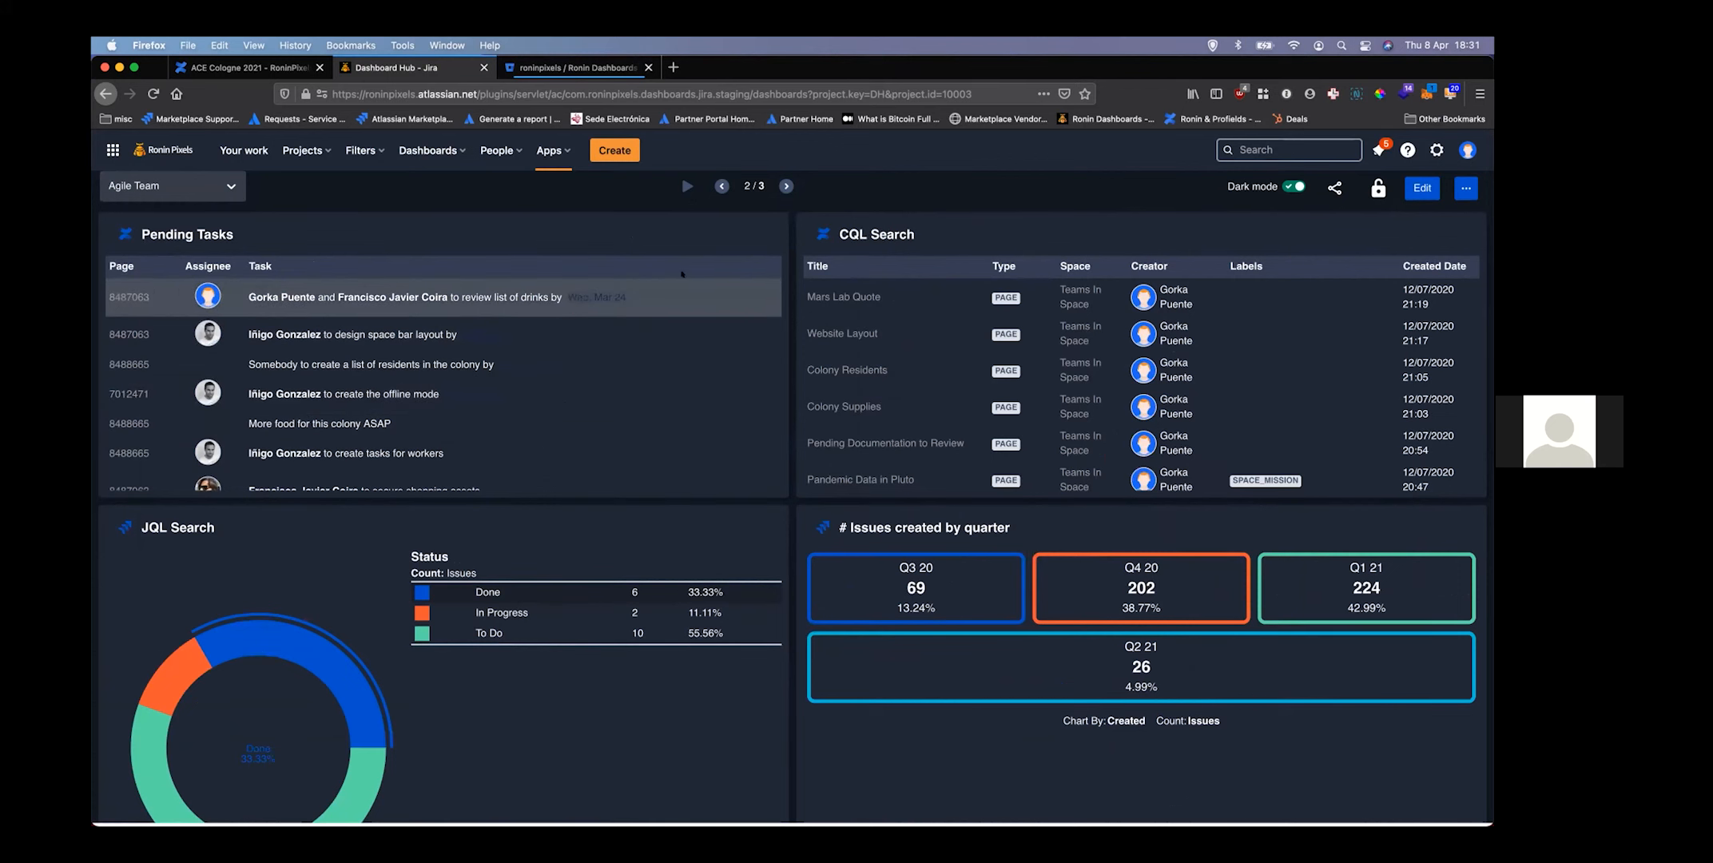
click(1294, 187)
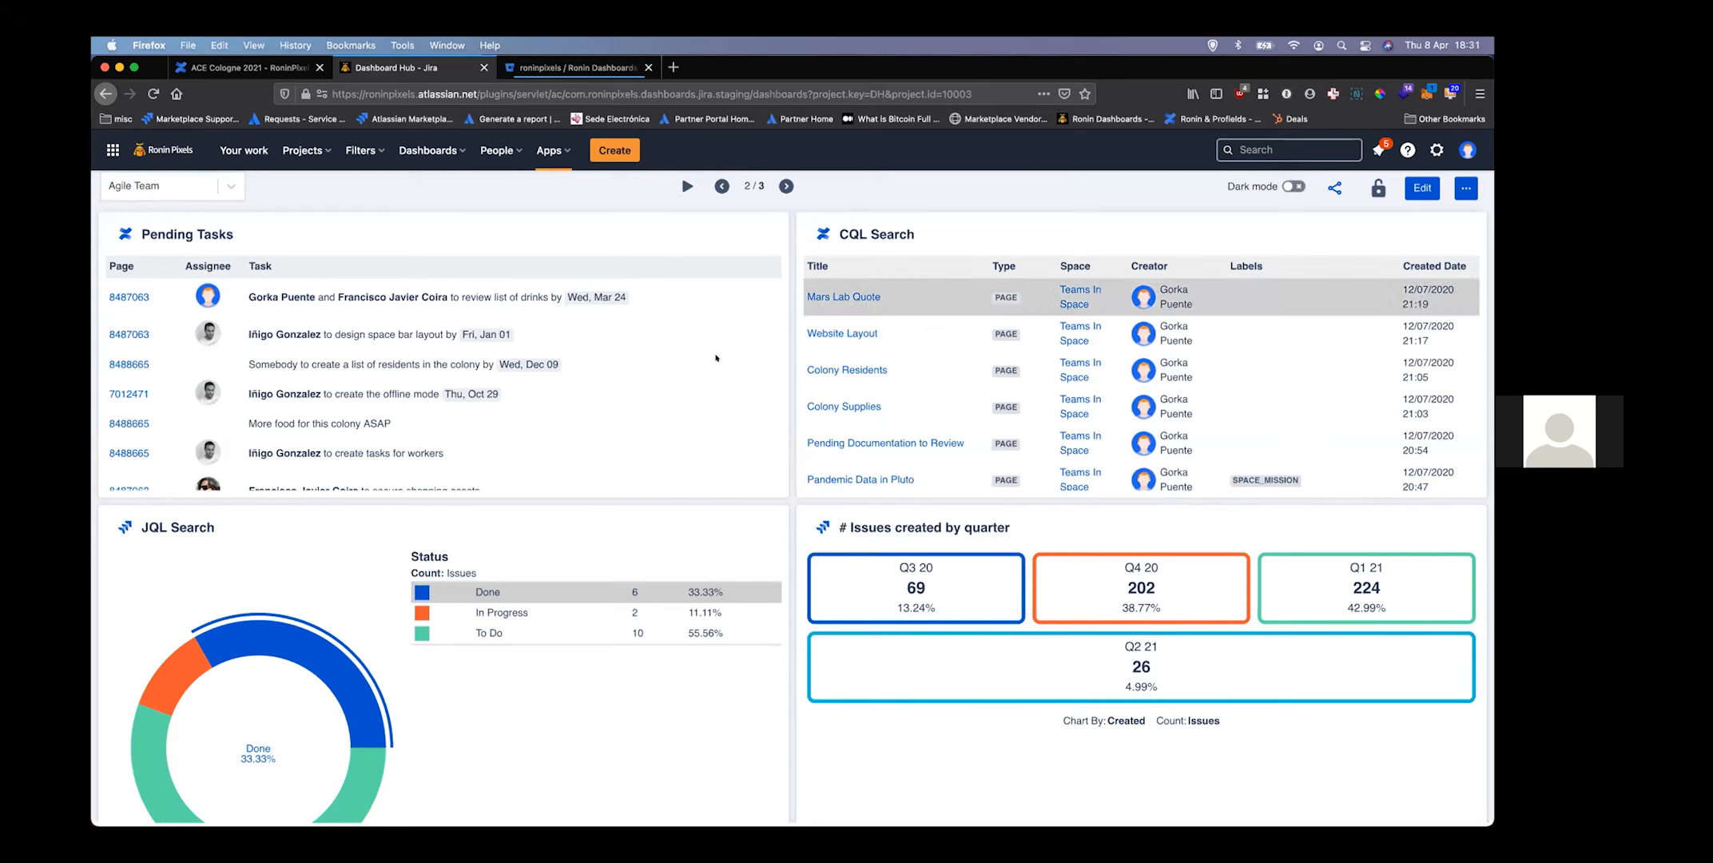
scroll(692, 443, down, 4)
scroll(691, 443, up, 4)
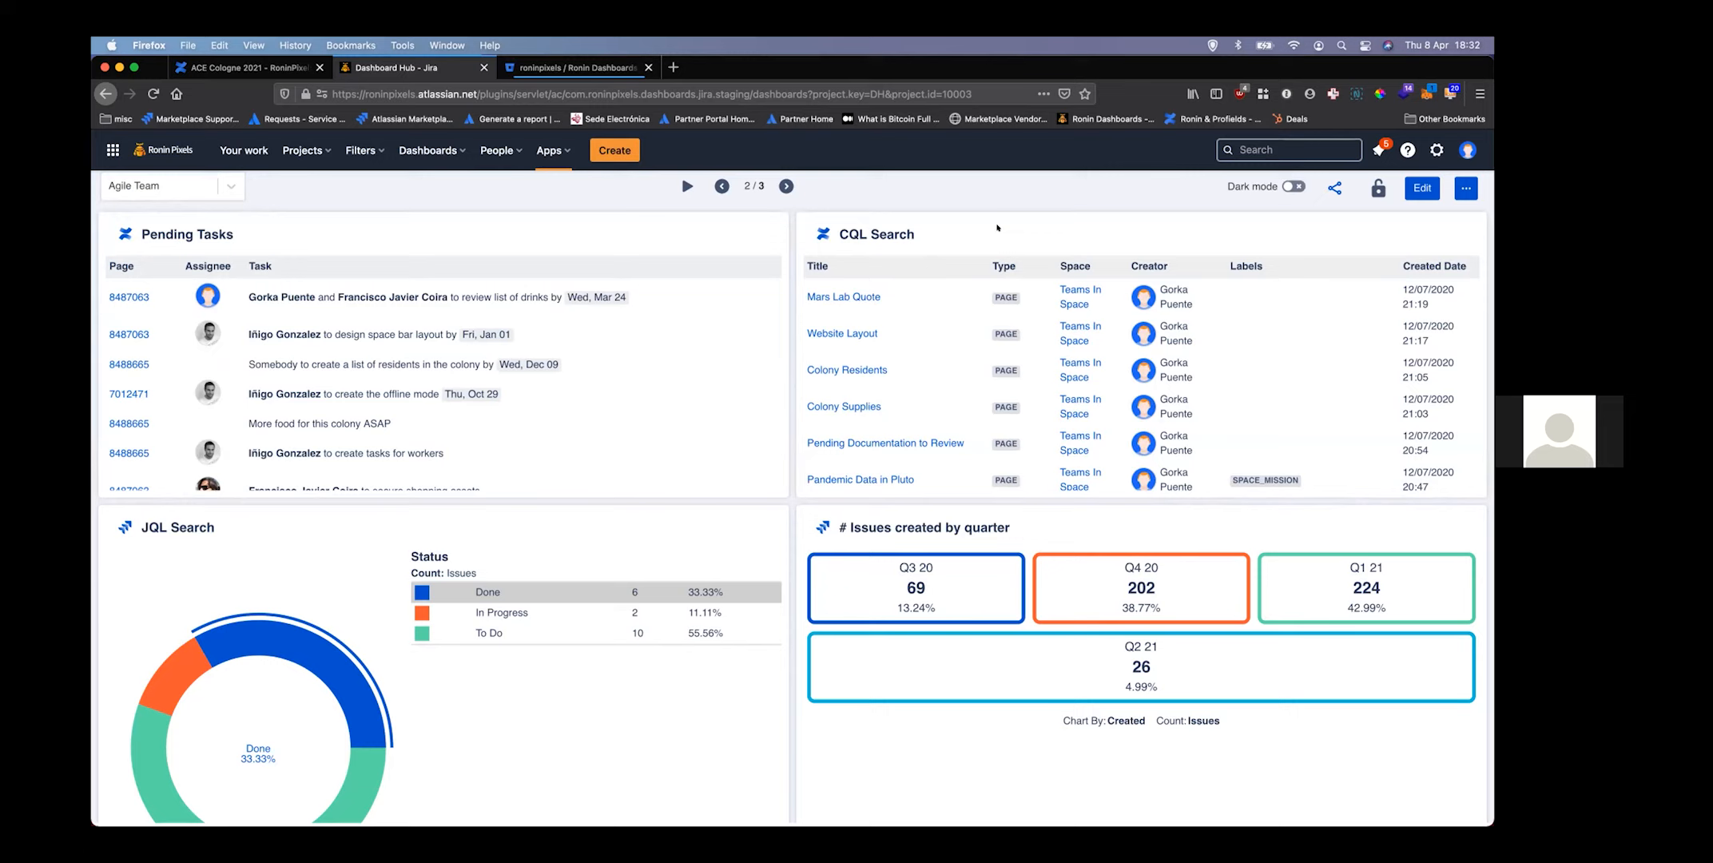
scroll(631, 407, down, 1)
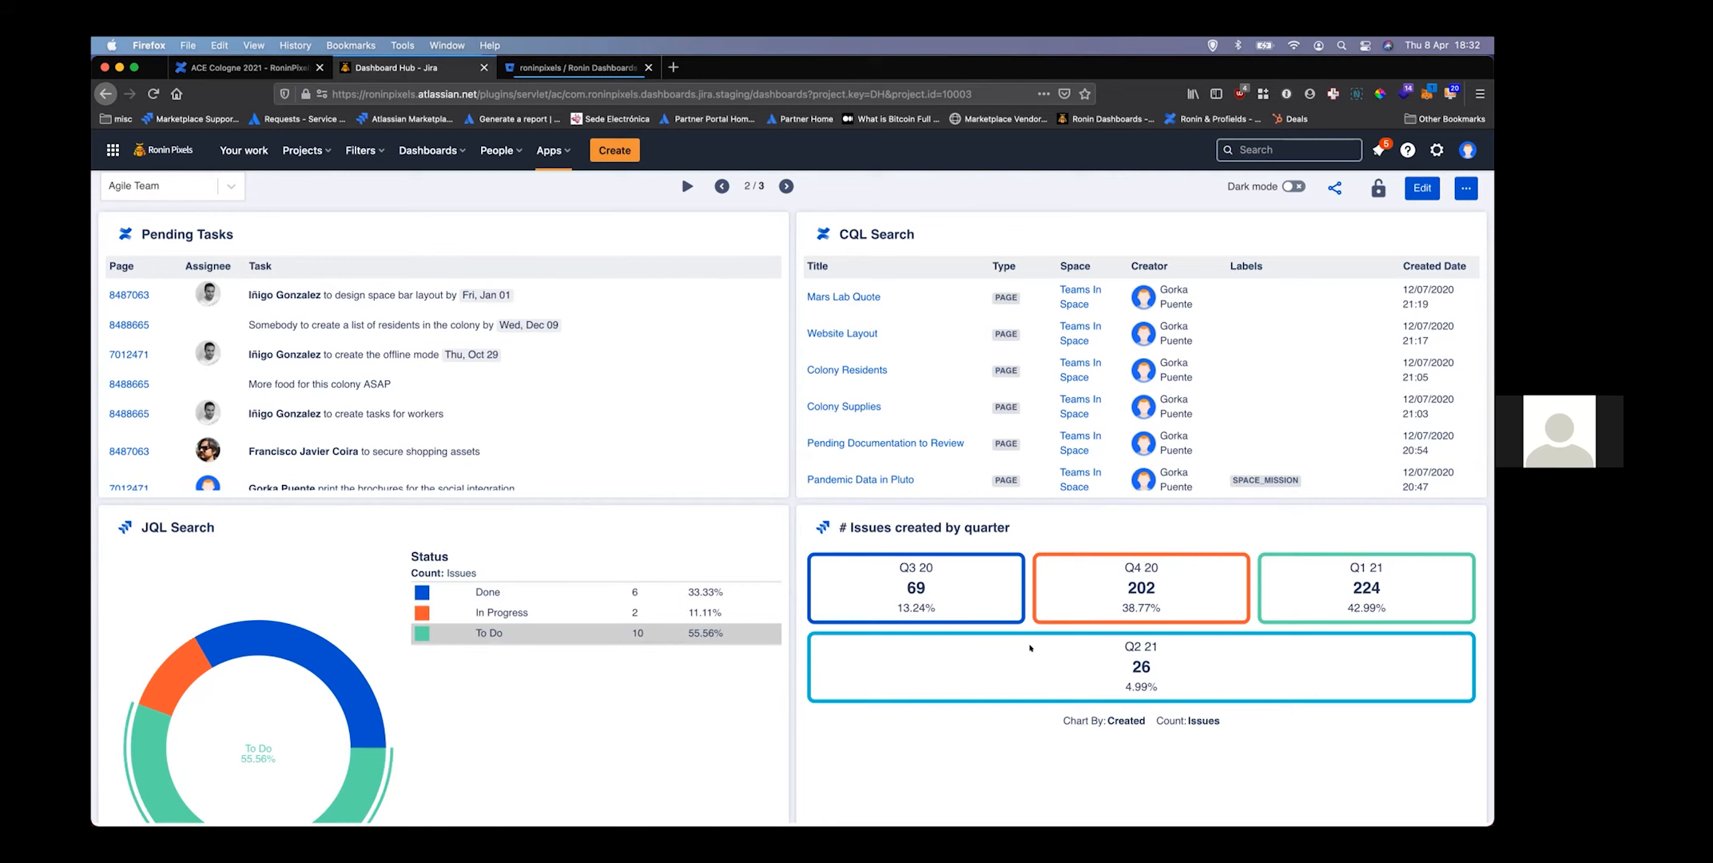
Show the Agile Team dashboard's third page and inspect the Team Polar Bear issues chart by assignee
click(787, 185)
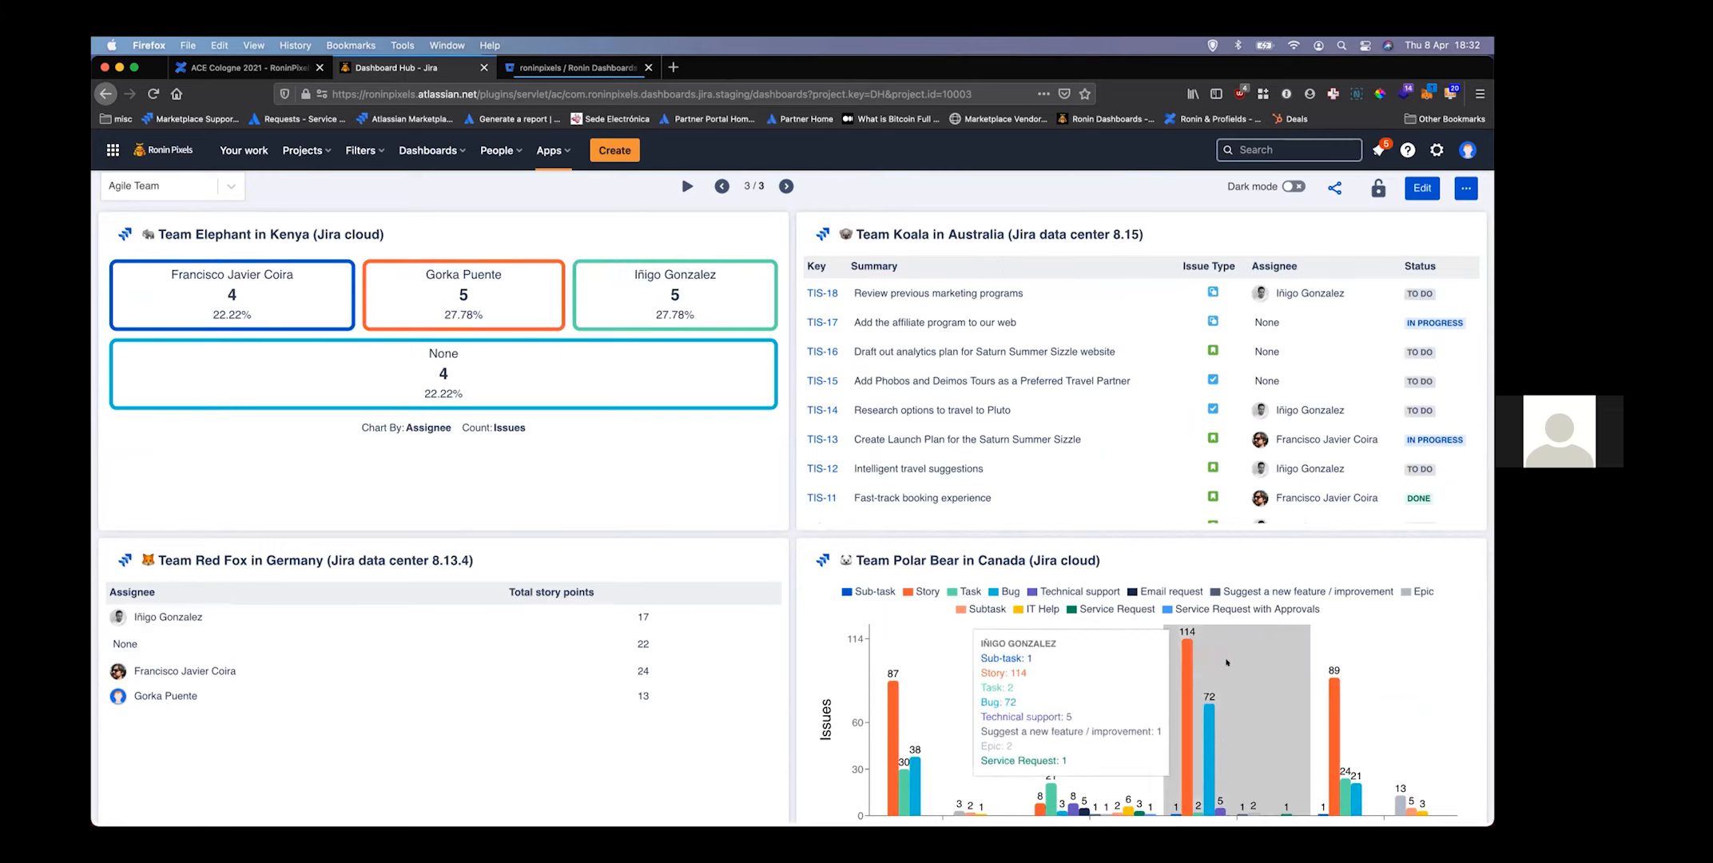
mouse_move(1016, 627)
scroll(1016, 627, down, 1)
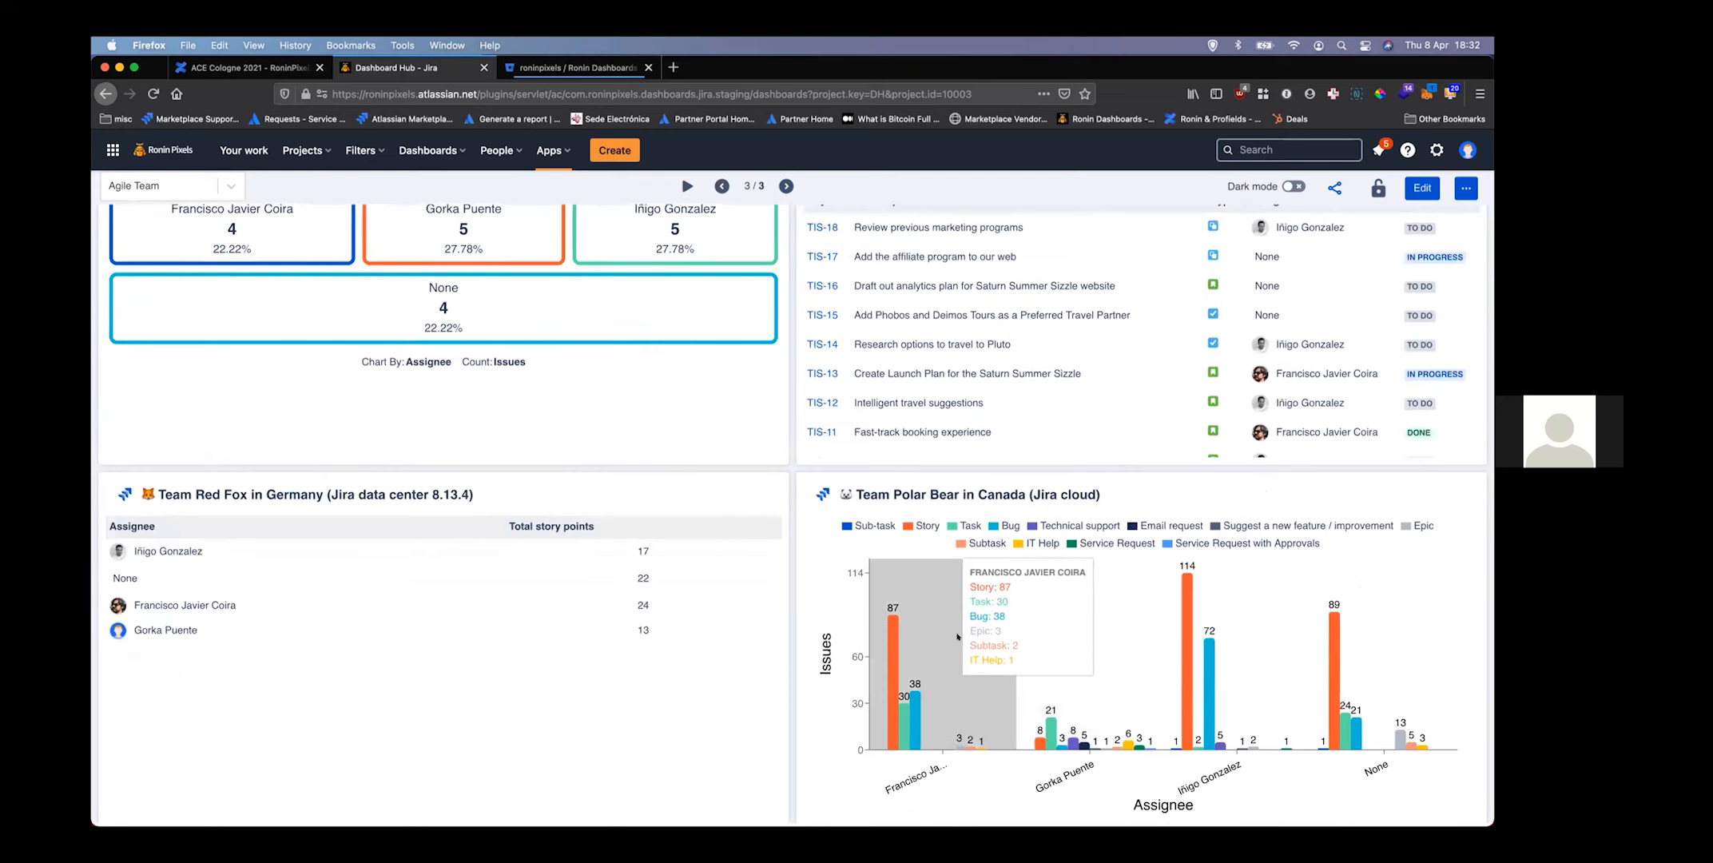
mouse_move(964, 629)
scroll(964, 629, up, 1)
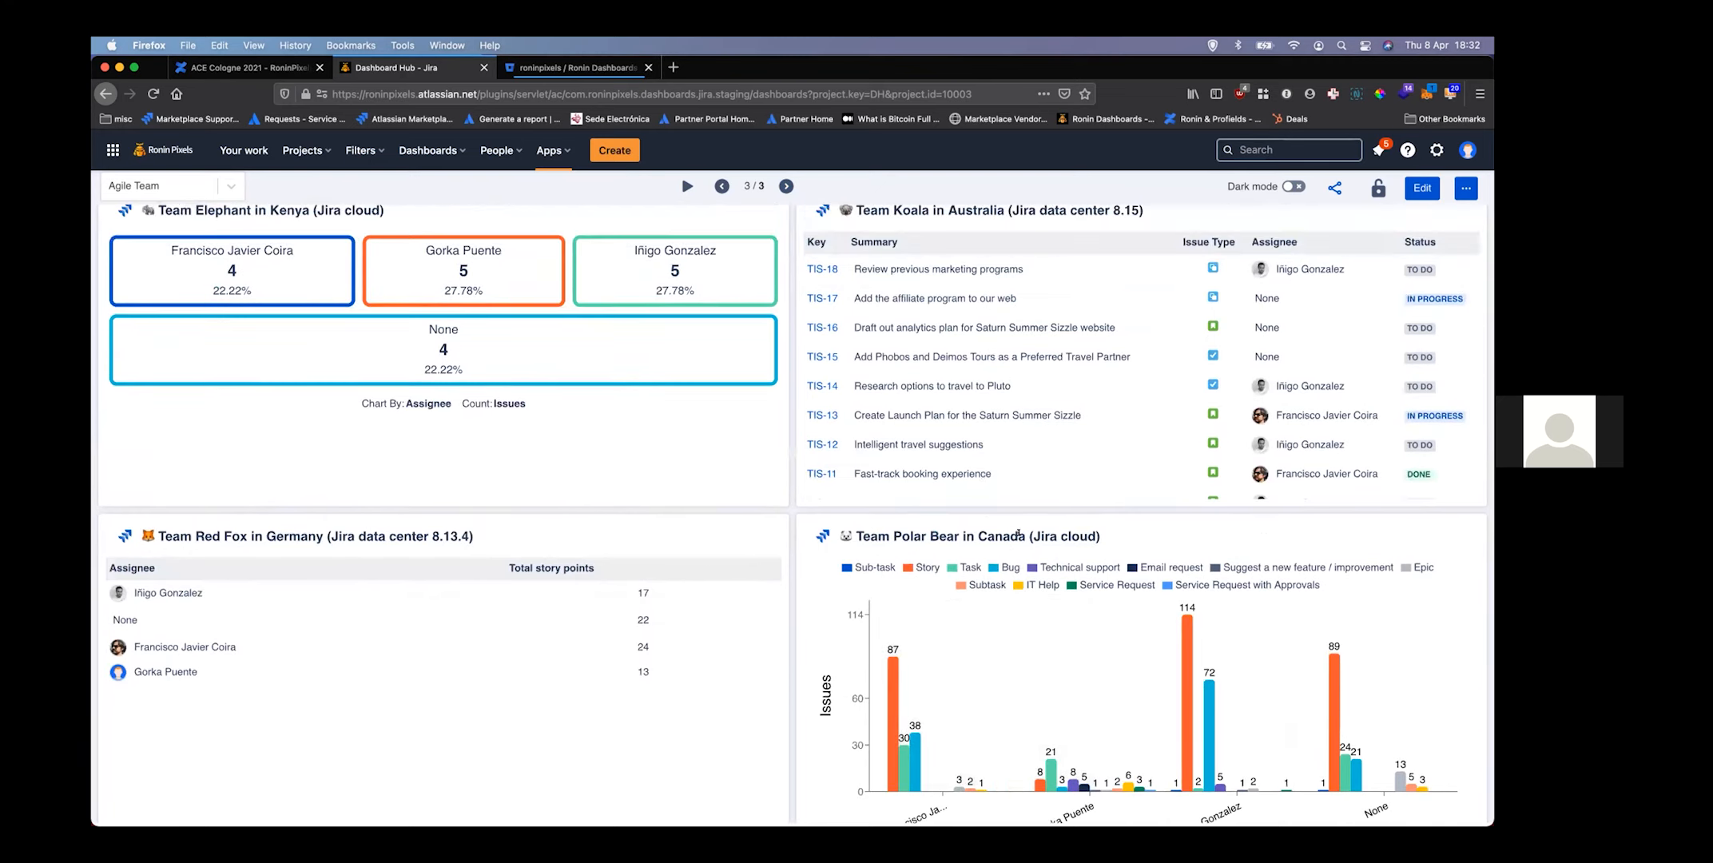
Highlight the Jira cloud and Jira data center labels in the team gadget titles to compare their source instances
double_click(976, 535)
click(973, 534)
drag(1098, 535, 1031, 535)
scroll(1126, 236, up, 1)
drag(1141, 230, 1009, 230)
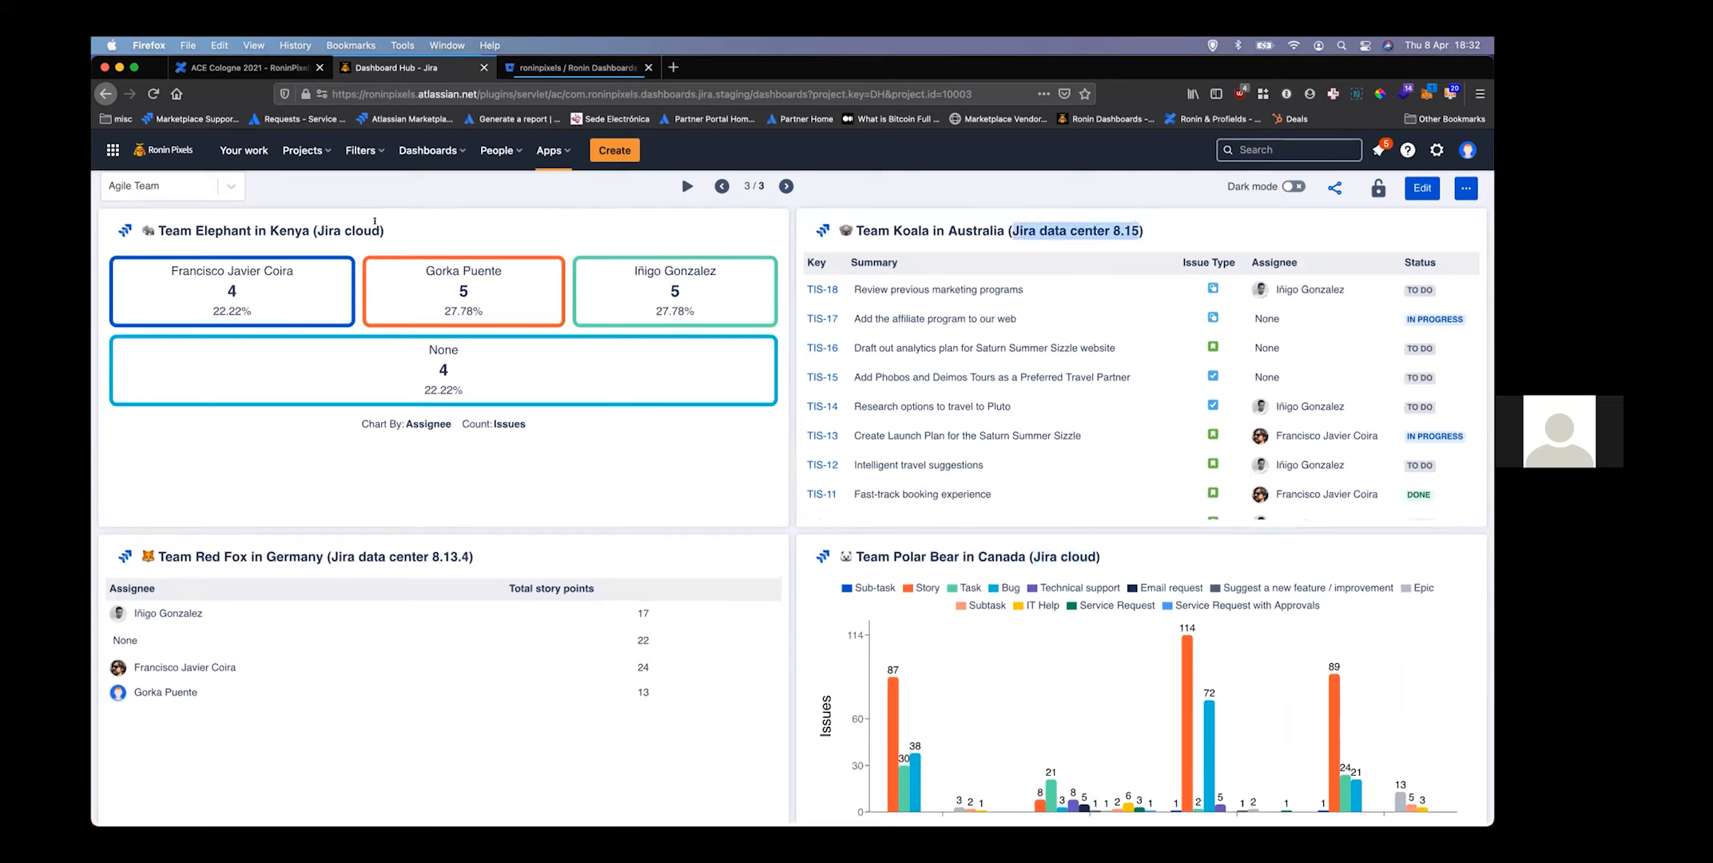
drag(381, 230, 318, 230)
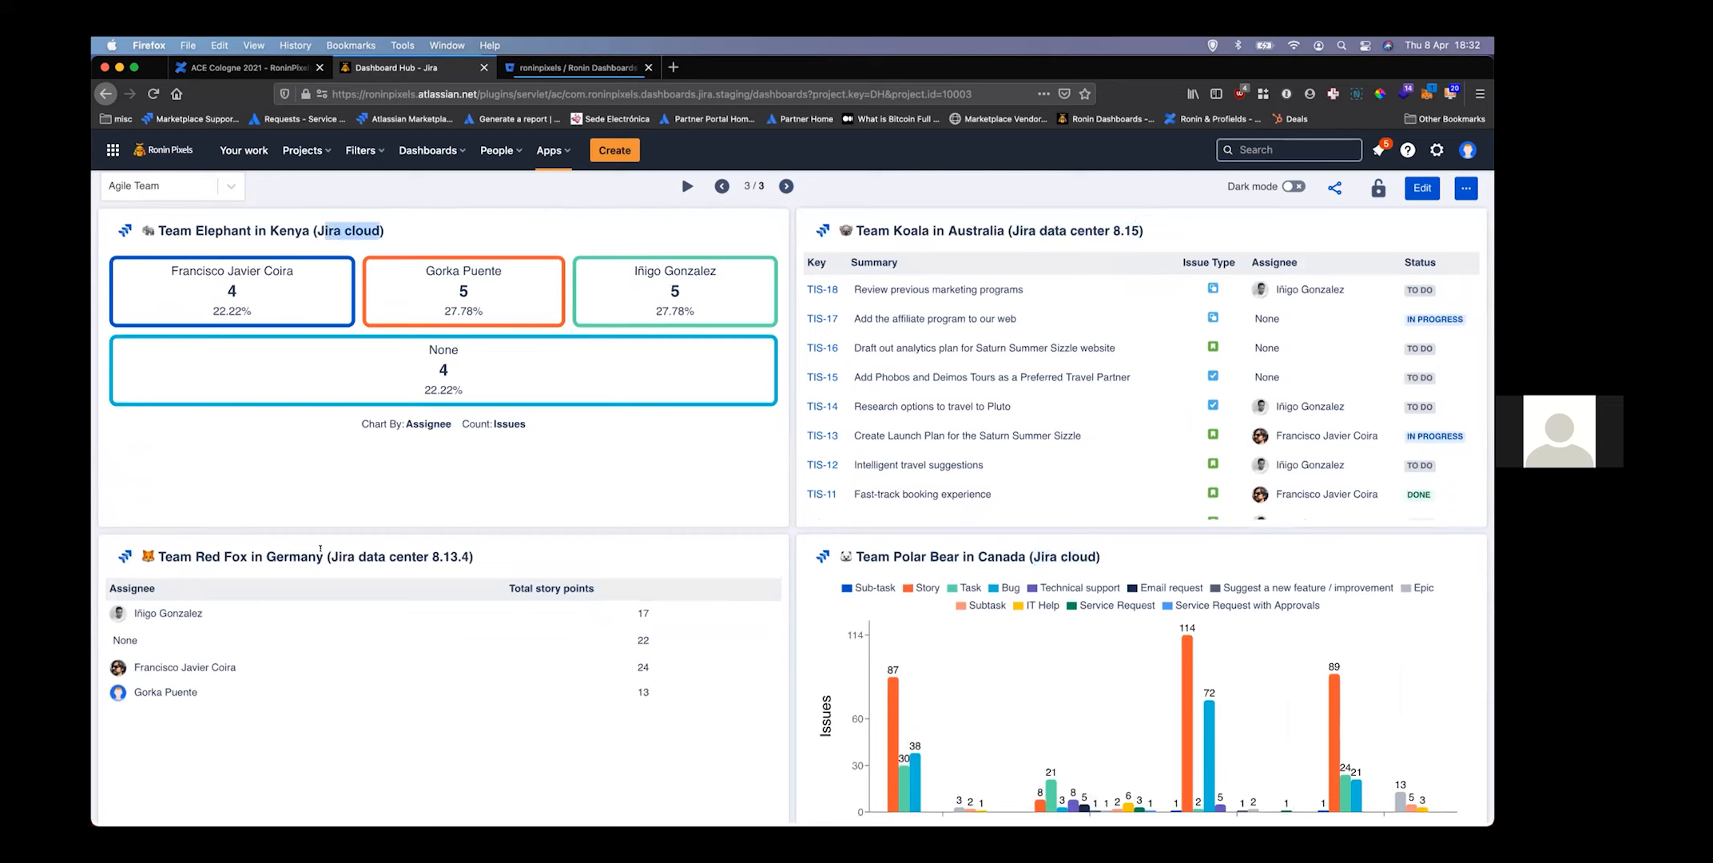
drag(327, 550, 431, 547)
drag(468, 547, 468, 546)
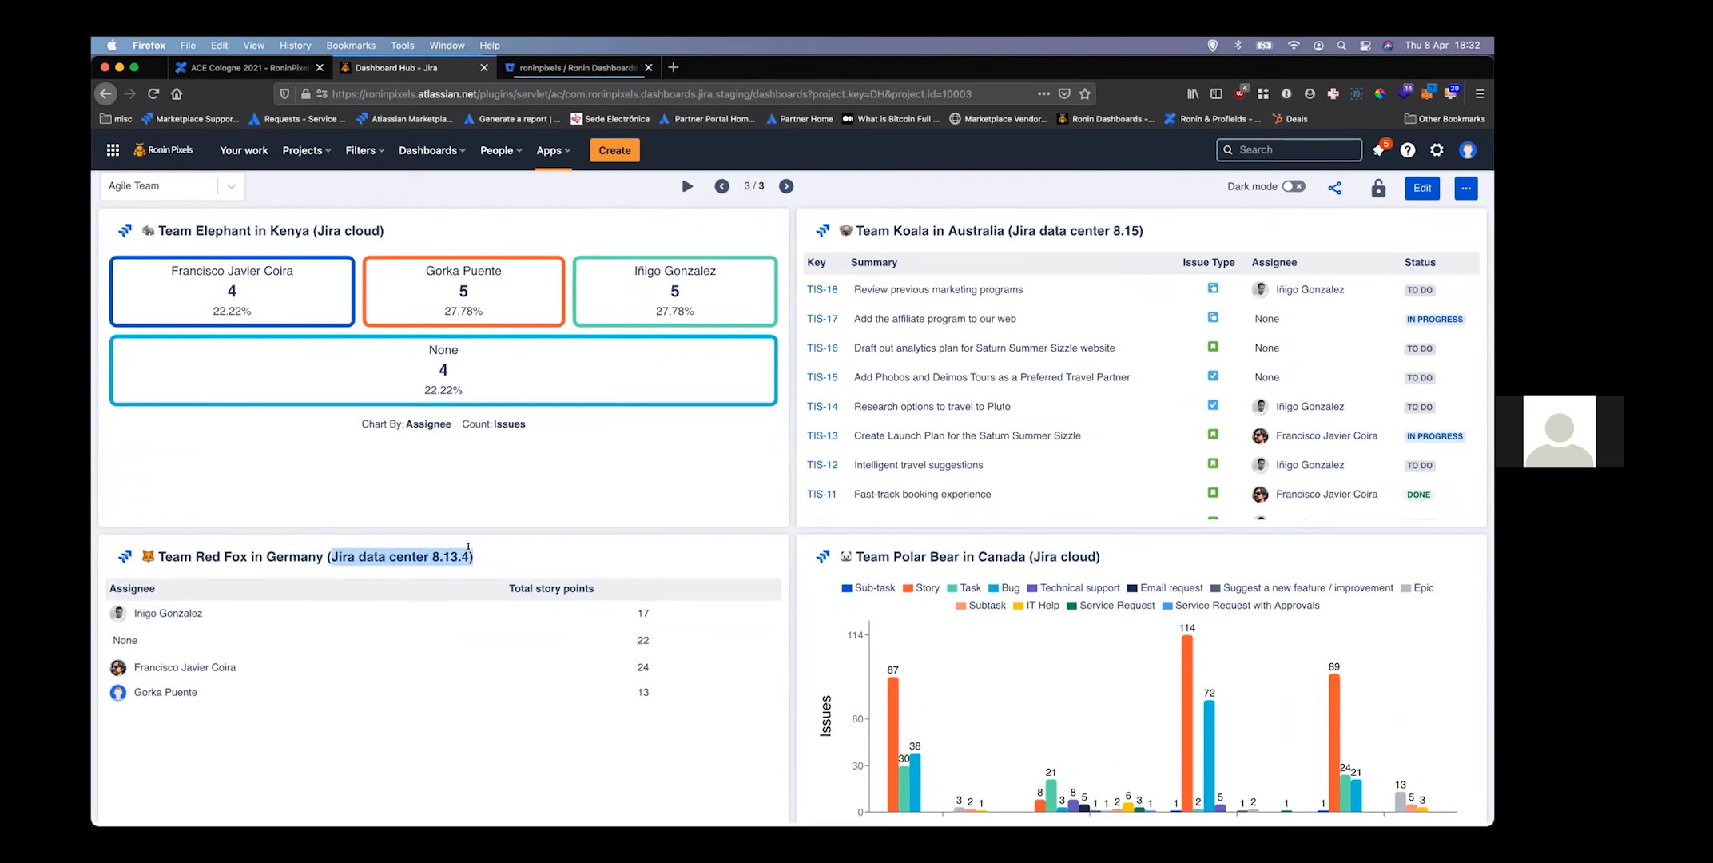
click(469, 546)
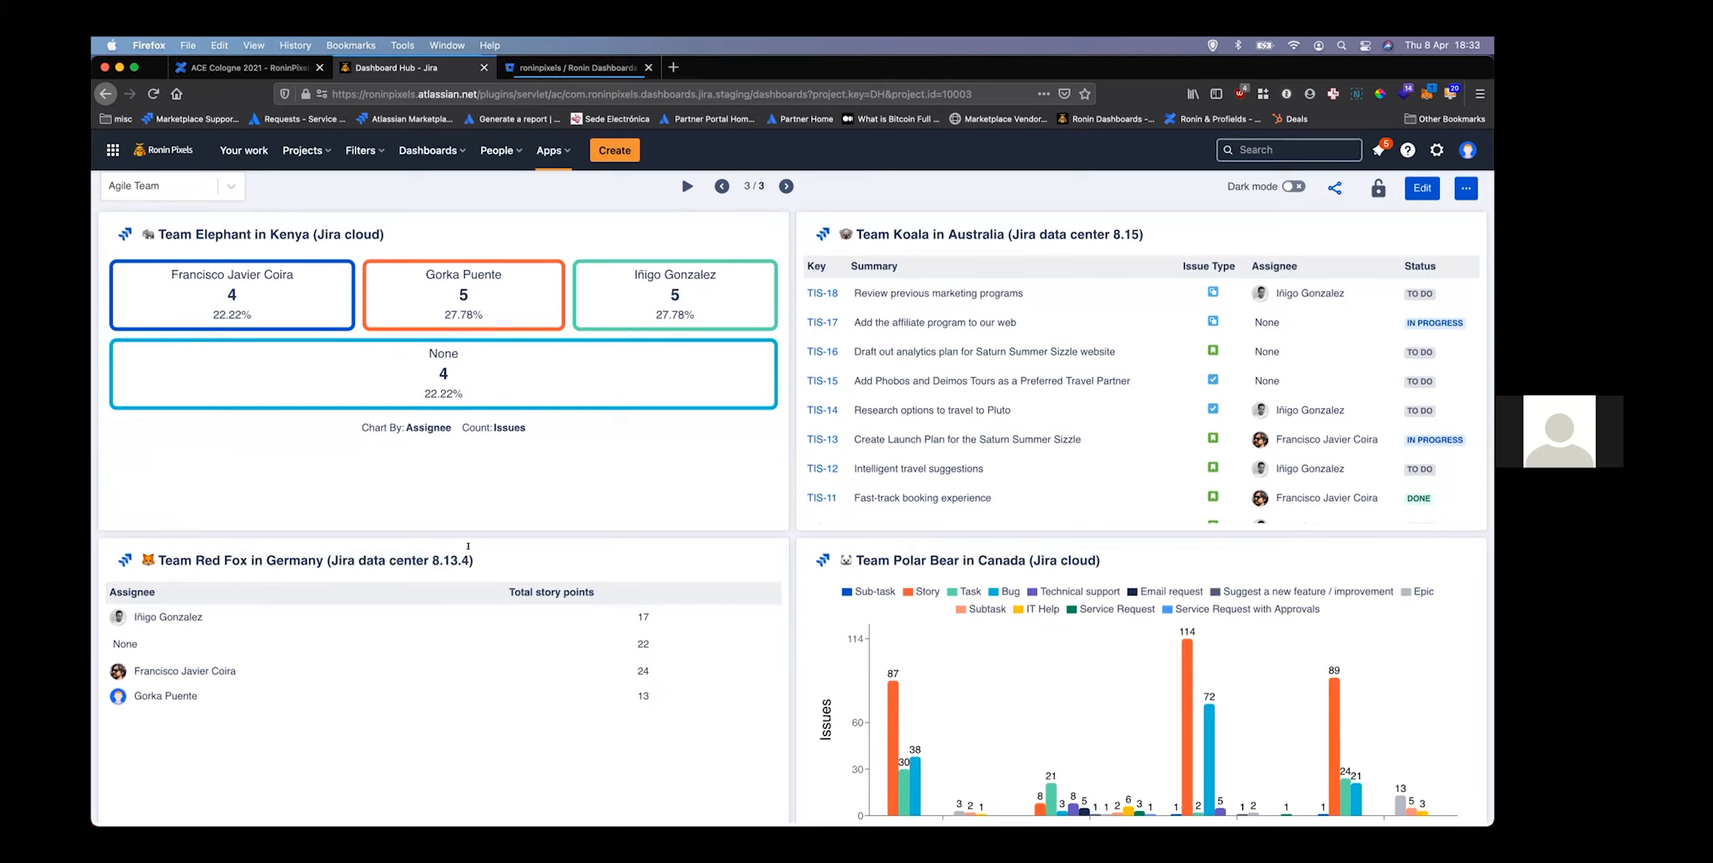
Switch to the DevOps Team dashboard and view its Bitbucket and Statuspage gadgets and the Opsgenie gadgets on its second page
click(160, 186)
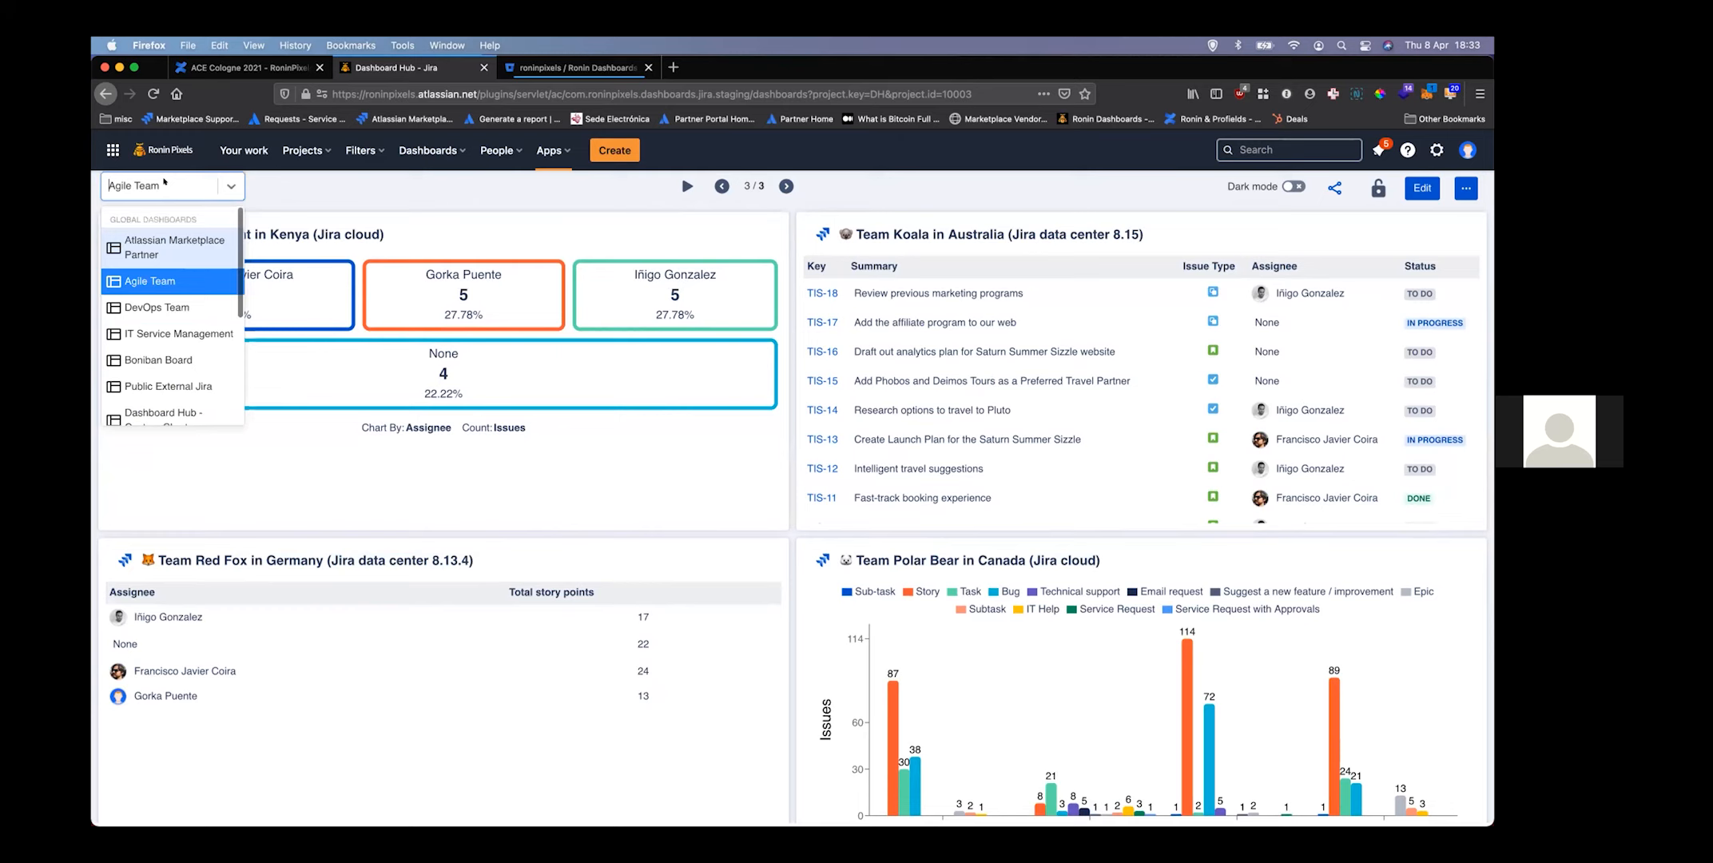
click(145, 308)
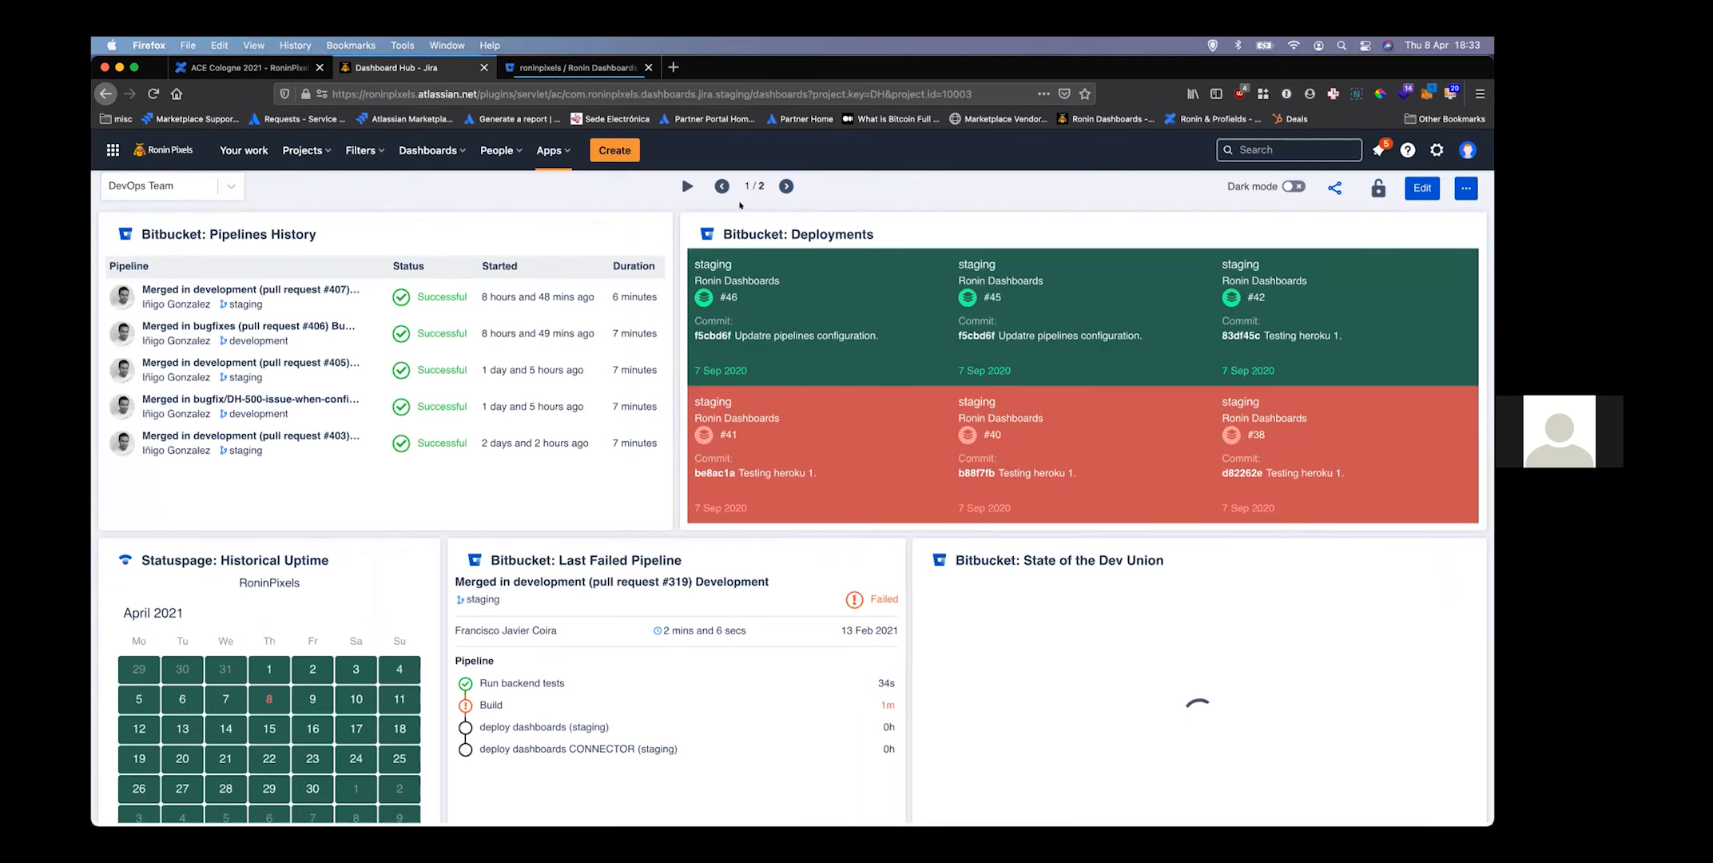
click(786, 177)
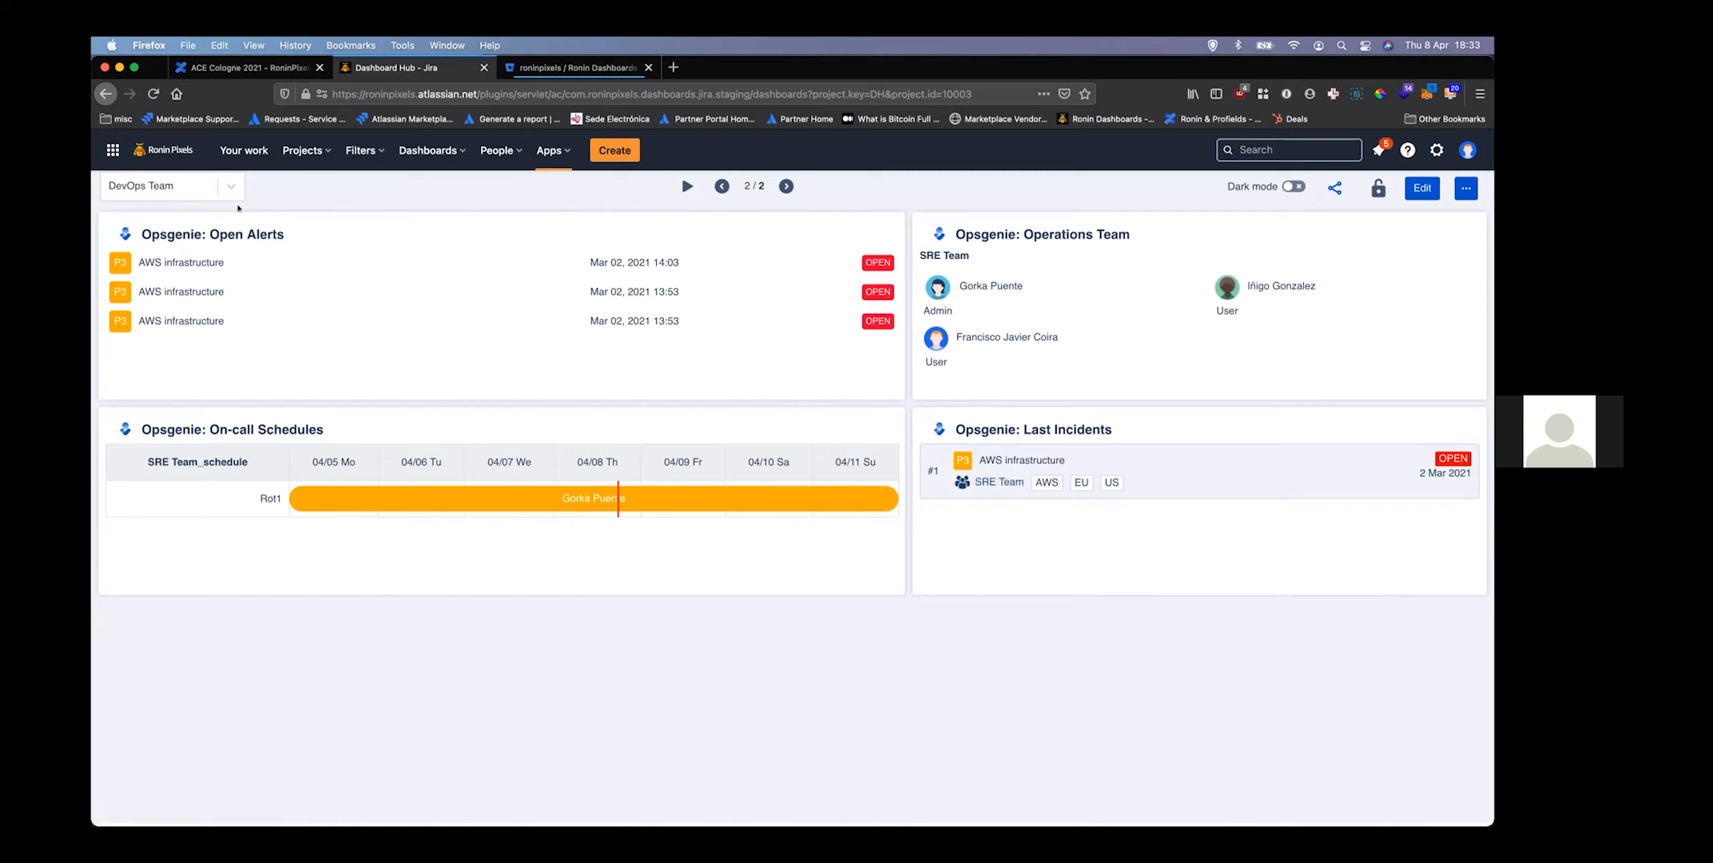
click(213, 184)
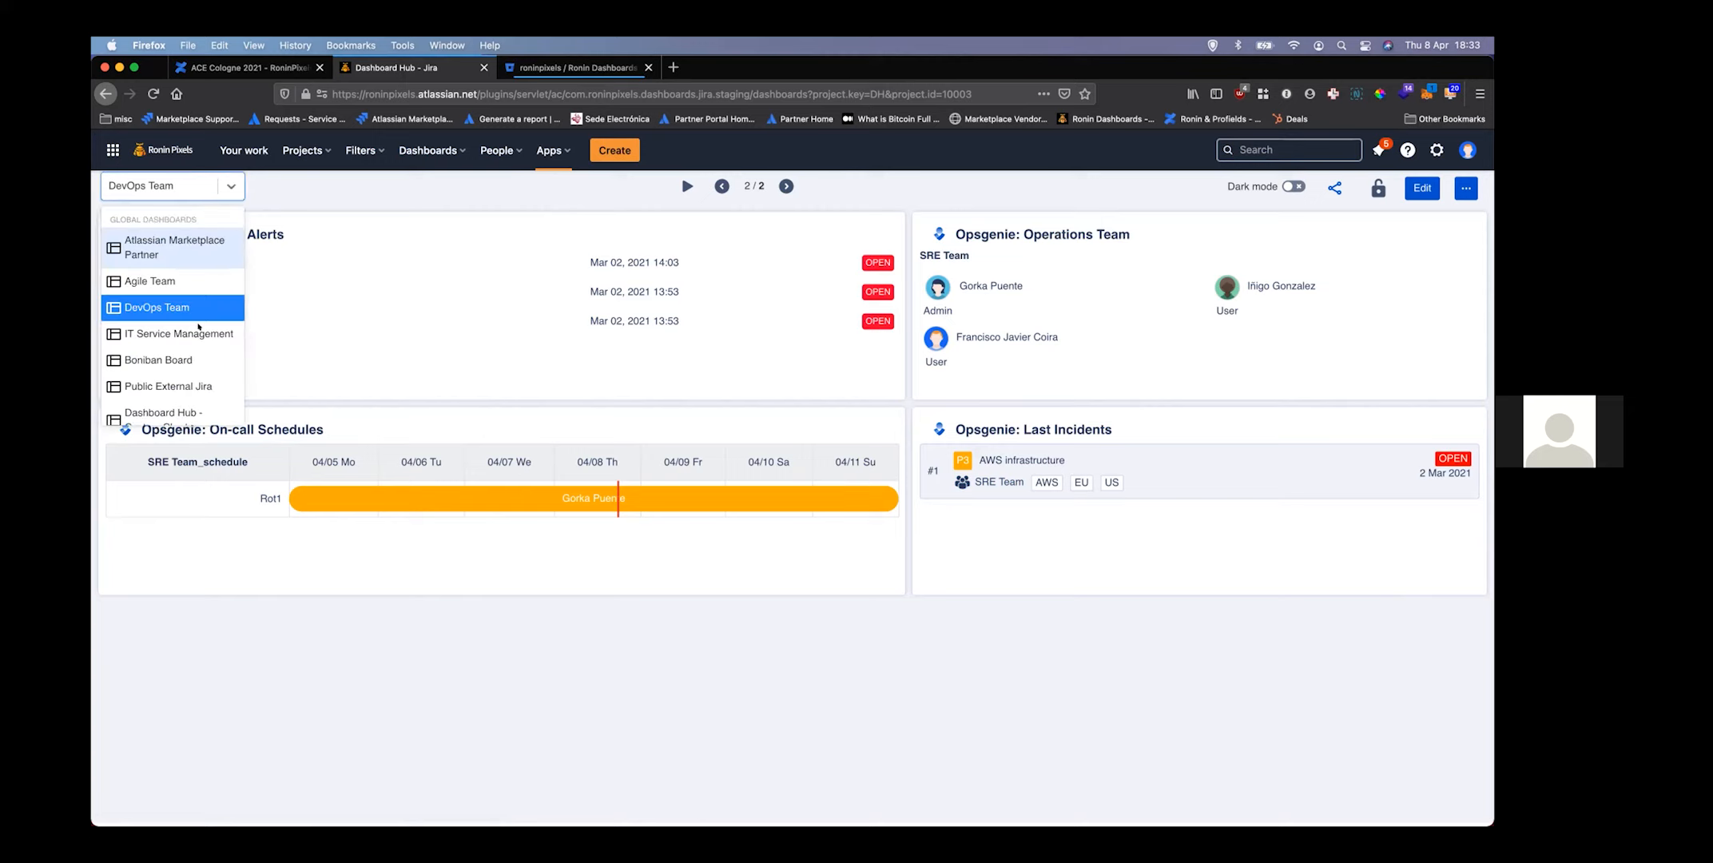
click(499, 194)
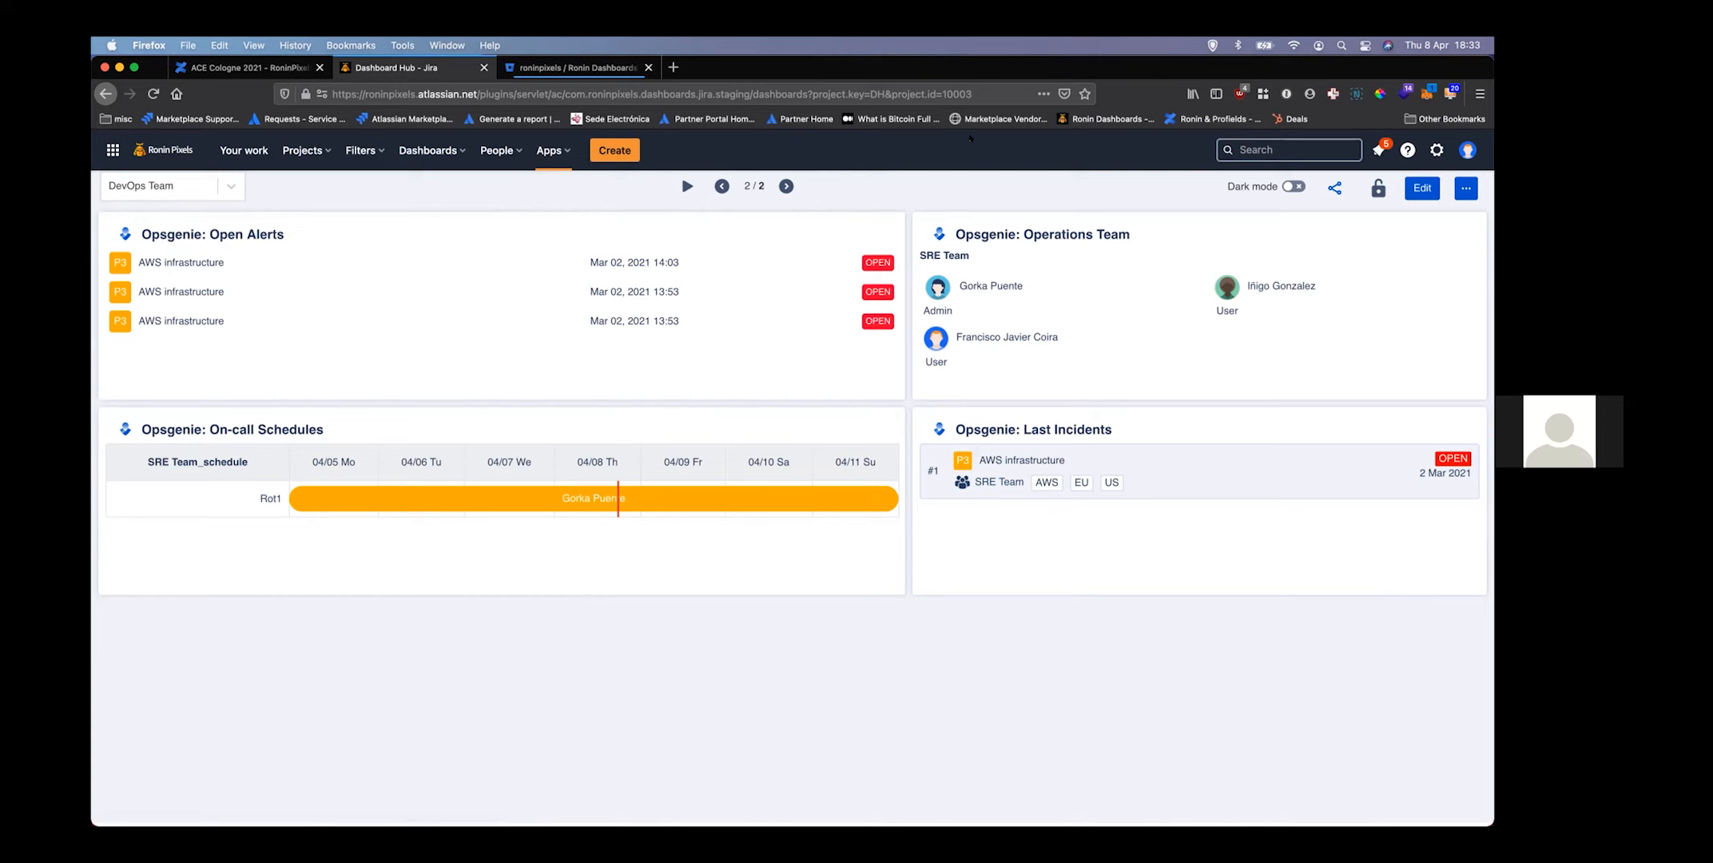
Start editing the DevOps Team dashboard, browse the full gadget catalogue through to IQL Search, and close it without adding a gadget
click(1420, 187)
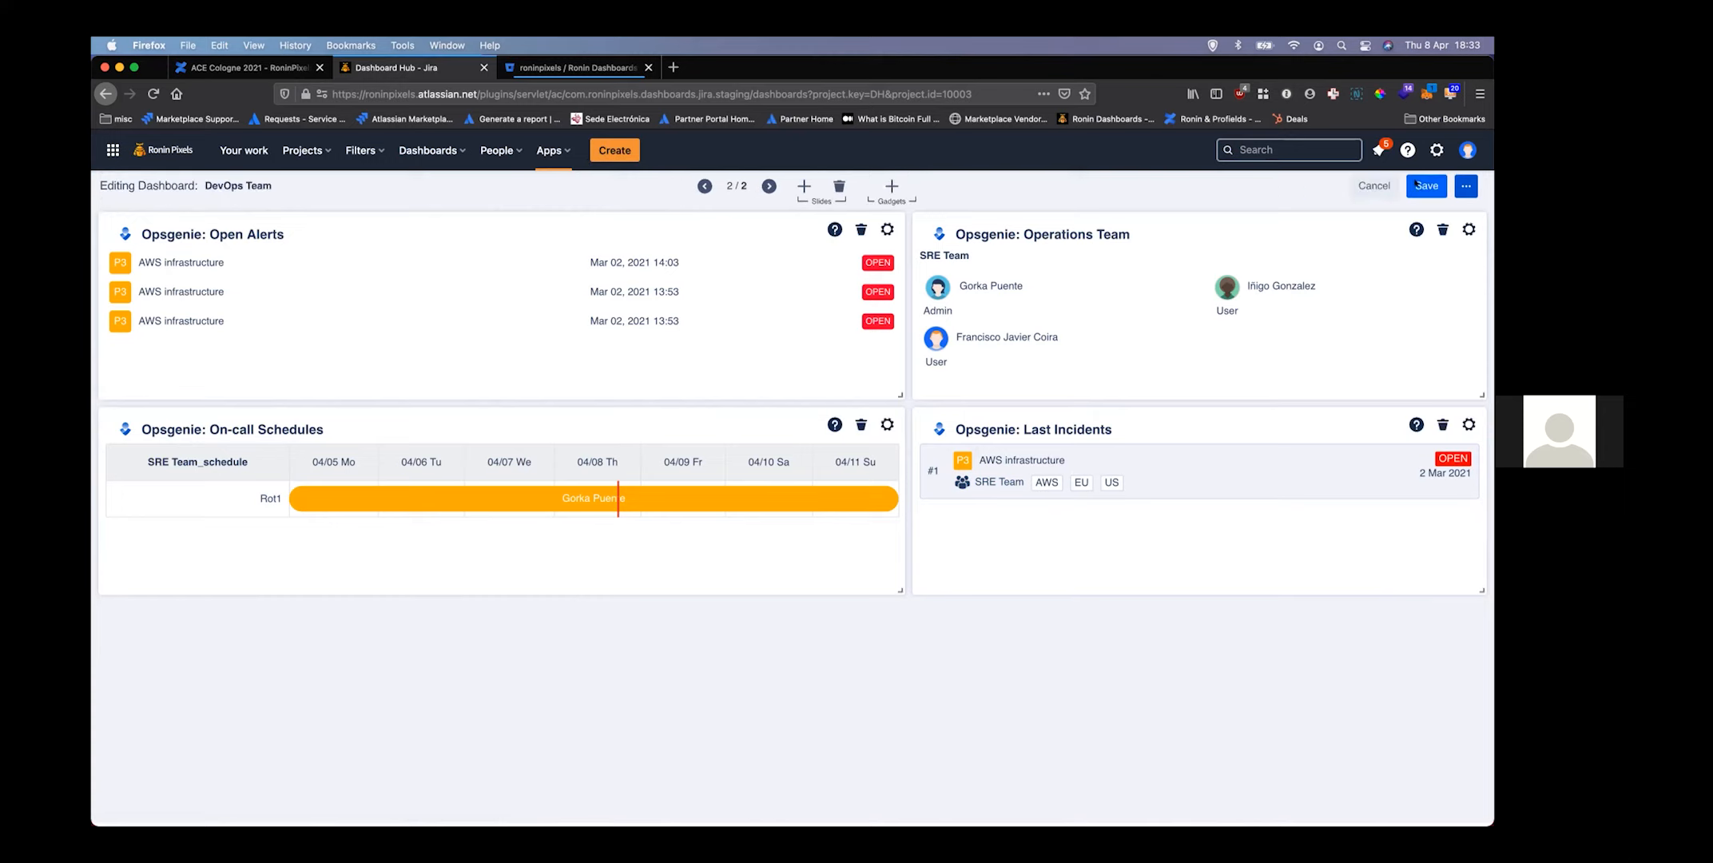
click(884, 184)
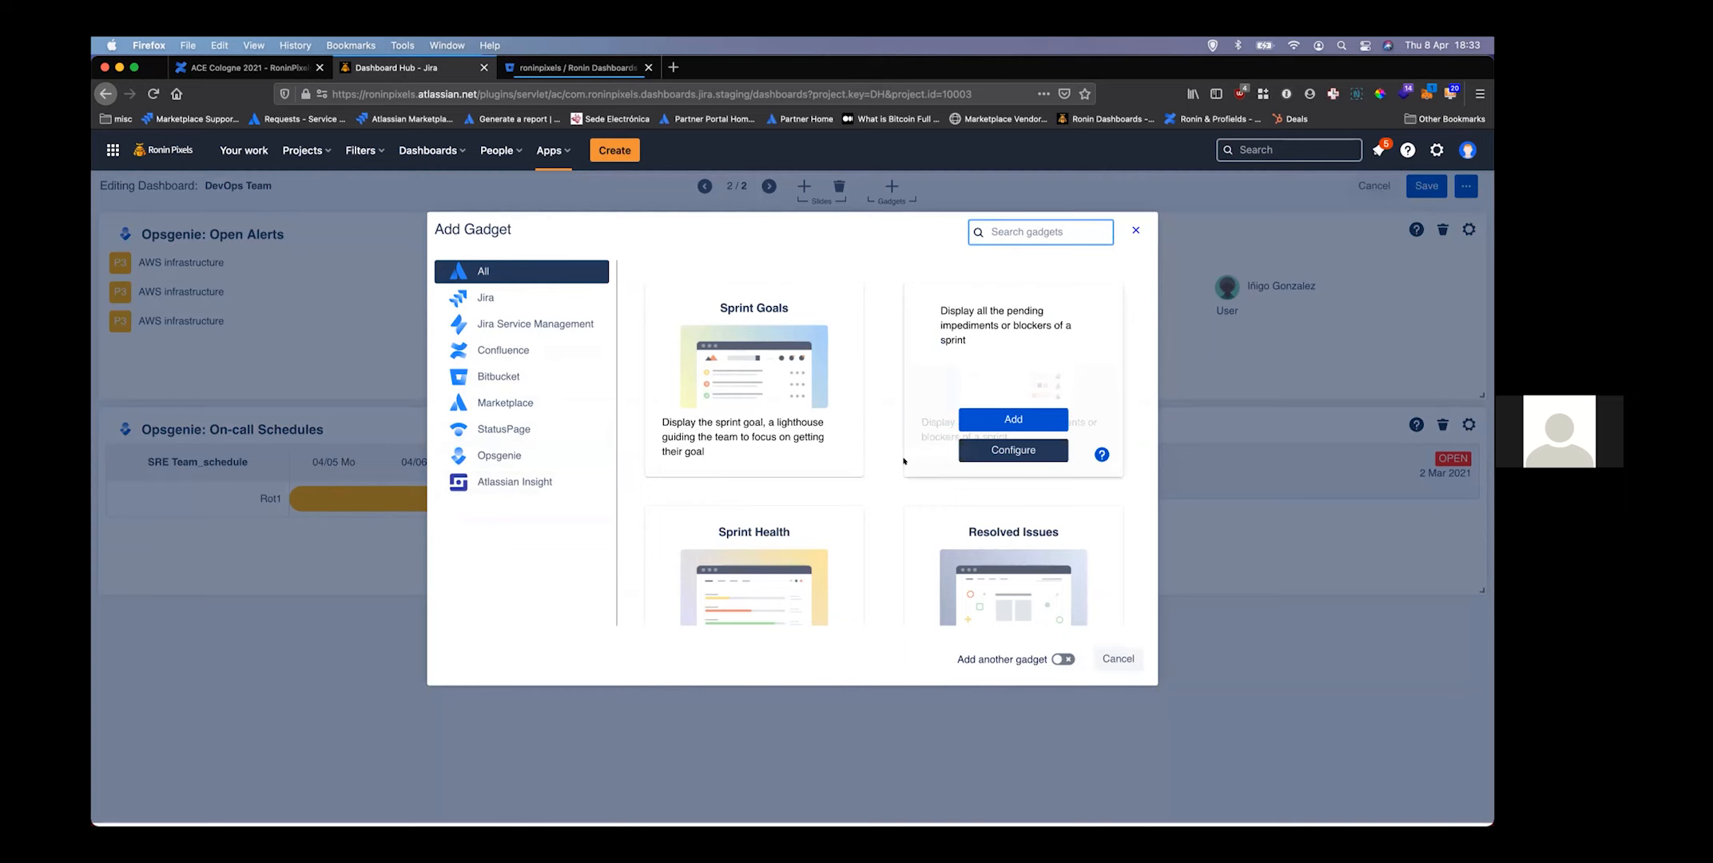
scroll(881, 477, down, 15)
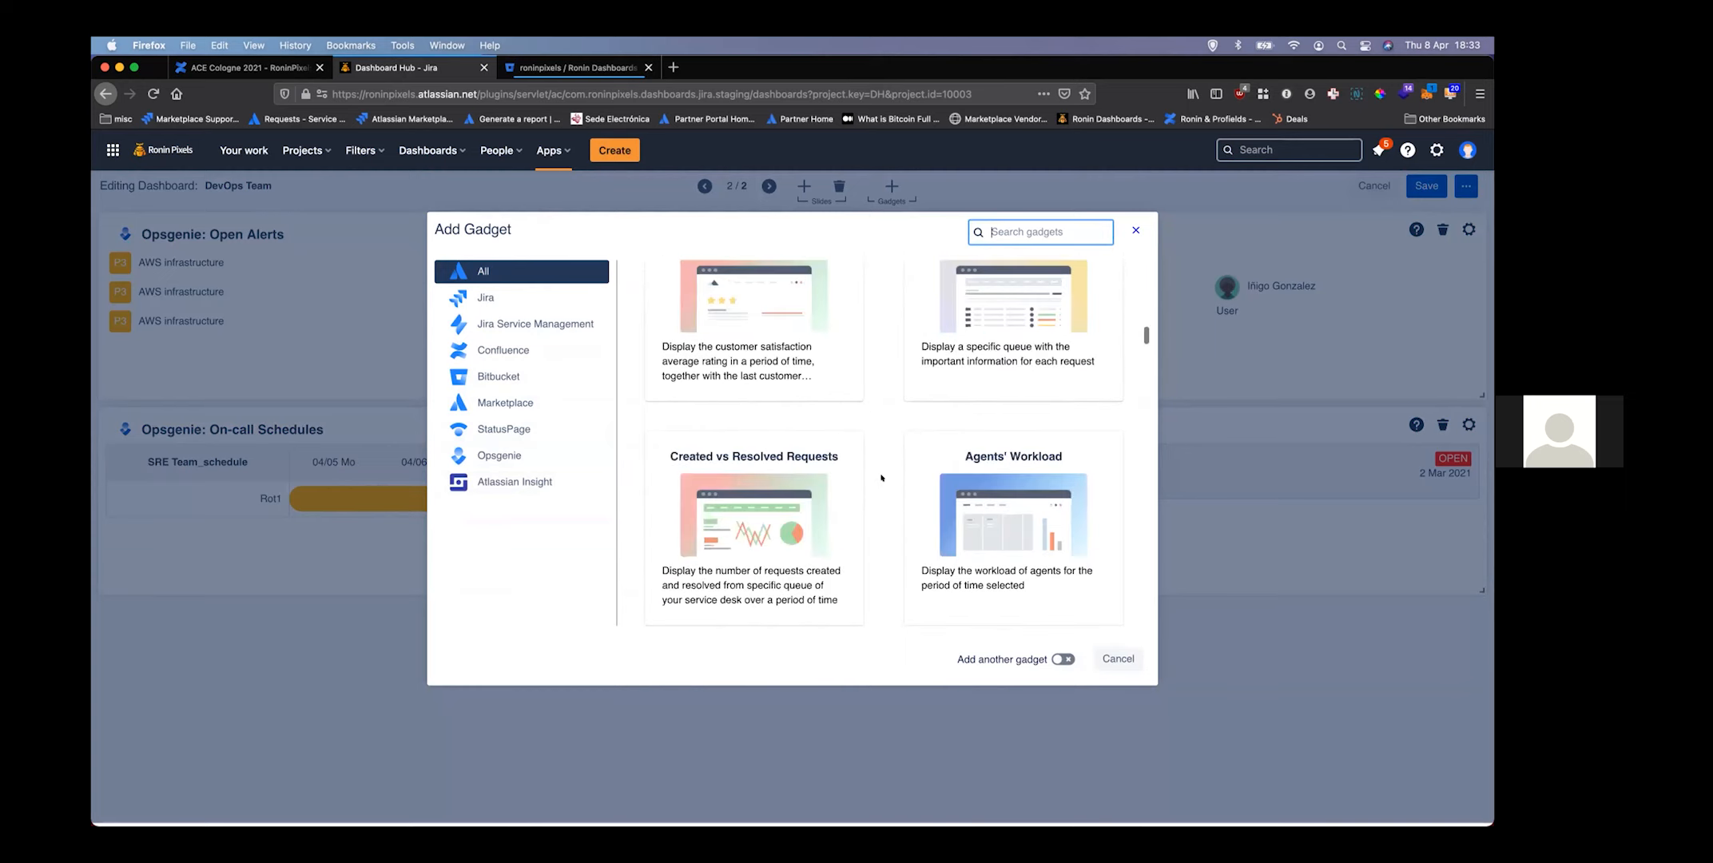
scroll(881, 477, down, 15)
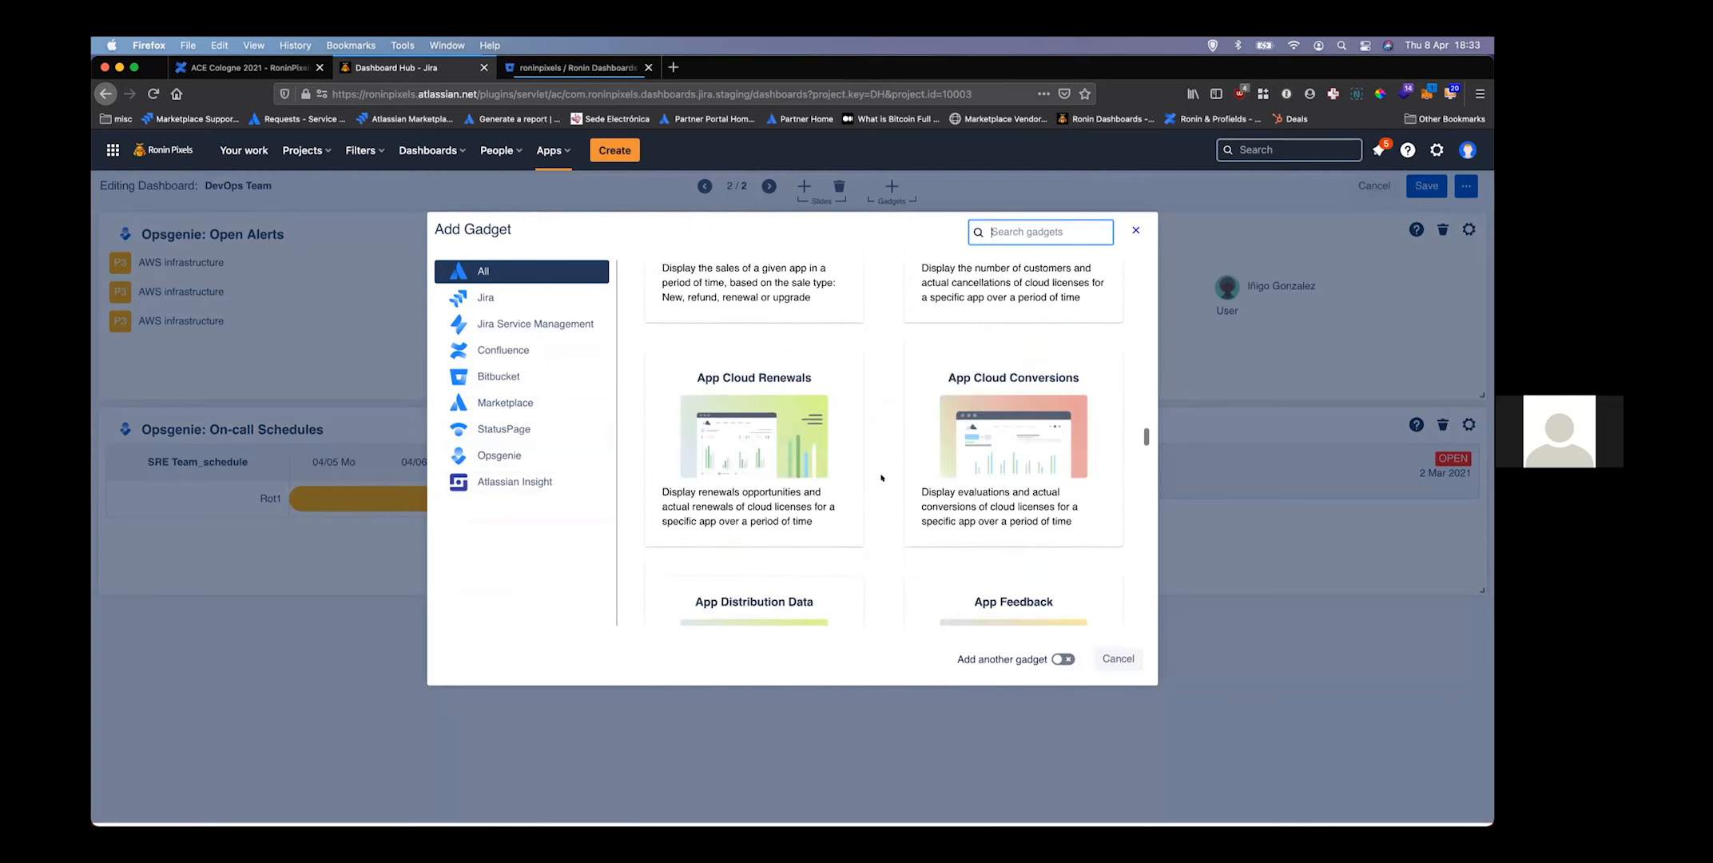
scroll(882, 477, down, 15)
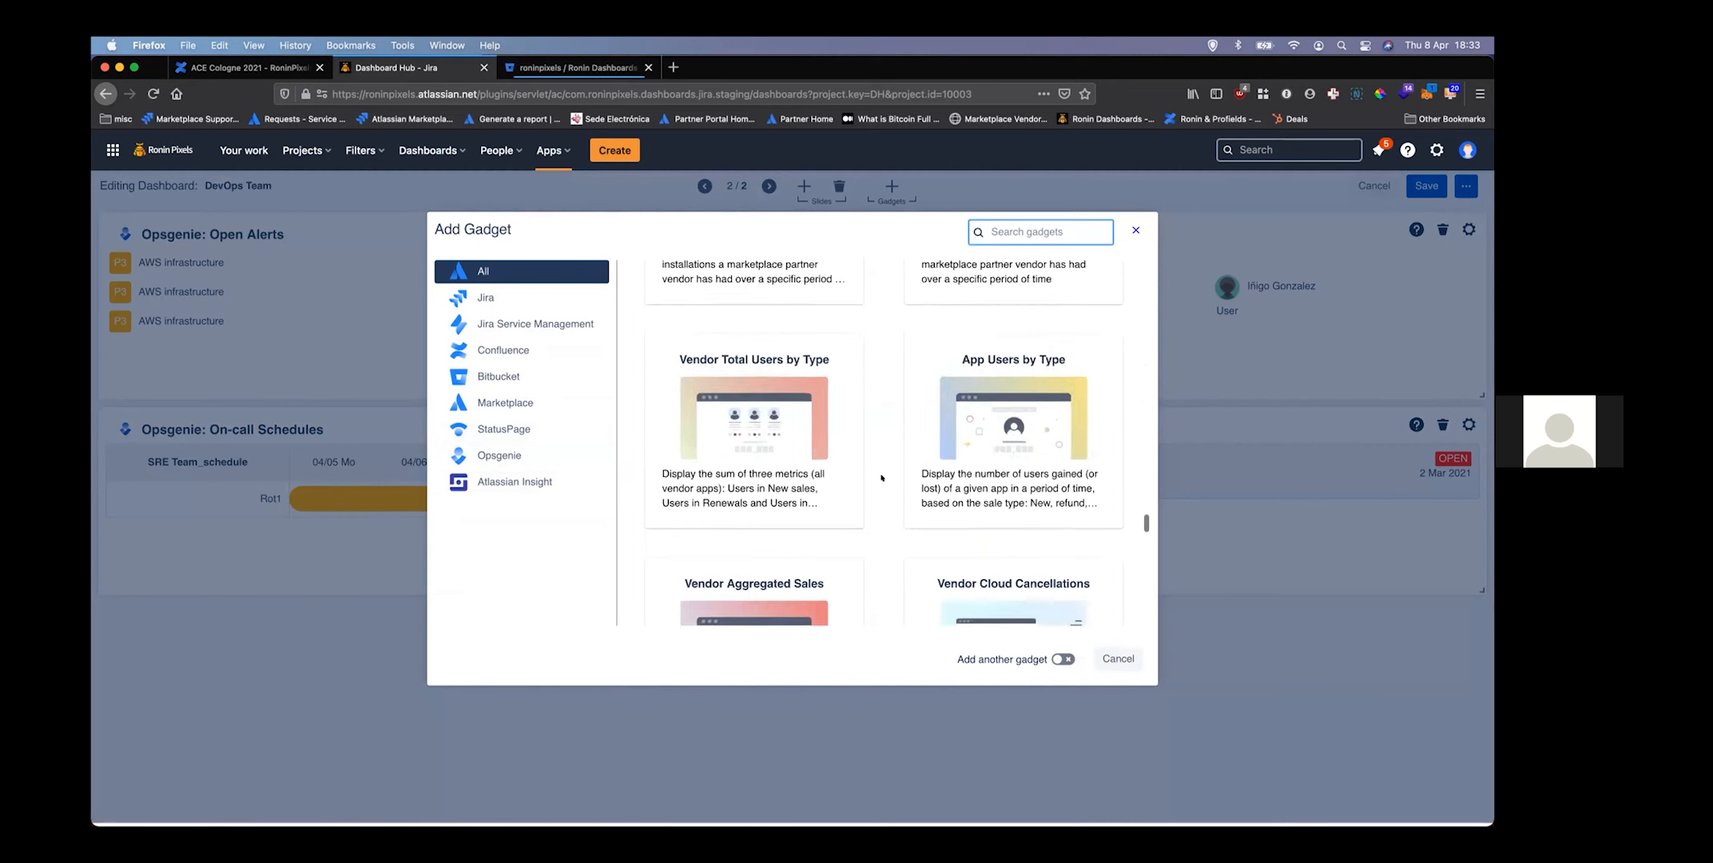
scroll(882, 477, down, 12)
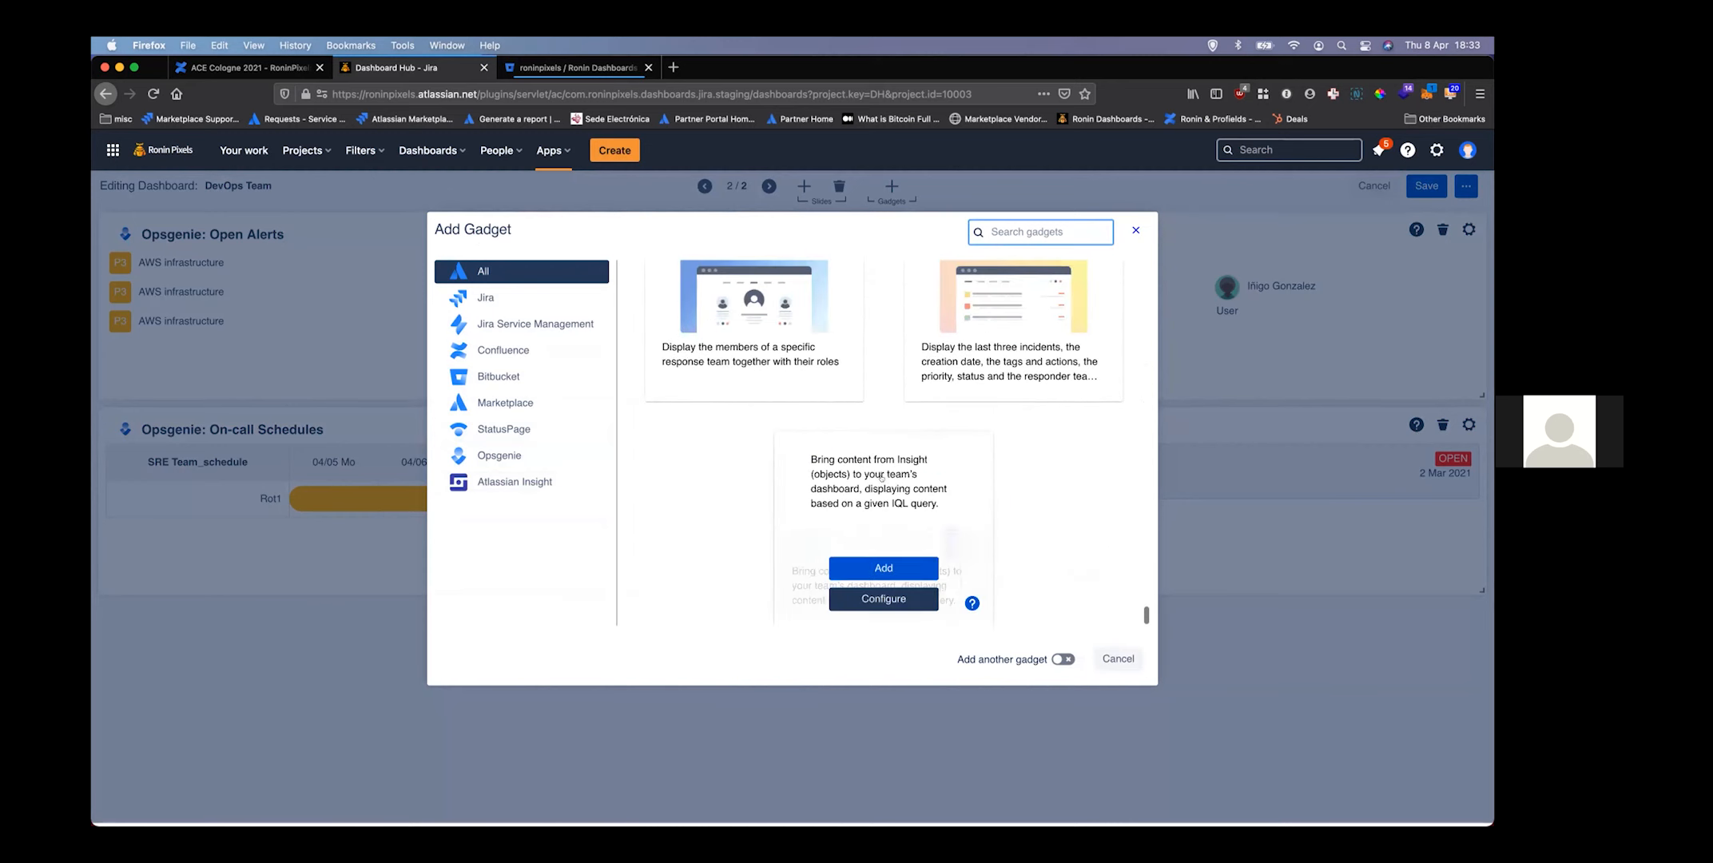
mouse_move(867, 474)
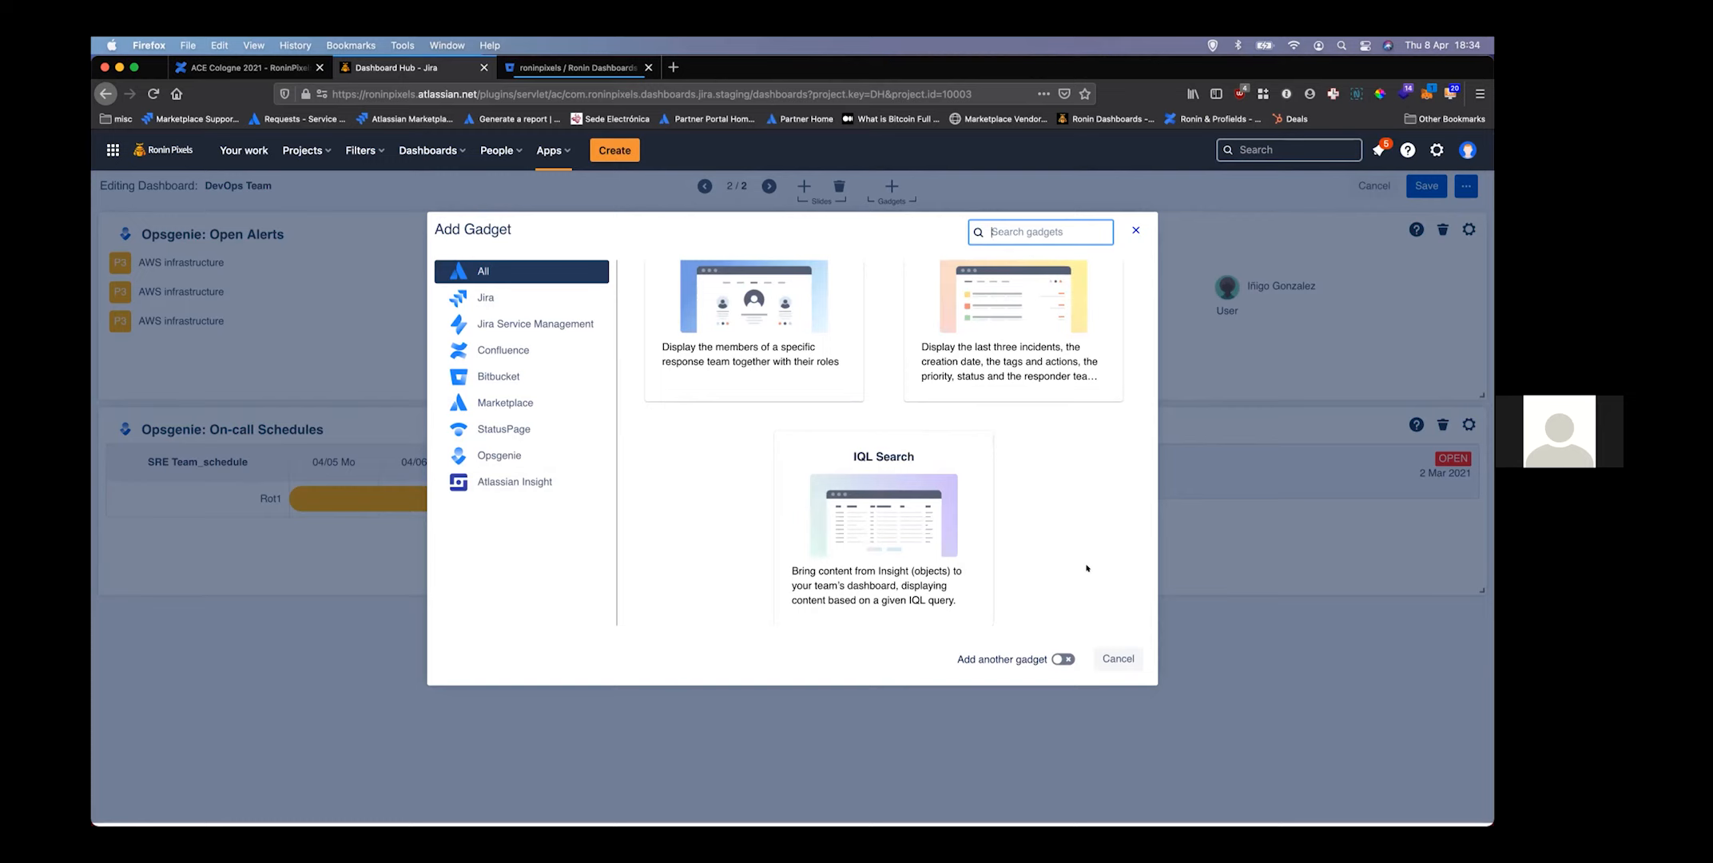
click(1116, 657)
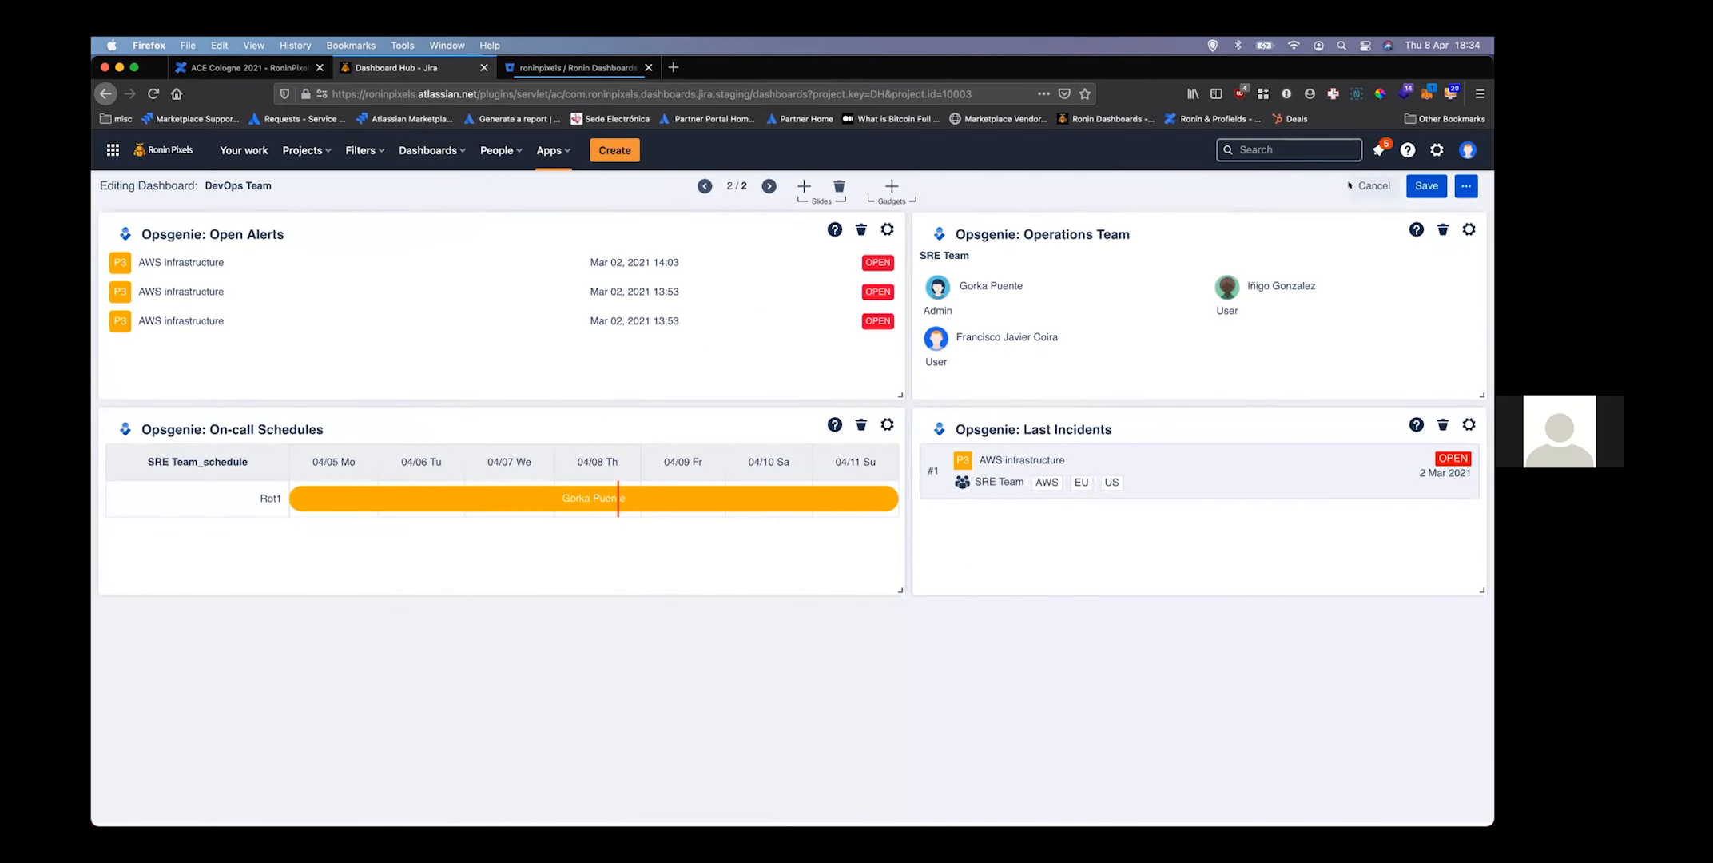
Leave editing of the DevOps Team dashboard and display the Atlassian Marketplace Partner dashboard in dark mode
click(1351, 186)
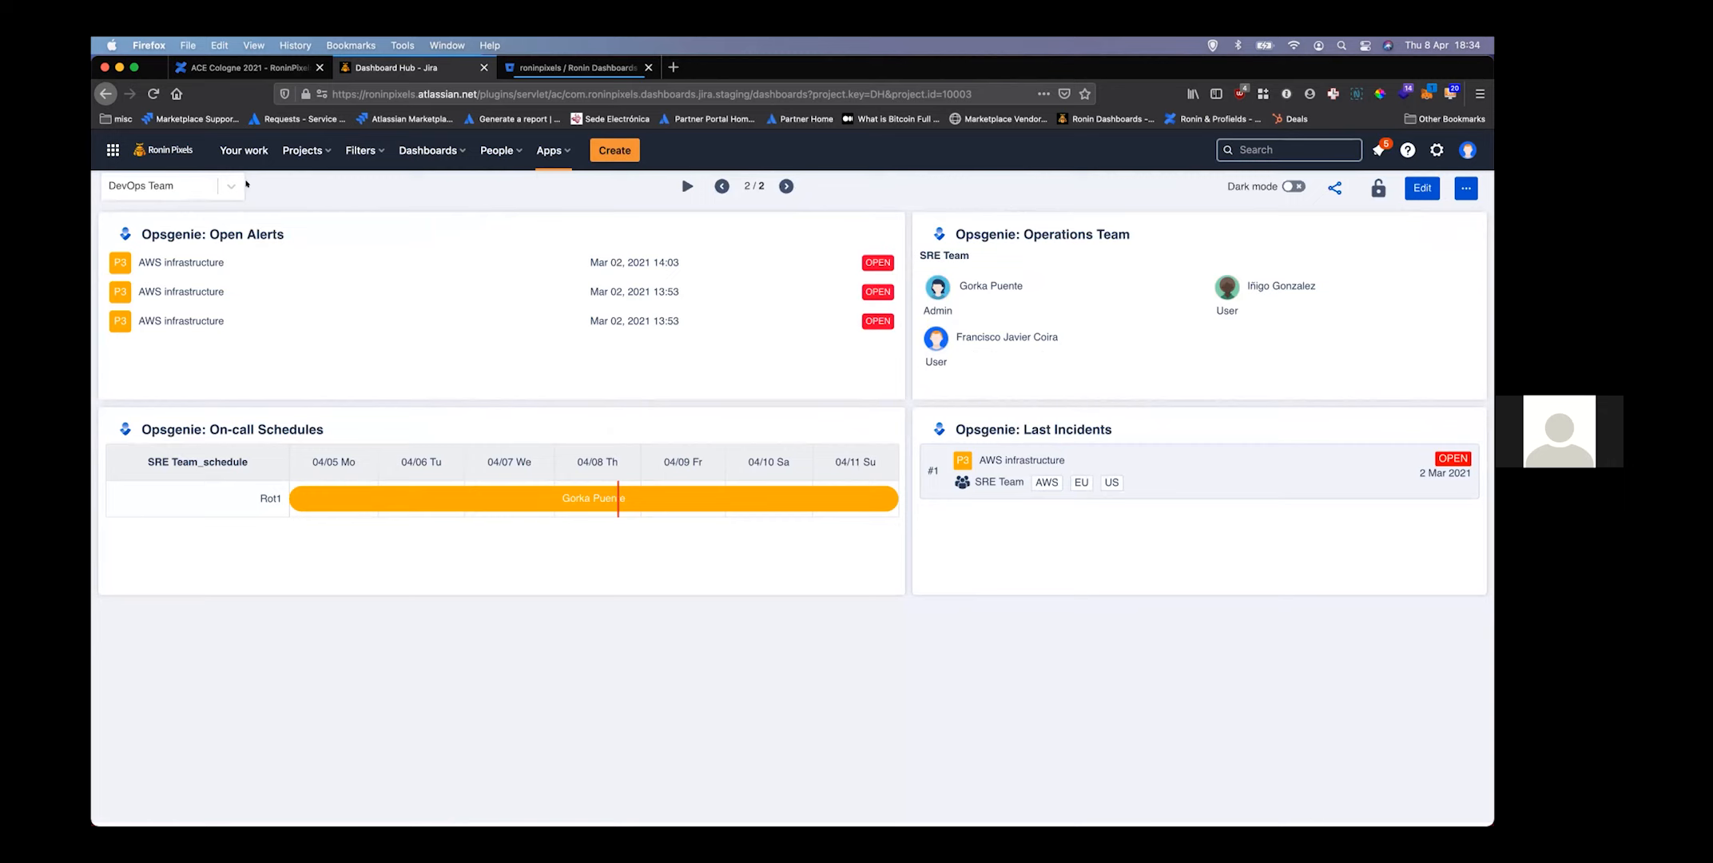
click(221, 184)
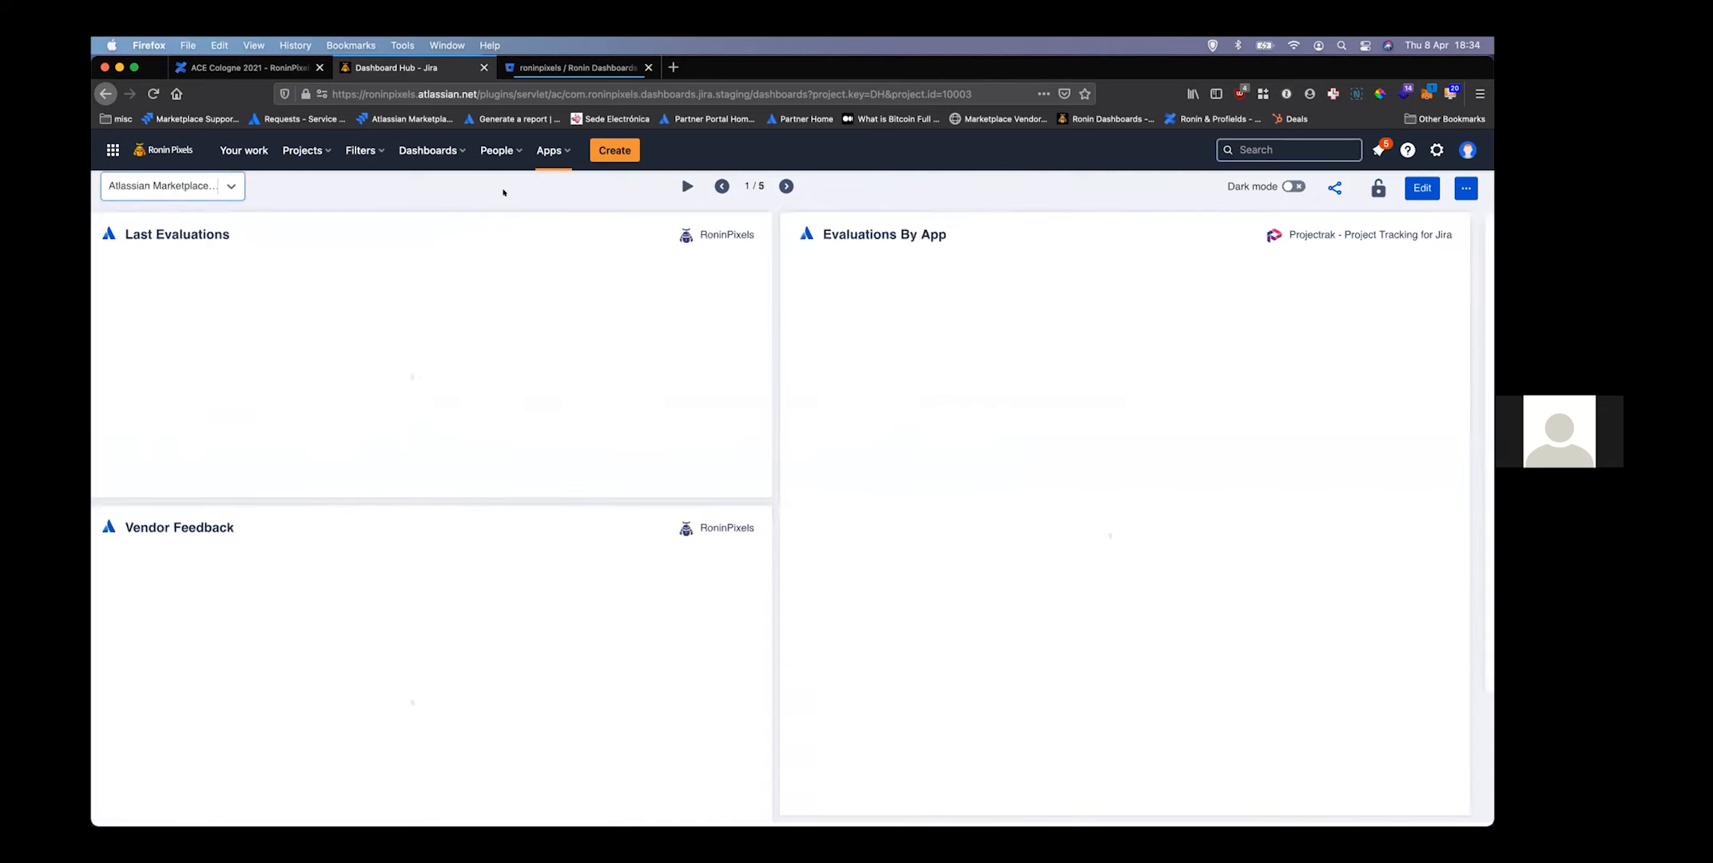
click(1293, 186)
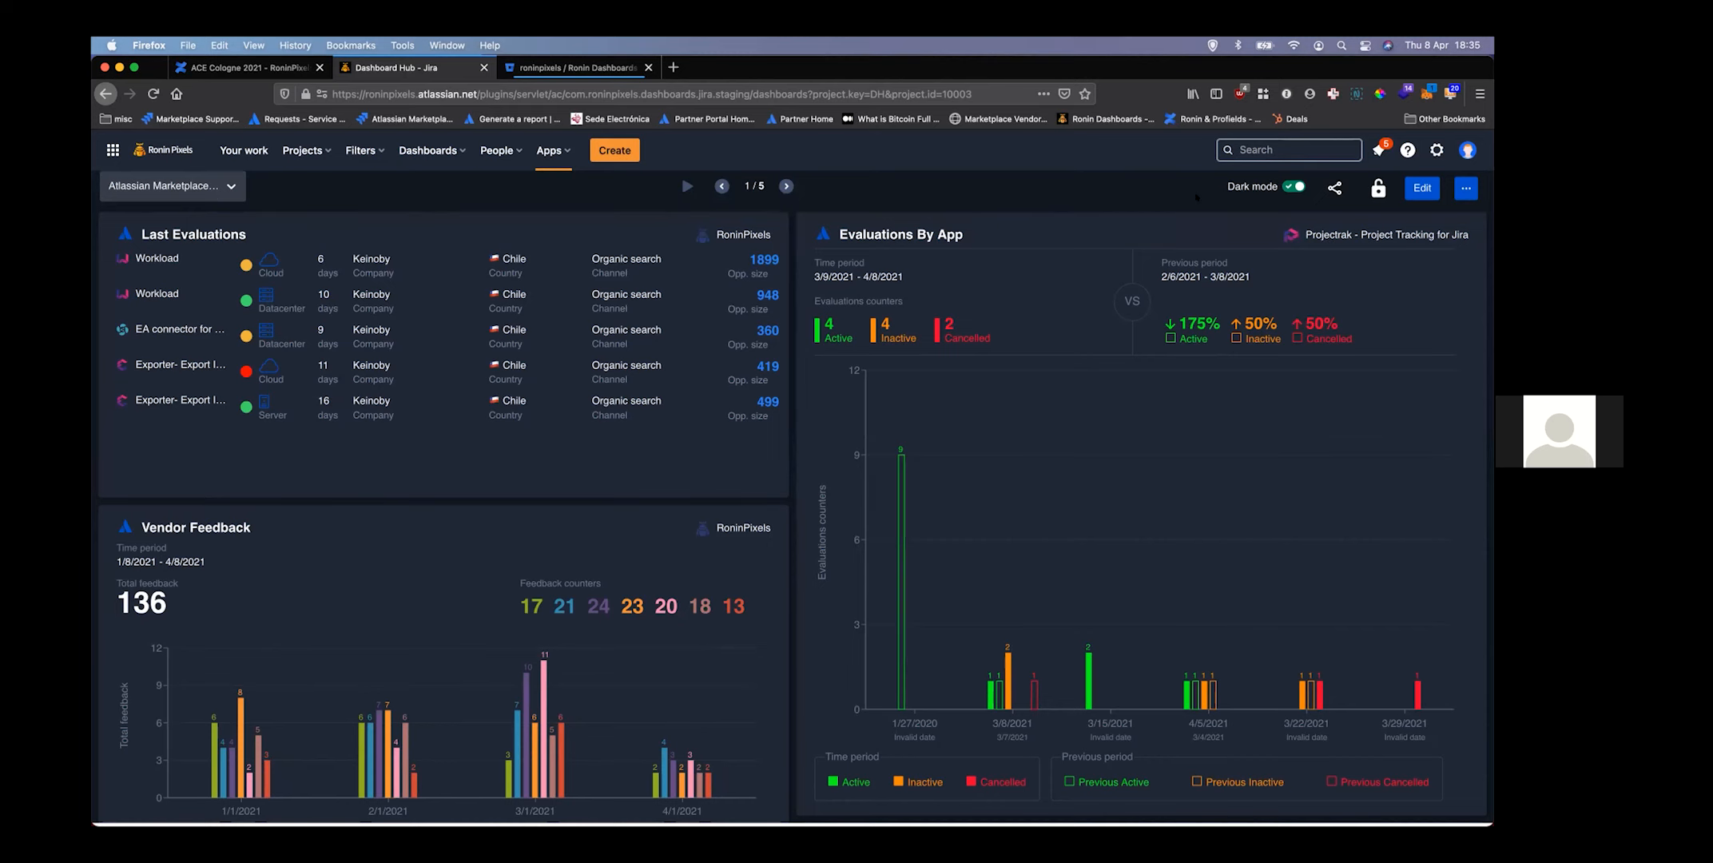
Go through the Atlassian Marketplace Partner dashboard's slides from the second to the fifth, ending on the aggregated sales gadgets
click(782, 184)
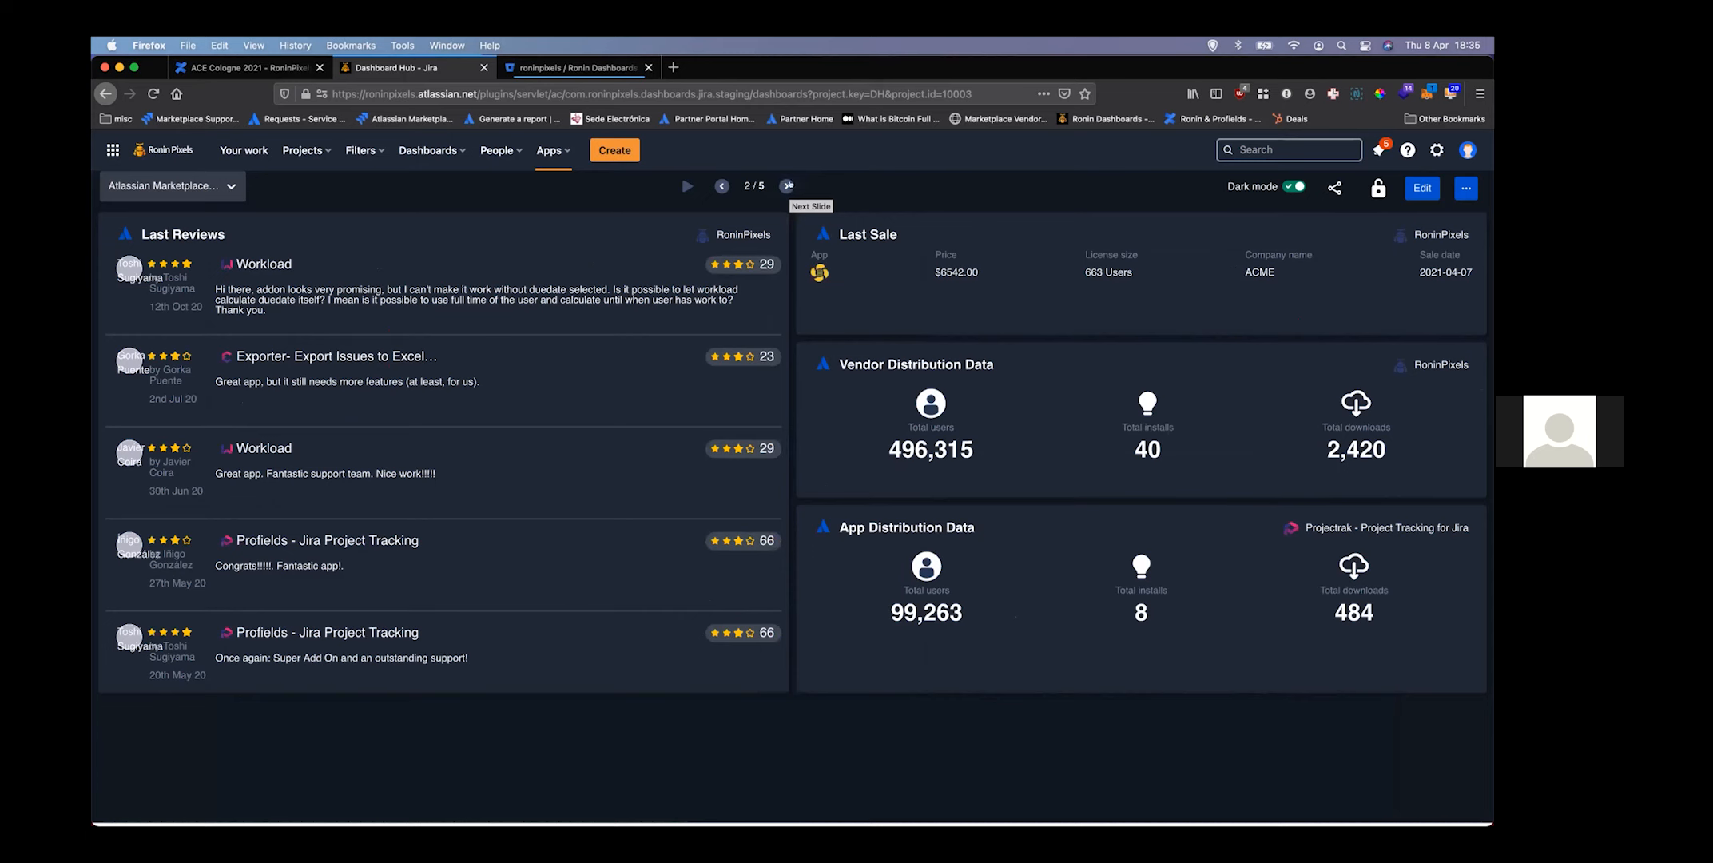
click(783, 184)
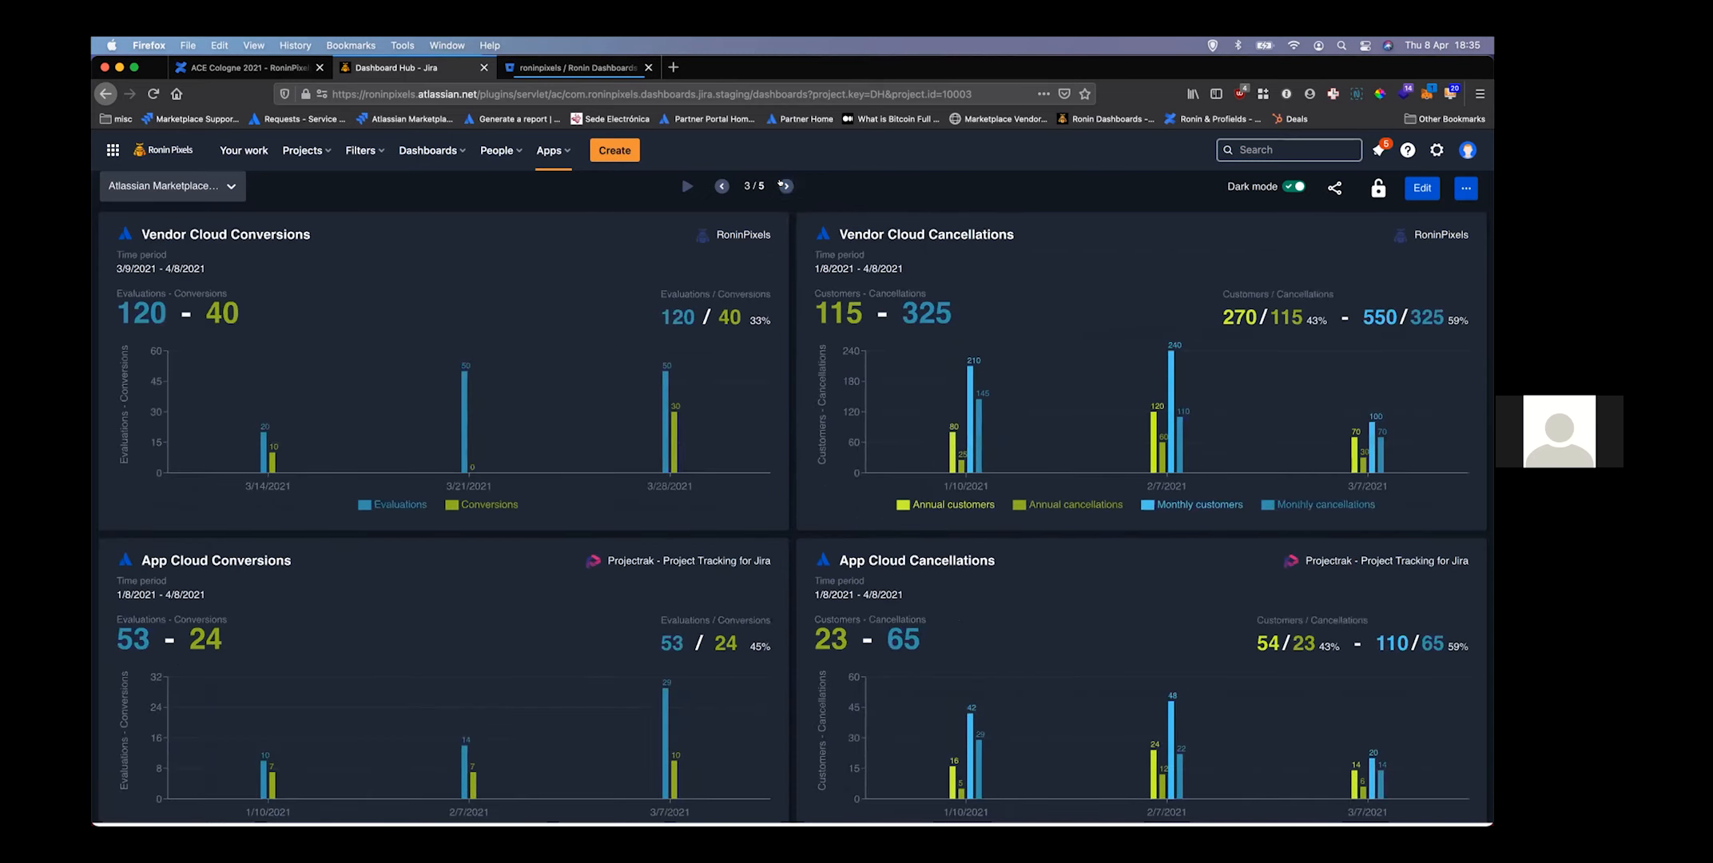
click(782, 184)
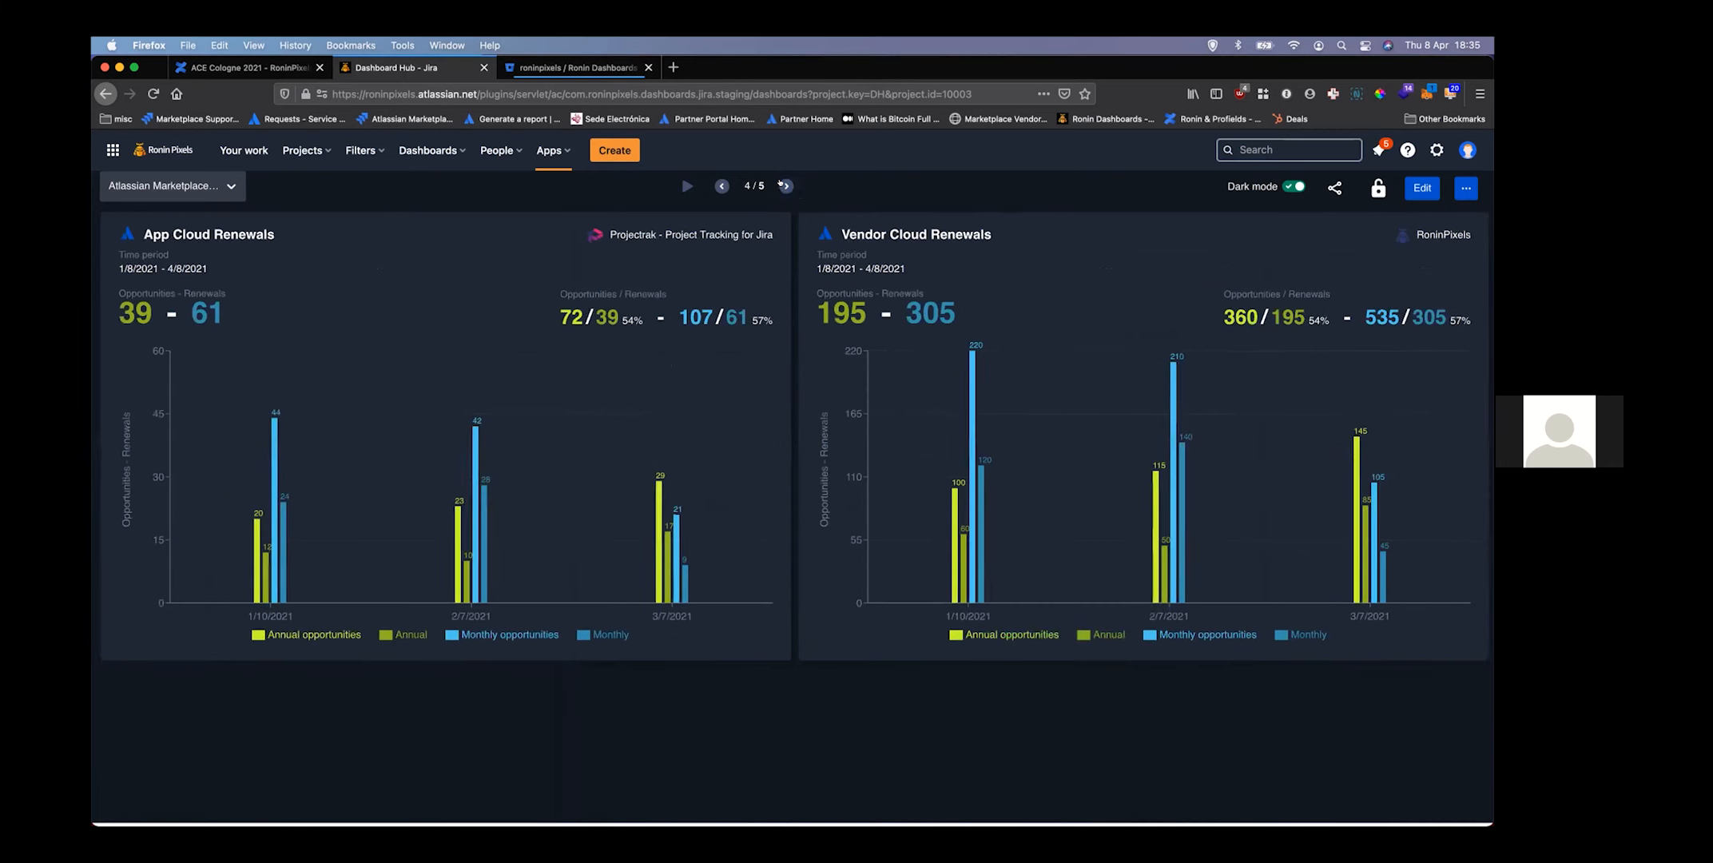
click(782, 185)
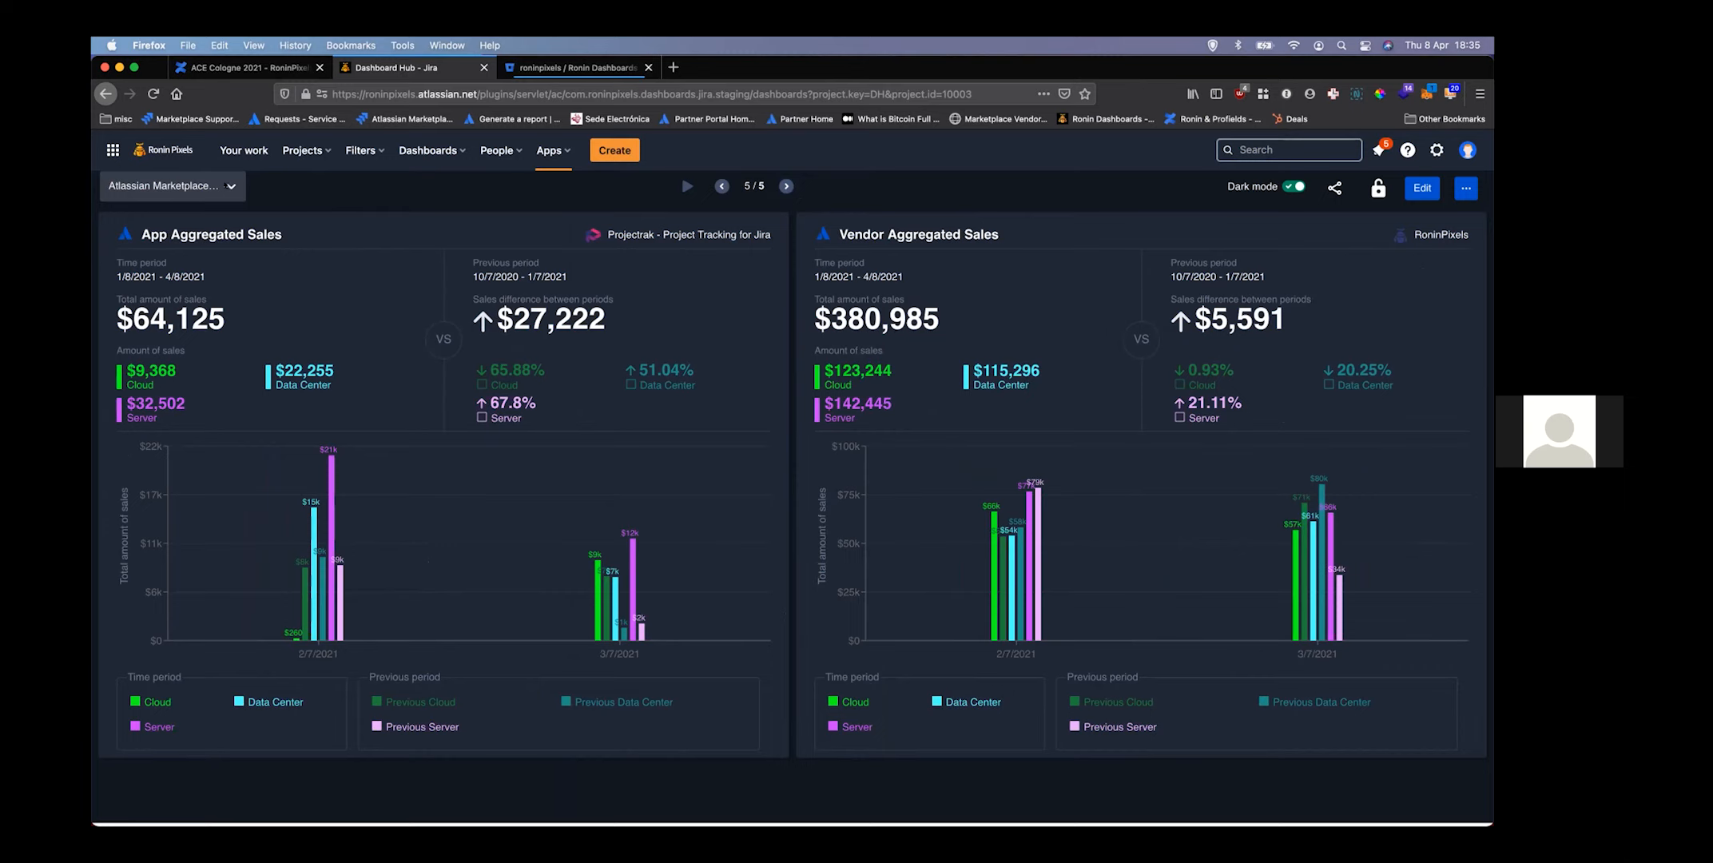
Look through the list of global dashboards and close it without switching dashboards
click(169, 180)
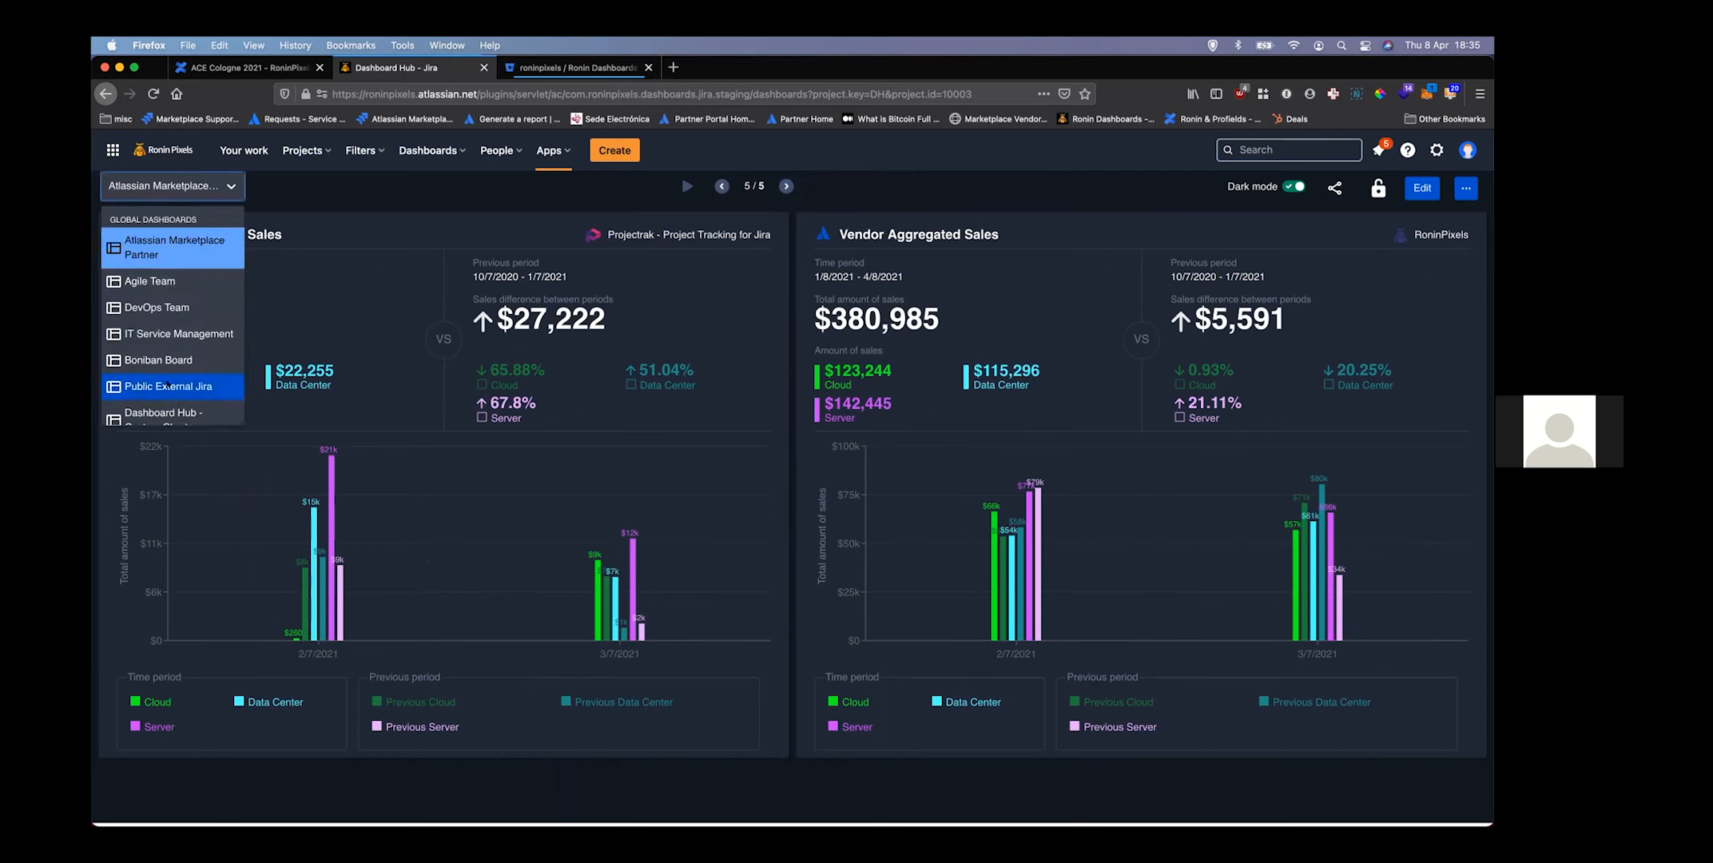
scroll(172, 352, down, 1)
scroll(167, 384, down, 1)
scroll(168, 385, up, 3)
click(423, 297)
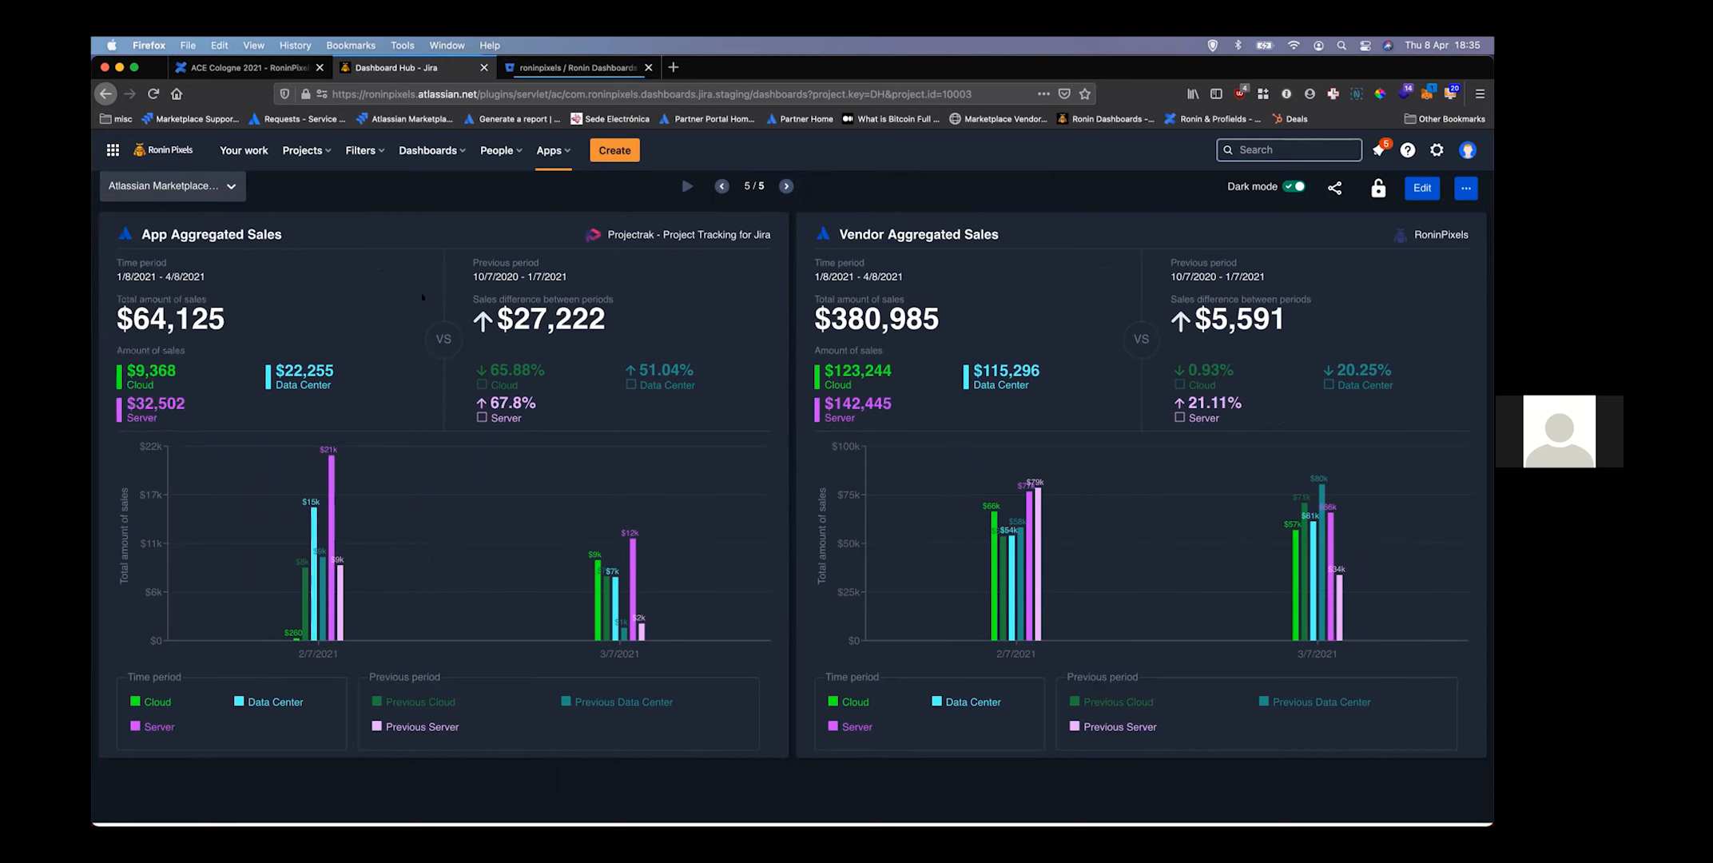